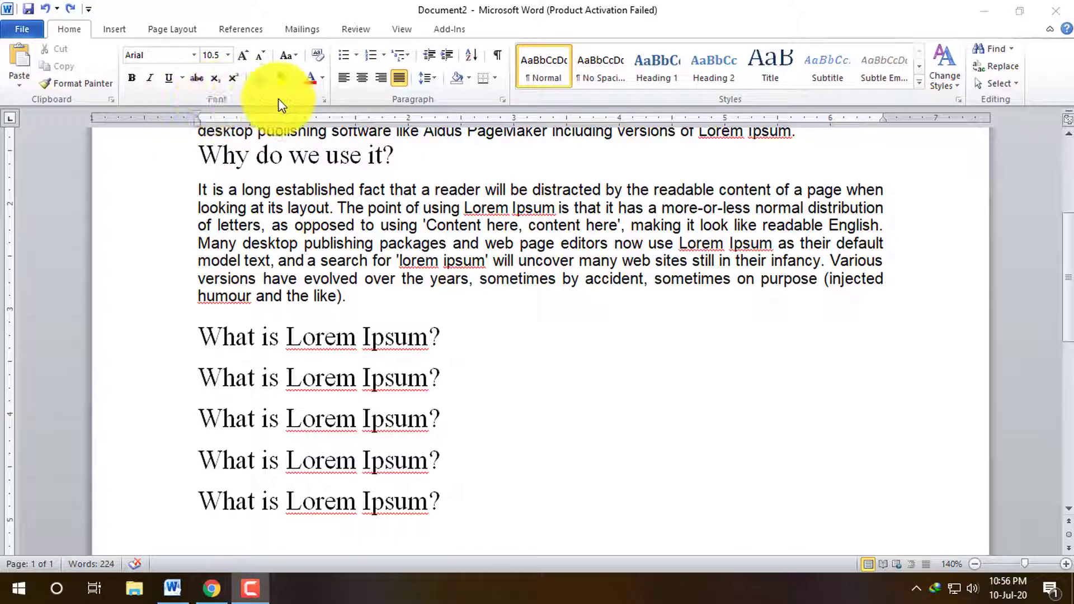
Step: Remove the five repeated 'What is Lorem Ipsum?' lines at the document end, returning to the top
{"action": "scroll", "coordinate": [576, 347], "scroll_direction": "up", "scroll_amount": 5}
{"action": "scroll", "coordinate": [576, 347], "scroll_direction": "down", "scroll_amount": 5}
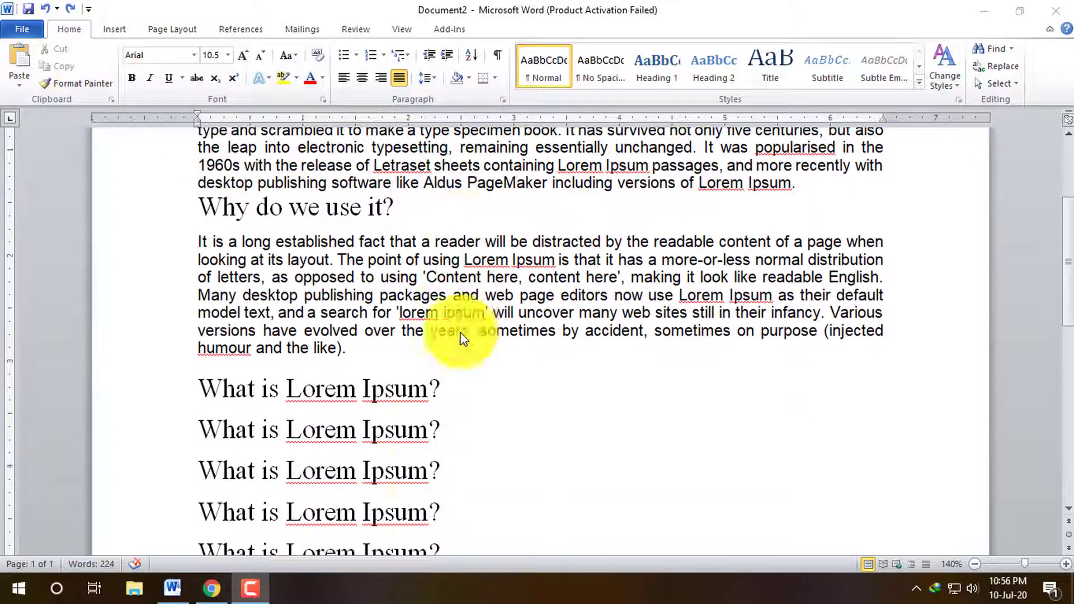
{"action": "left_click", "coordinate": [193, 383]}
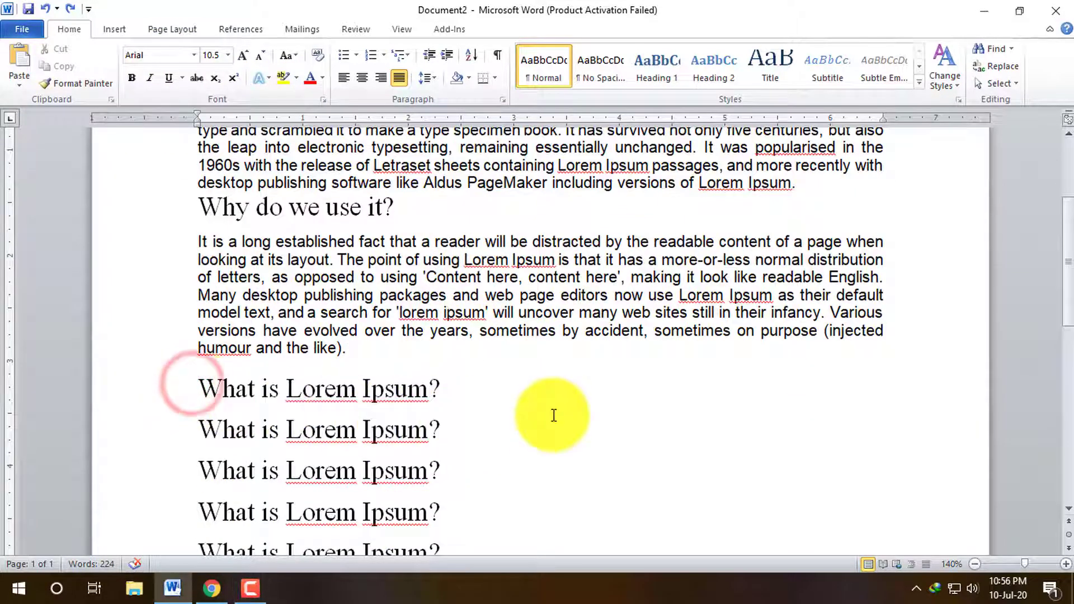
{"action": "key", "text": "ctrl+z"}
{"action": "key", "text": "ctrl+z"}
{"action": "key", "text": "ctrl+z"}
{"action": "key", "text": "ctrl+z"}
{"action": "key", "text": "ctrl+z"}
{"action": "scroll", "coordinate": [504, 392], "scroll_direction": "up", "scroll_amount": 5}
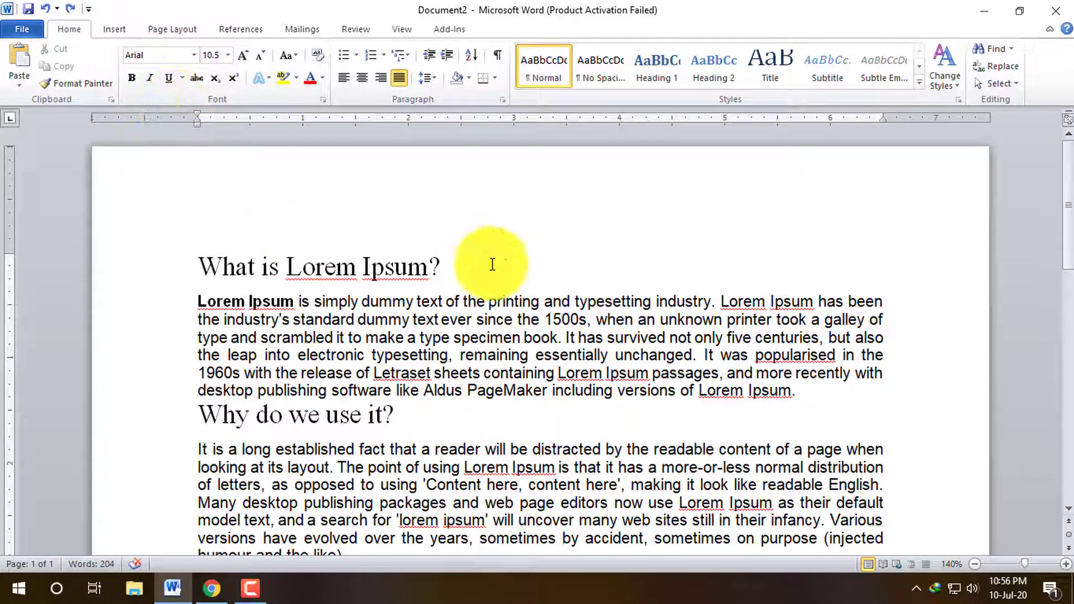
{"action": "left_click_drag", "start_coordinate": [488, 271], "coordinate": [216, 256]}
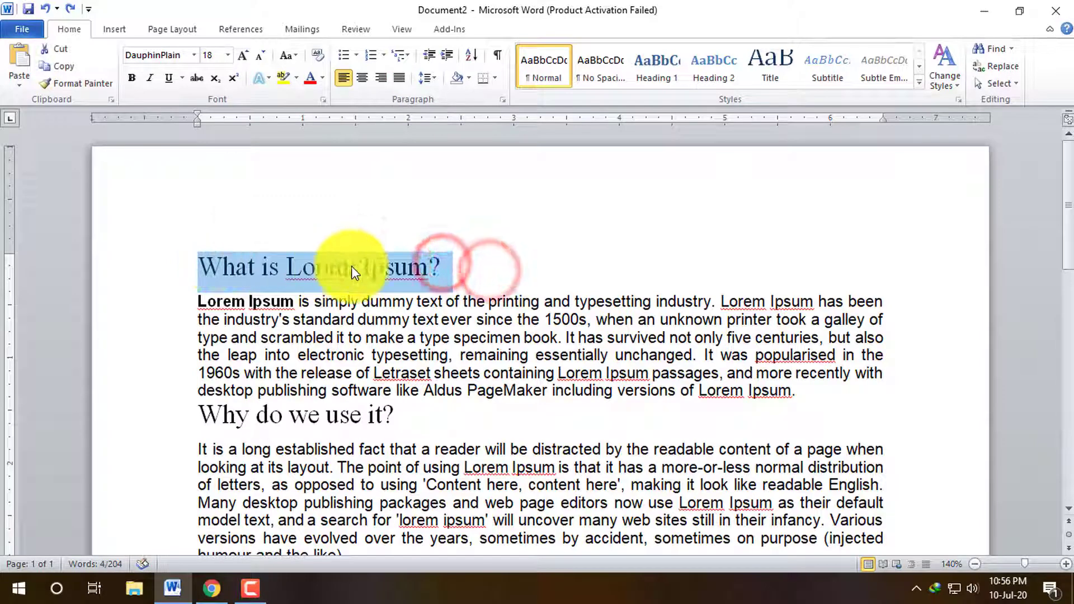
{"action": "left_click", "coordinate": [420, 264]}
{"action": "left_click", "coordinate": [384, 271]}
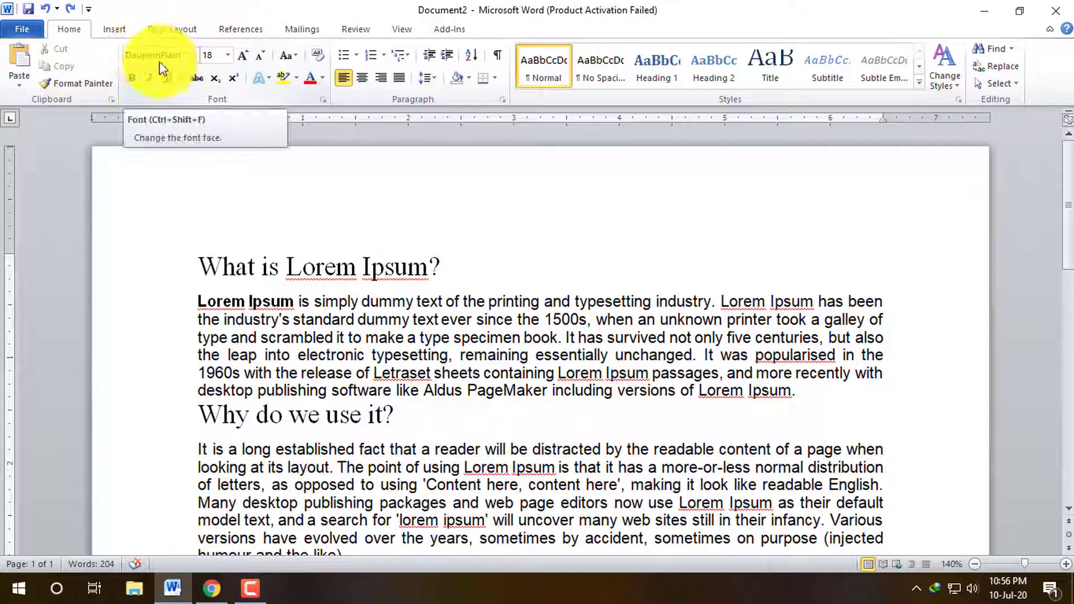
{"action": "left_click", "coordinate": [194, 56]}
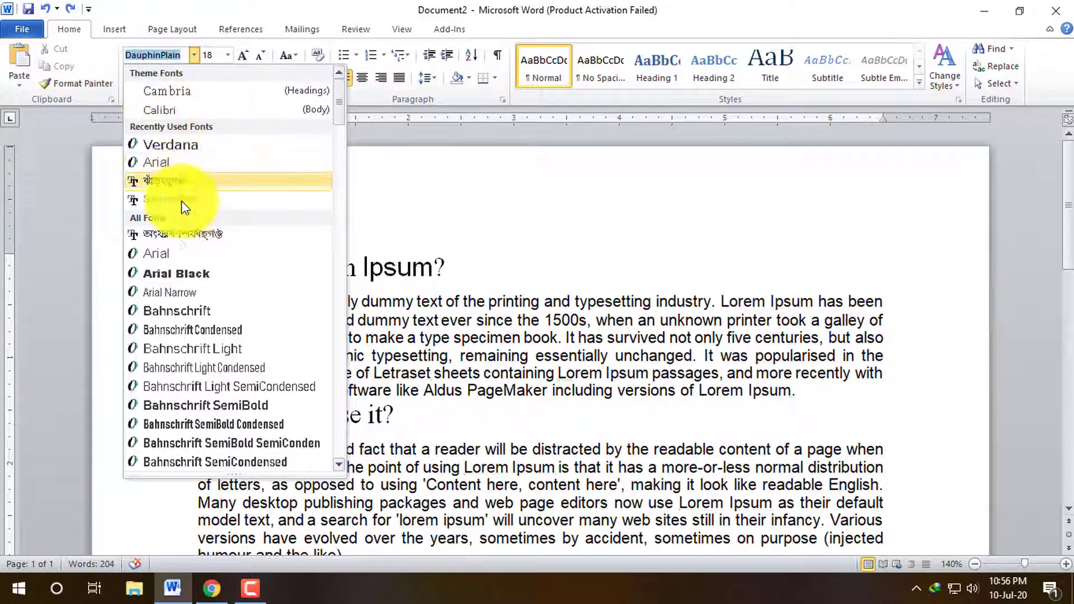
{"action": "left_click", "coordinate": [576, 260]}
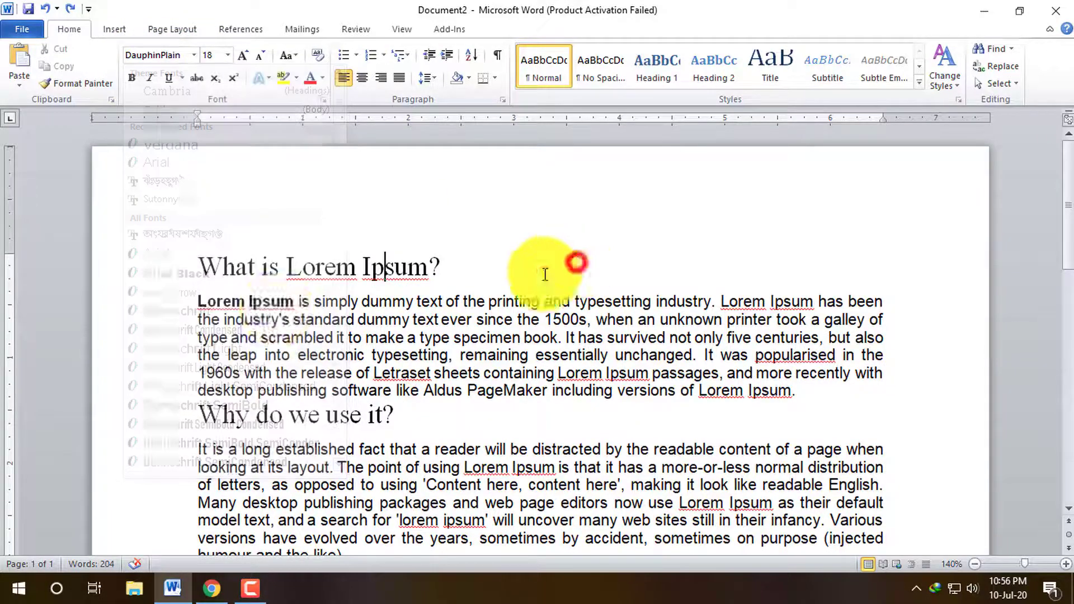
{"action": "left_click", "coordinate": [358, 302]}
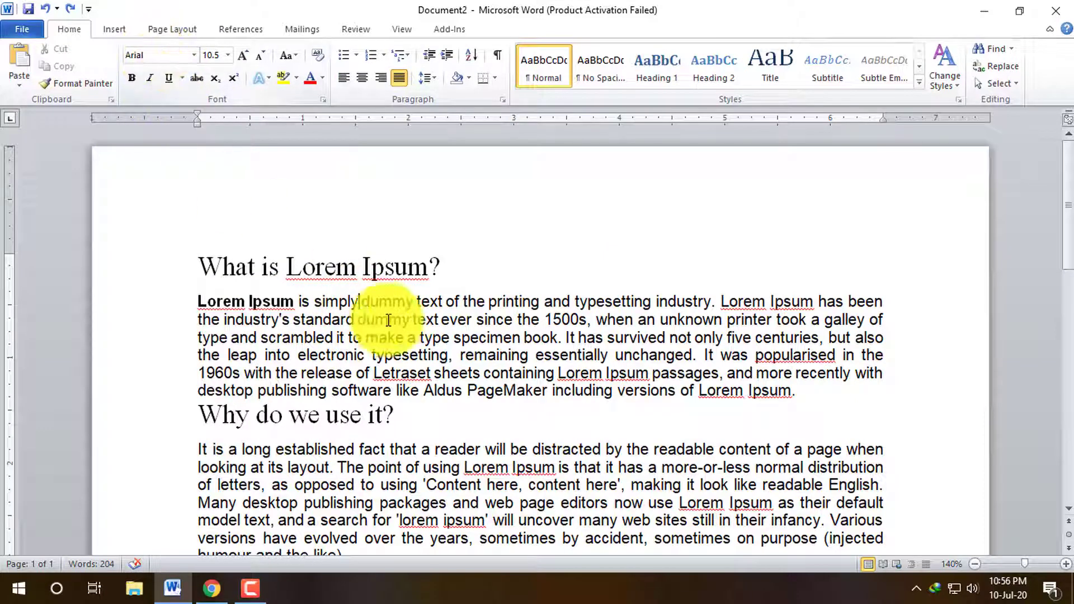
{"action": "left_click", "coordinate": [413, 305]}
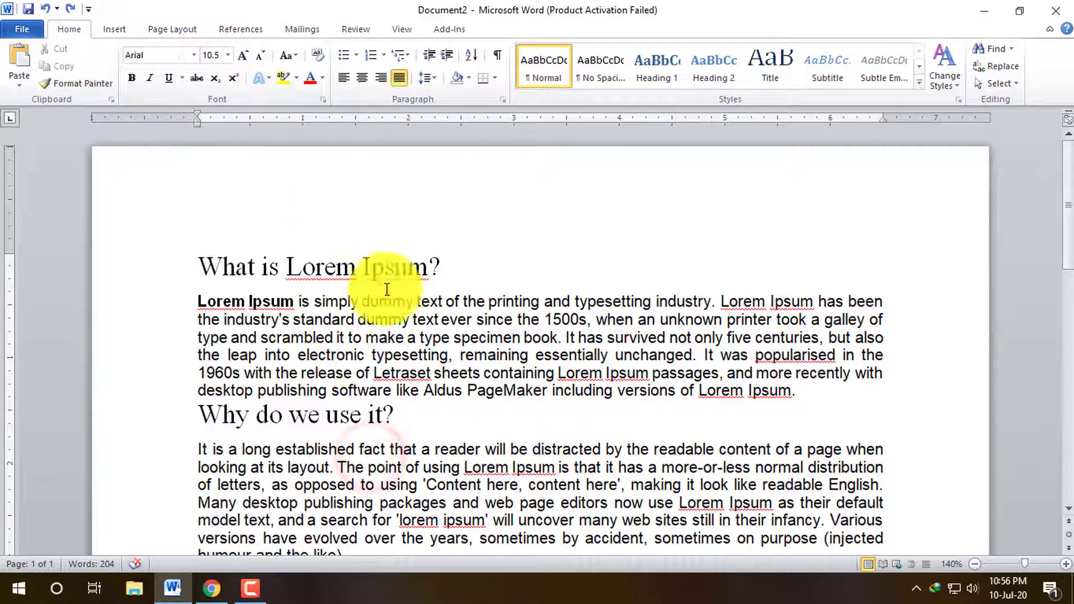
{"action": "left_click_drag", "start_coordinate": [464, 266], "coordinate": [205, 249]}
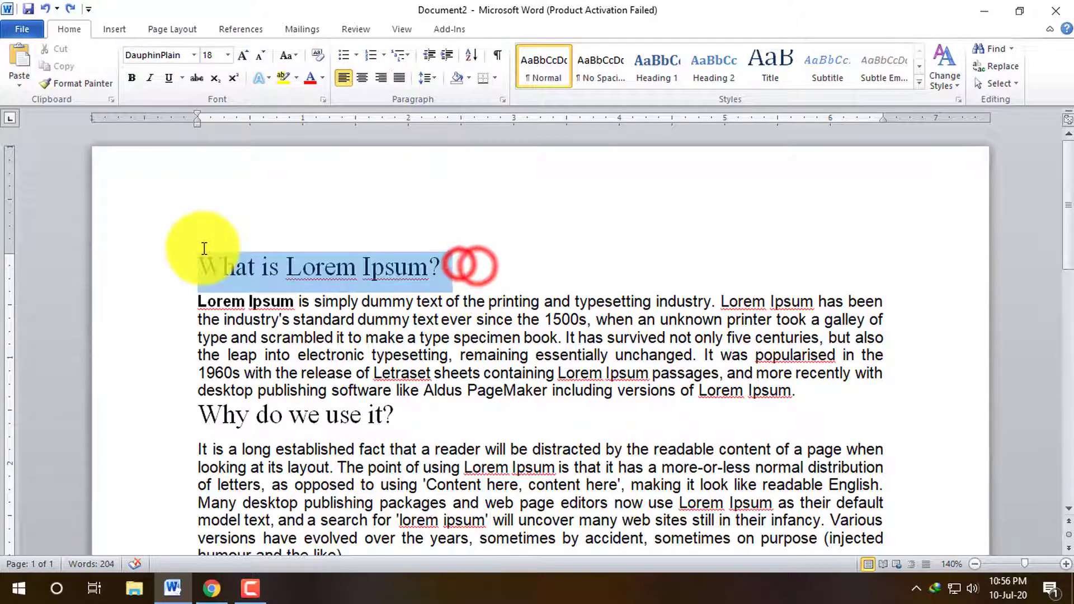
{"action": "left_click", "coordinate": [193, 55]}
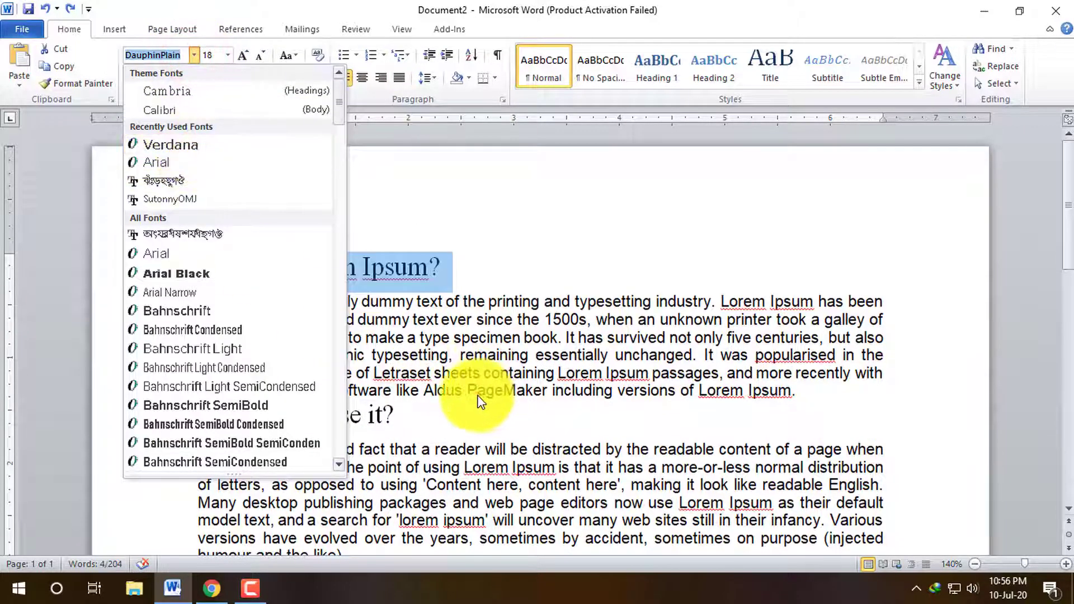
{"action": "left_click", "coordinate": [476, 401]}
{"action": "scroll", "coordinate": [616, 308], "scroll_direction": "down", "scroll_amount": 3, "text": "ctrl"}
{"action": "scroll", "coordinate": [598, 325], "scroll_direction": "down", "scroll_amount": 1, "text": "ctrl"}
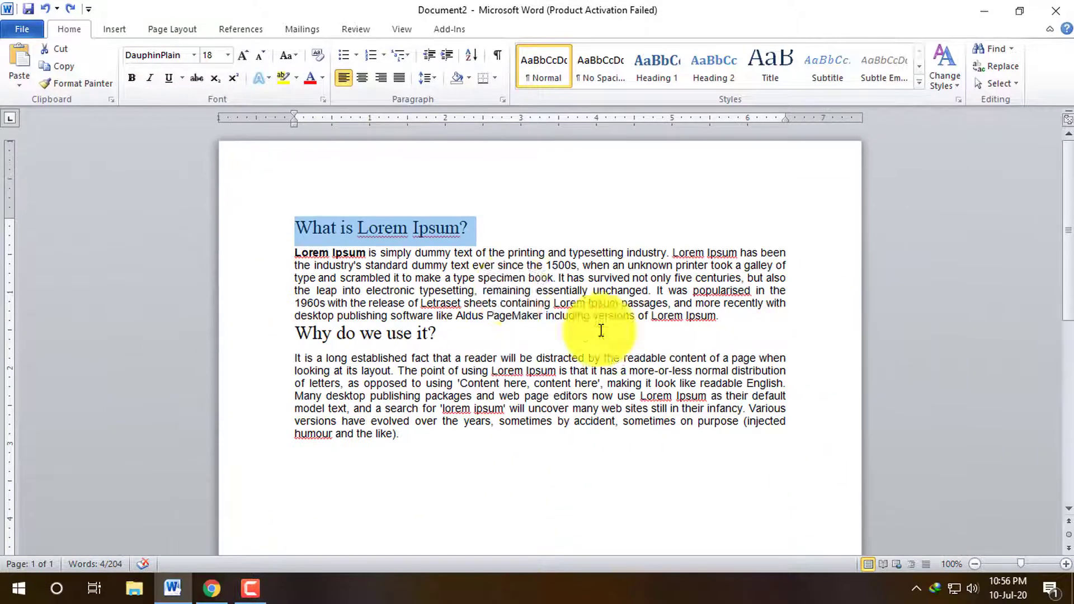
{"action": "left_click", "coordinate": [193, 54]}
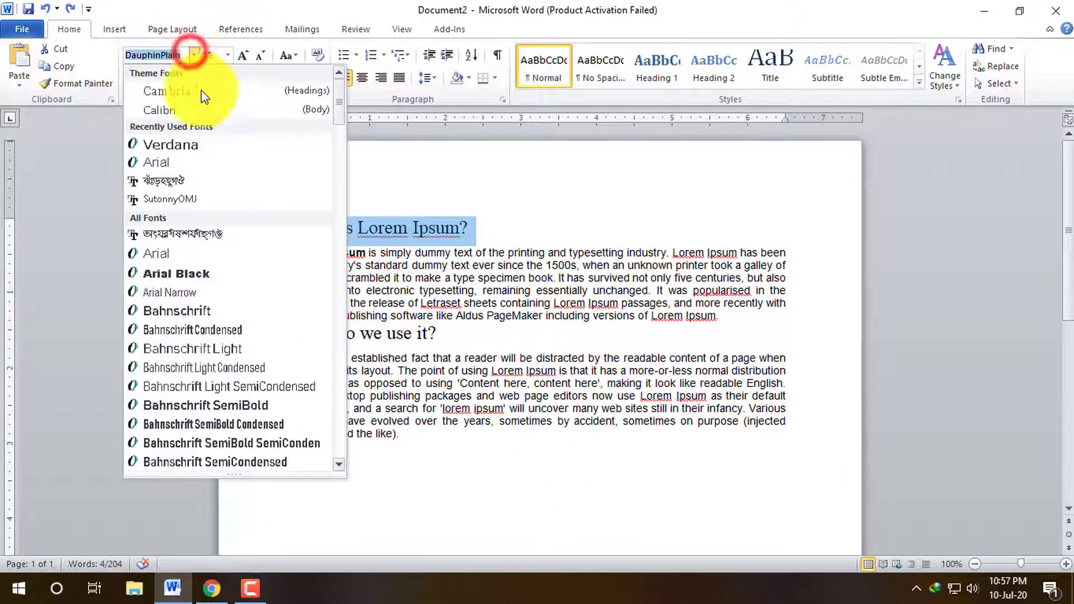
{"action": "left_click", "coordinate": [602, 218]}
{"action": "scroll", "coordinate": [585, 225], "scroll_direction": "down", "scroll_amount": 2, "text": "ctrl"}
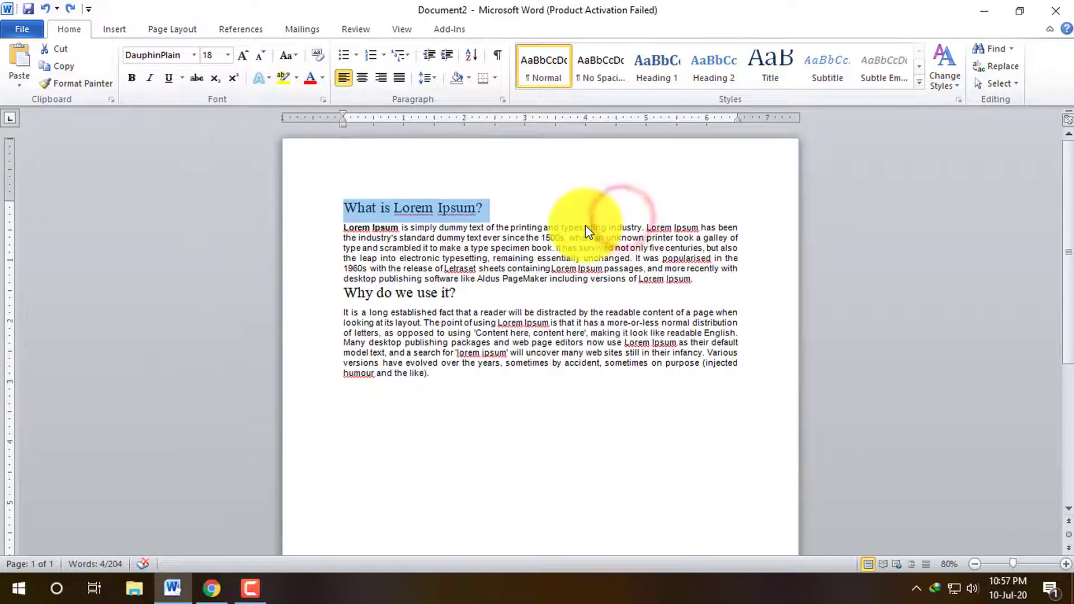
{"action": "scroll", "coordinate": [585, 225], "scroll_direction": "down", "scroll_amount": 1, "text": "ctrl"}
{"action": "scroll", "coordinate": [585, 225], "scroll_direction": "up", "scroll_amount": 1, "text": "ctrl"}
{"action": "scroll", "coordinate": [585, 224], "scroll_direction": "up", "scroll_amount": 1, "text": "ctrl"}
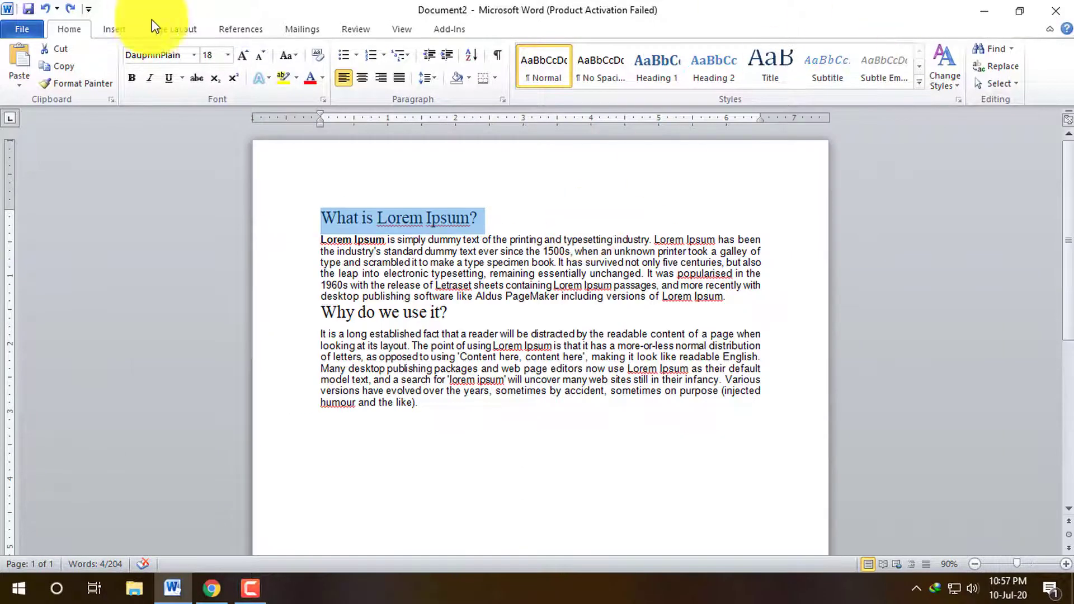
{"action": "left_click", "coordinate": [194, 54]}
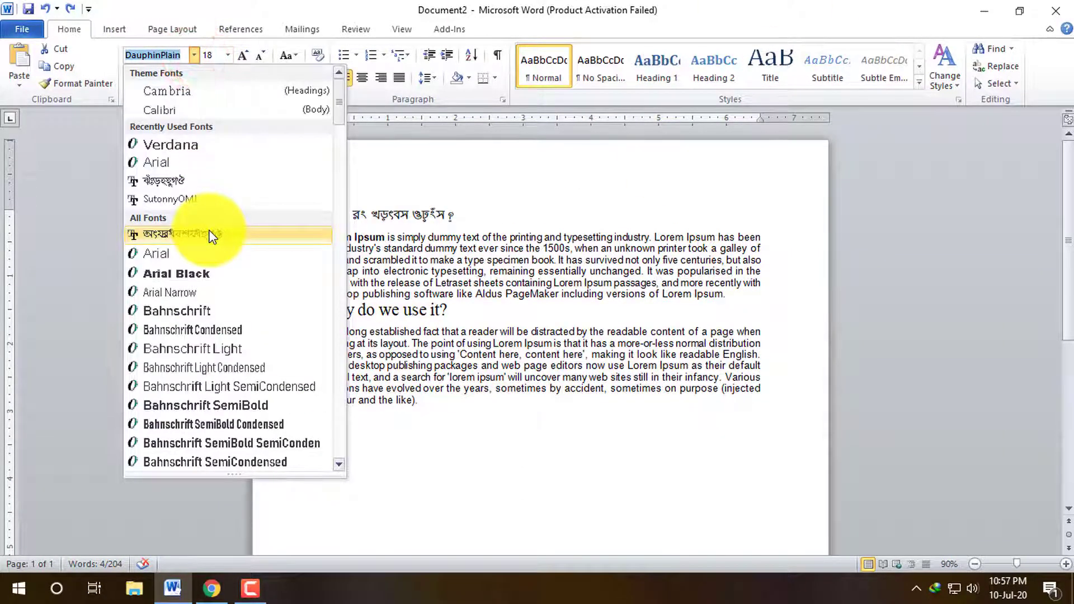
{"action": "scroll", "coordinate": [212, 235], "scroll_direction": "down", "scroll_amount": 2}
Step: Select the first body paragraph and browse the font list, previewing fonts on it
{"action": "left_click", "coordinate": [542, 252]}
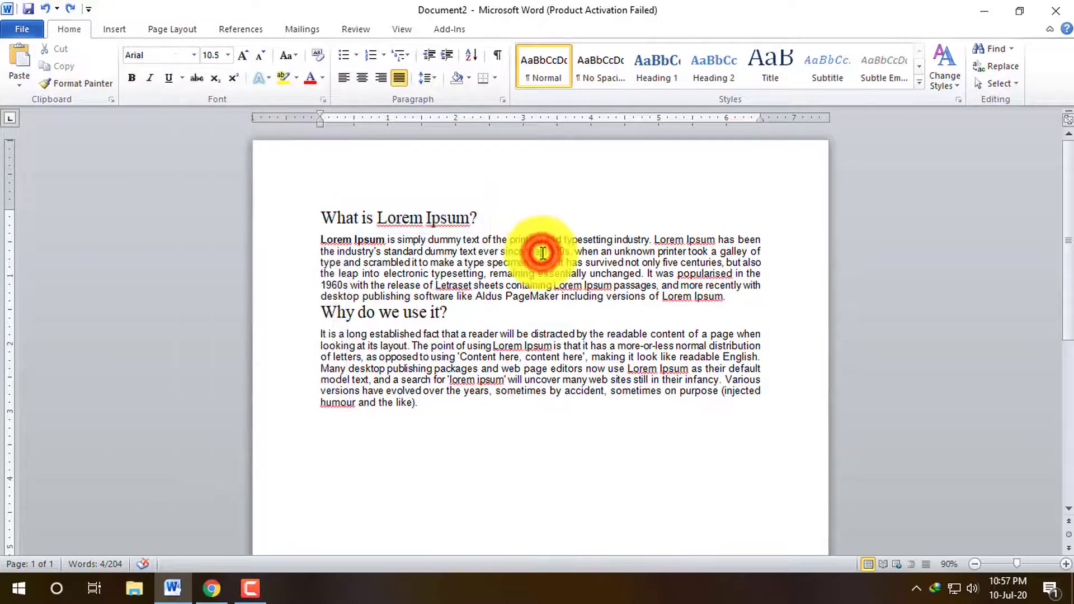
{"action": "triple_click", "coordinate": [542, 253]}
{"action": "left_click", "coordinate": [193, 54]}
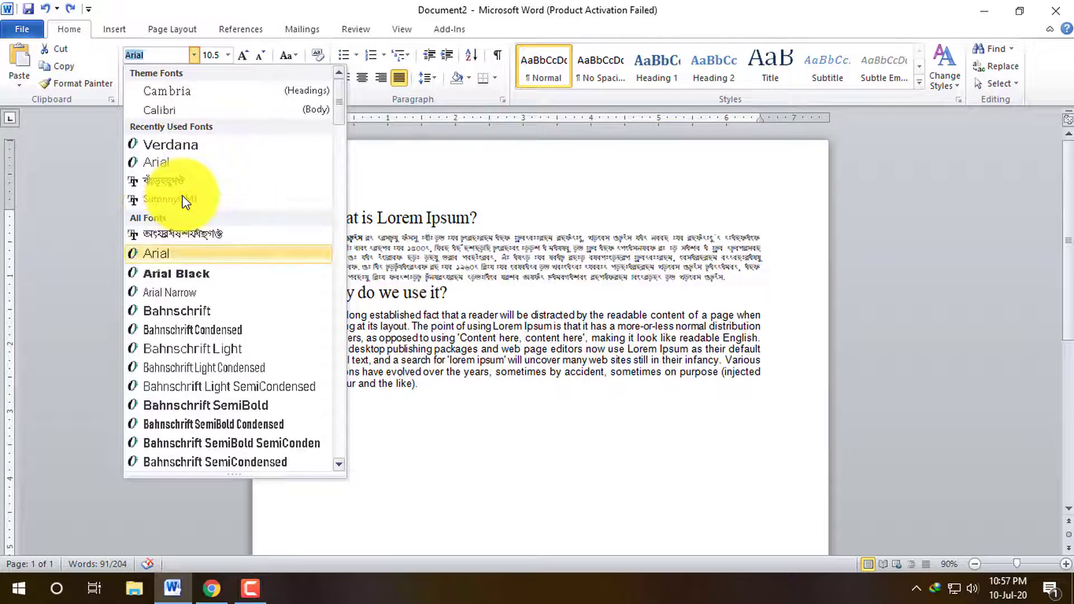
{"action": "key", "text": "Down"}
{"action": "key", "text": "Down"}
{"action": "key", "text": "Down"}
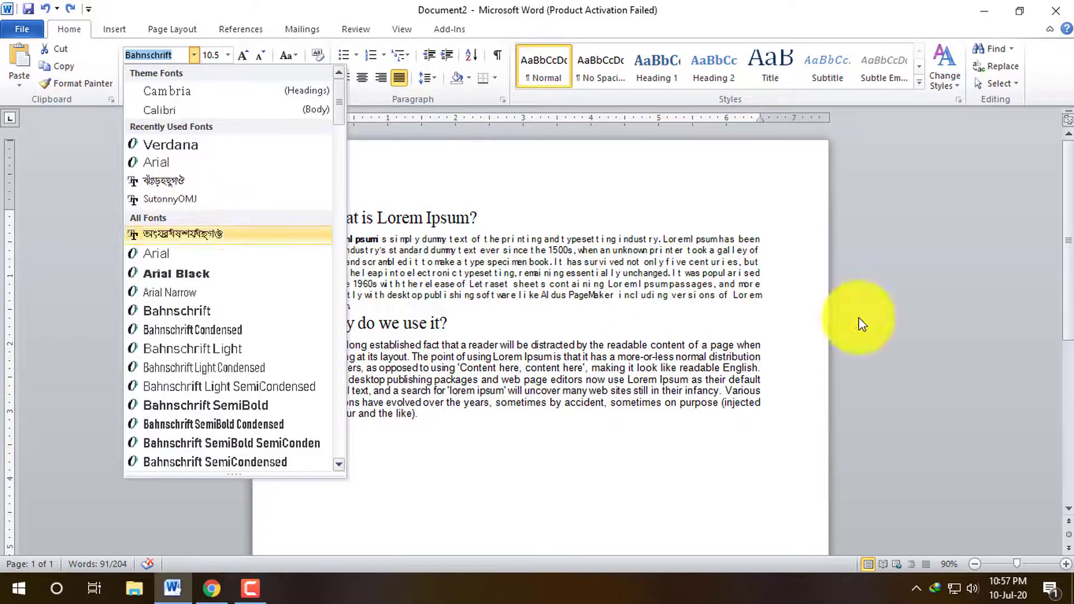
{"action": "scroll", "coordinate": [565, 313], "scroll_direction": "up", "scroll_amount": 4, "text": "ctrl"}
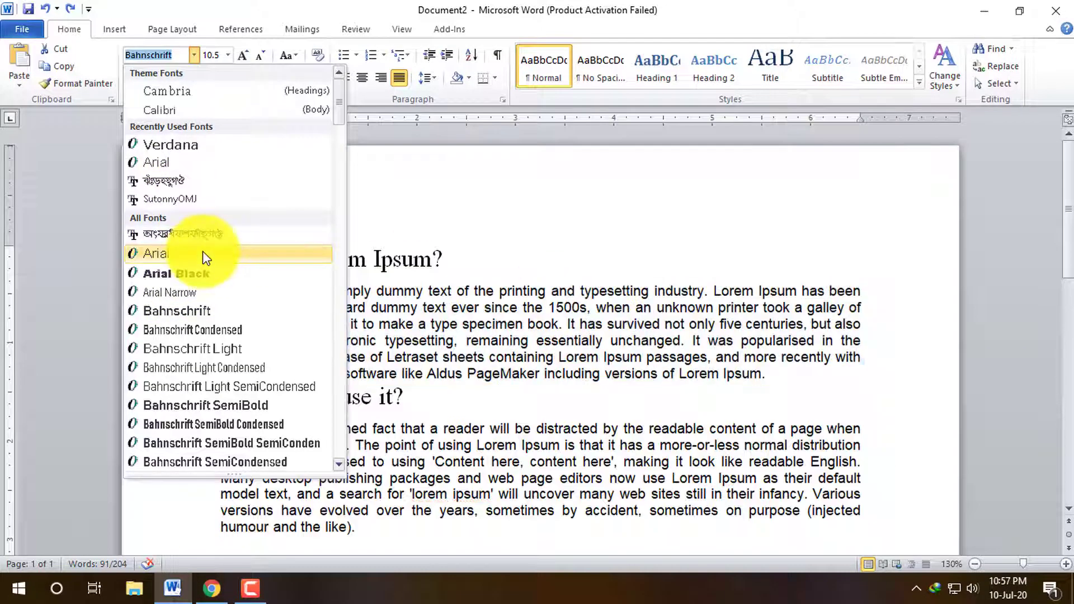
{"action": "scroll", "coordinate": [202, 279], "scroll_direction": "down", "scroll_amount": 1}
{"action": "scroll", "coordinate": [200, 293], "scroll_direction": "down", "scroll_amount": 1}
{"action": "scroll", "coordinate": [198, 297], "scroll_direction": "down", "scroll_amount": 1}
{"action": "scroll", "coordinate": [200, 302], "scroll_direction": "down", "scroll_amount": 2}
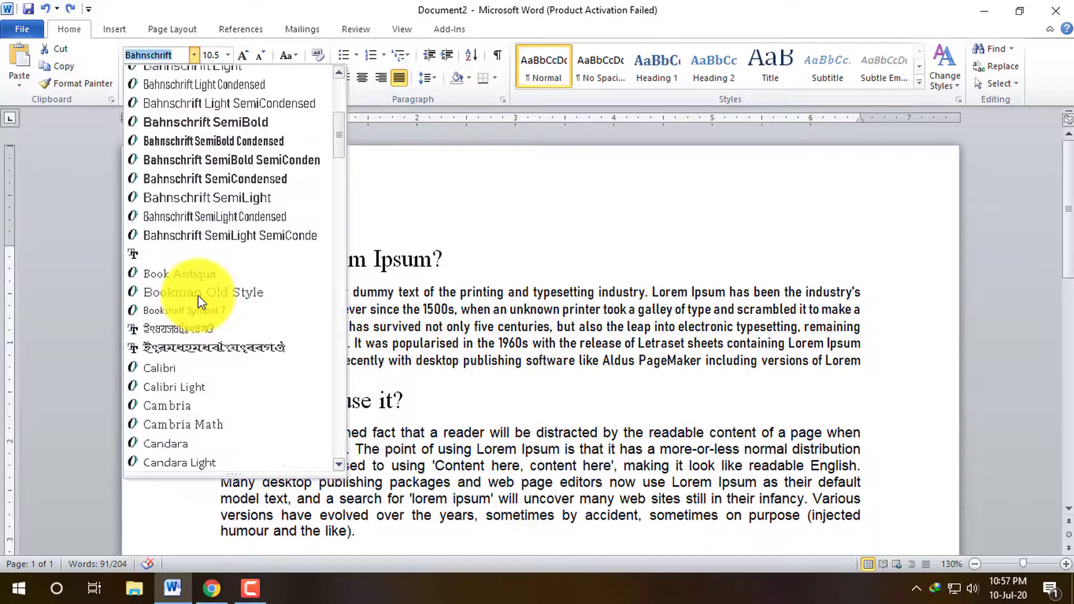
{"action": "scroll", "coordinate": [179, 296], "scroll_direction": "down", "scroll_amount": 1}
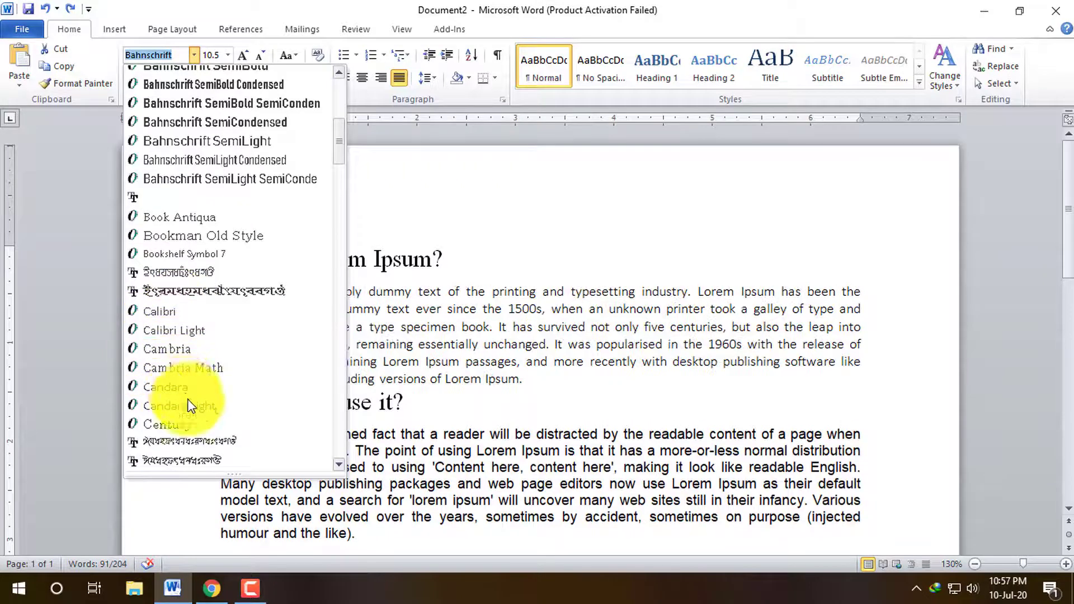
{"action": "scroll", "coordinate": [193, 389], "scroll_direction": "down", "scroll_amount": 1}
{"action": "scroll", "coordinate": [199, 375], "scroll_direction": "down", "scroll_amount": 1}
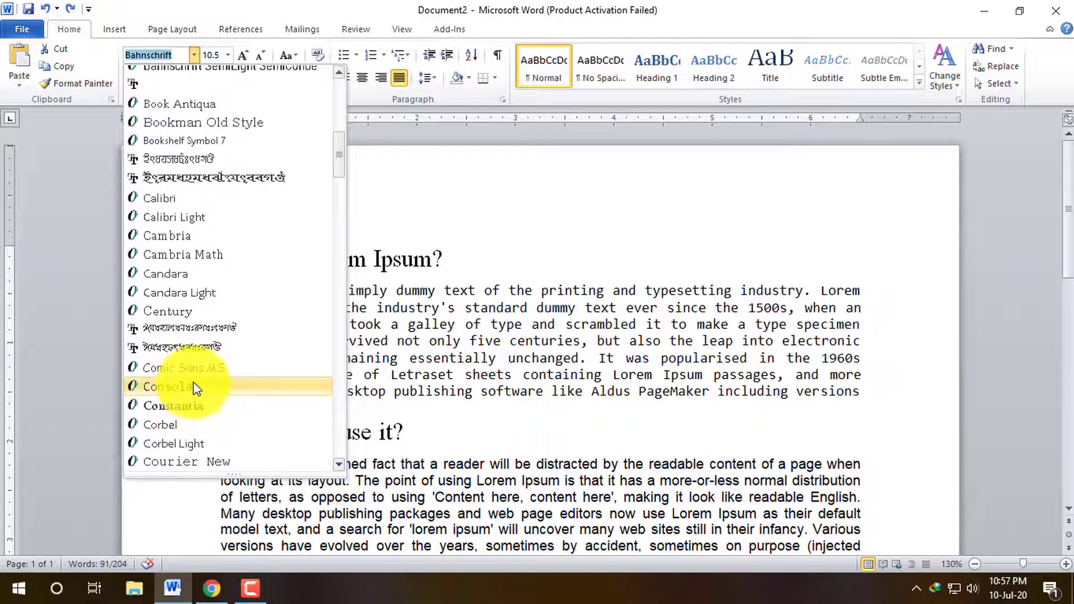
Step: Apply Comic Sans MS to the first paragraph under 'What is Lorem Ipsum?'
{"action": "left_click", "coordinate": [196, 367]}
{"action": "left_click", "coordinate": [571, 314]}
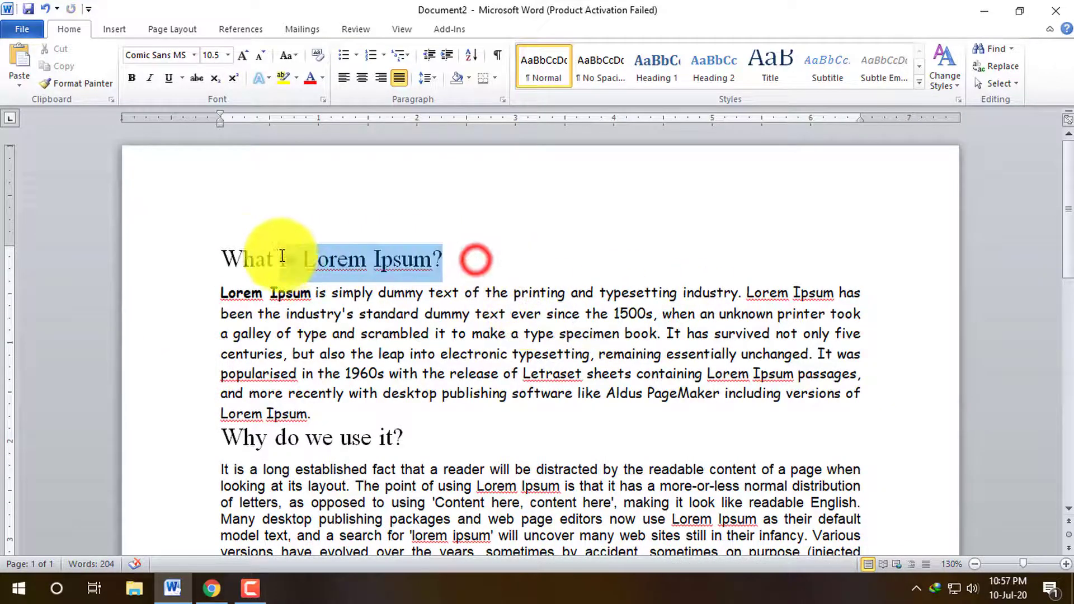
{"action": "left_click_drag", "start_coordinate": [478, 260], "coordinate": [223, 258]}
{"action": "left_click", "coordinate": [193, 54]}
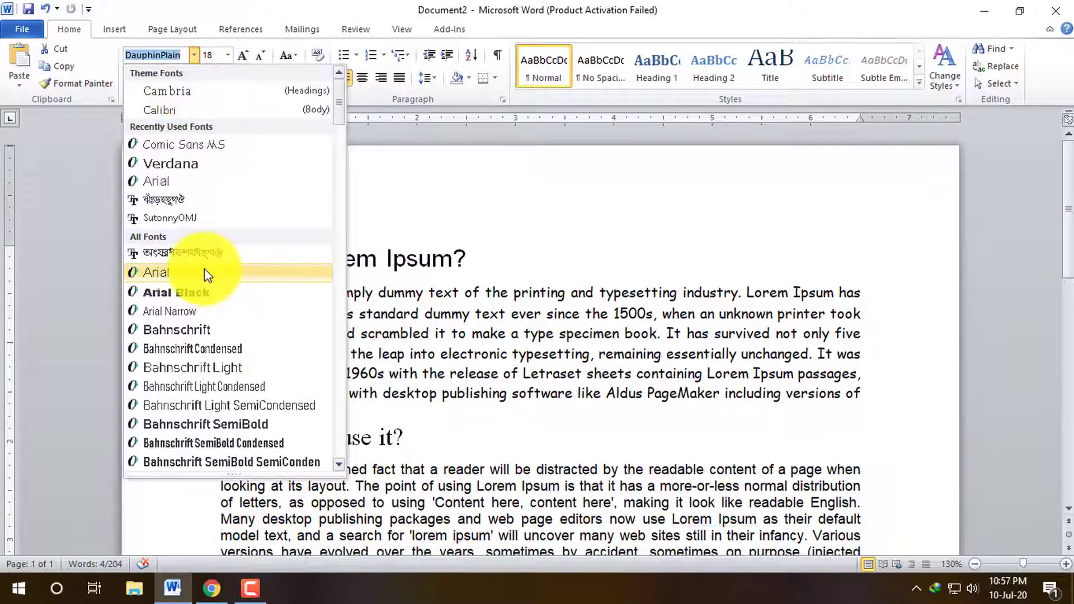
{"action": "scroll", "coordinate": [237, 387], "scroll_direction": "down", "scroll_amount": 2}
{"action": "scroll", "coordinate": [237, 387], "scroll_direction": "down", "scroll_amount": 1}
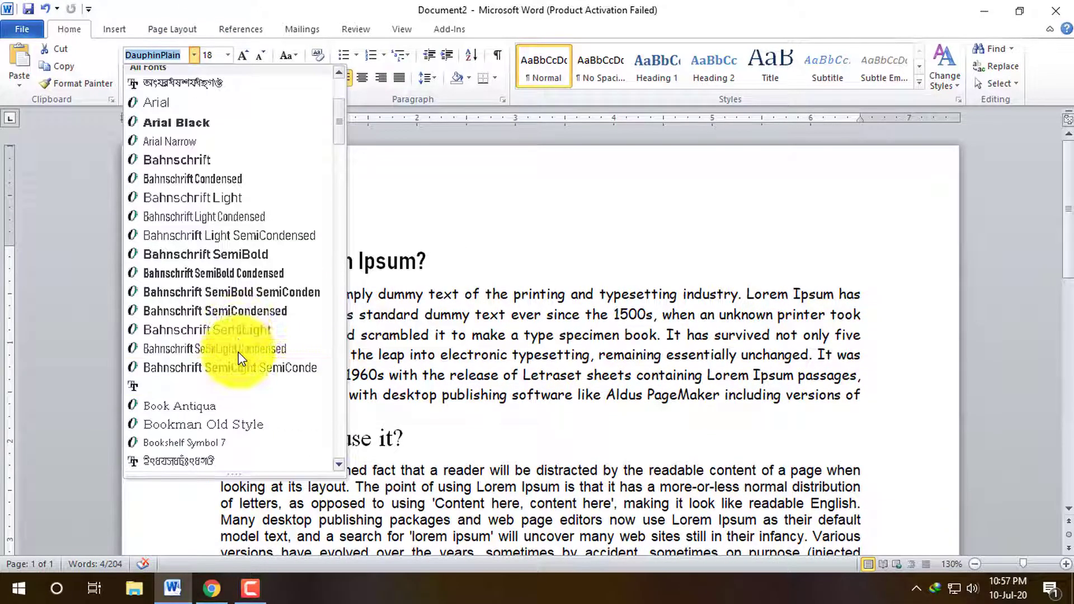
{"action": "scroll", "coordinate": [223, 423], "scroll_direction": "down", "scroll_amount": 3}
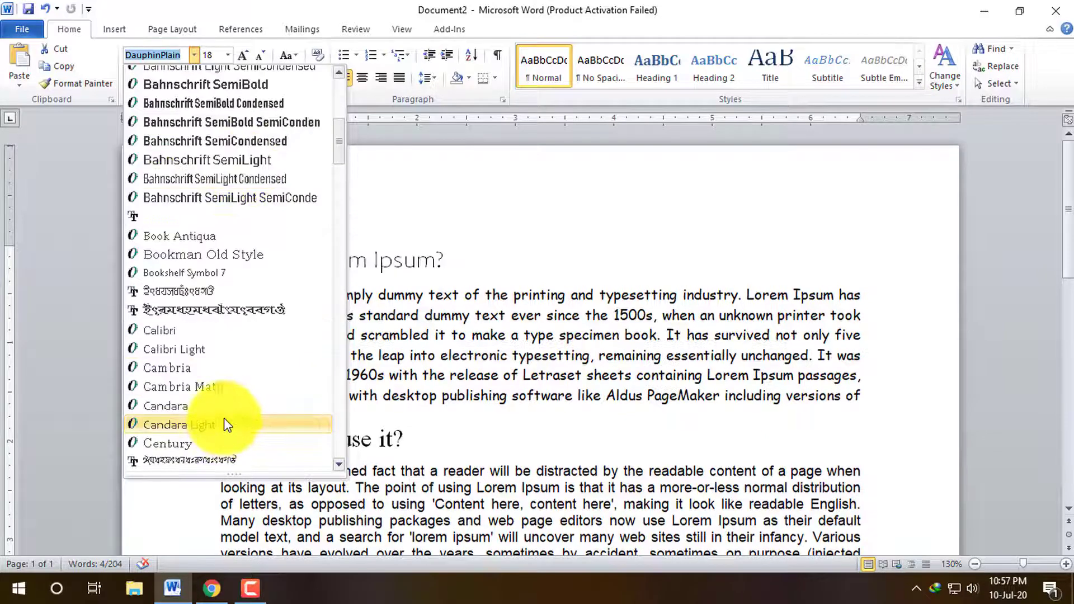
{"action": "scroll", "coordinate": [224, 418], "scroll_direction": "down", "scroll_amount": 2}
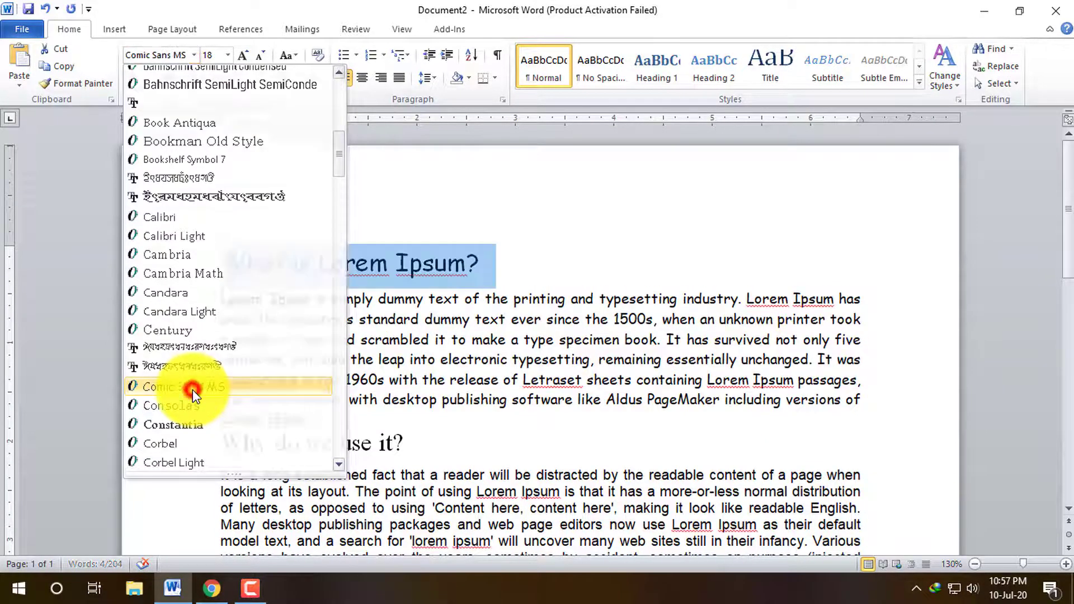
{"action": "left_click", "coordinate": [193, 389]}
{"action": "left_click", "coordinate": [585, 253]}
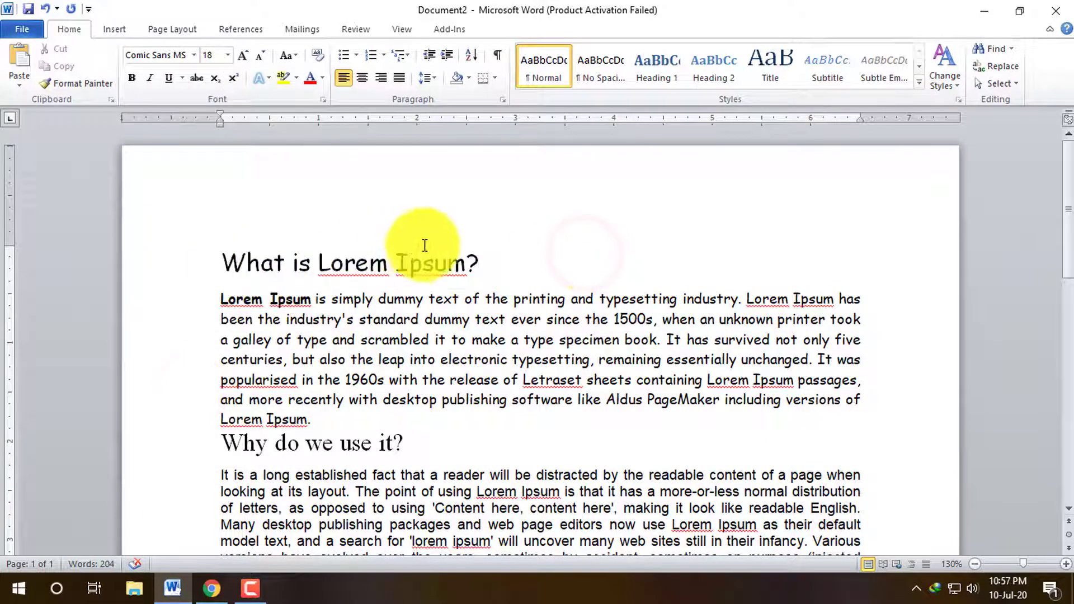
{"action": "triple_click", "coordinate": [486, 258]}
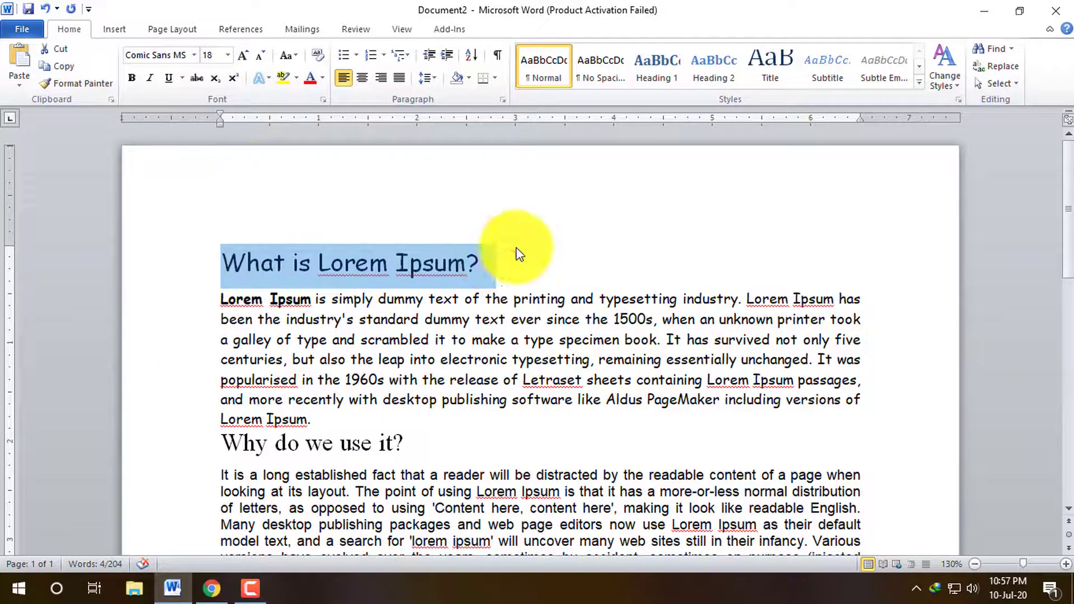
{"action": "left_click", "coordinate": [617, 256]}
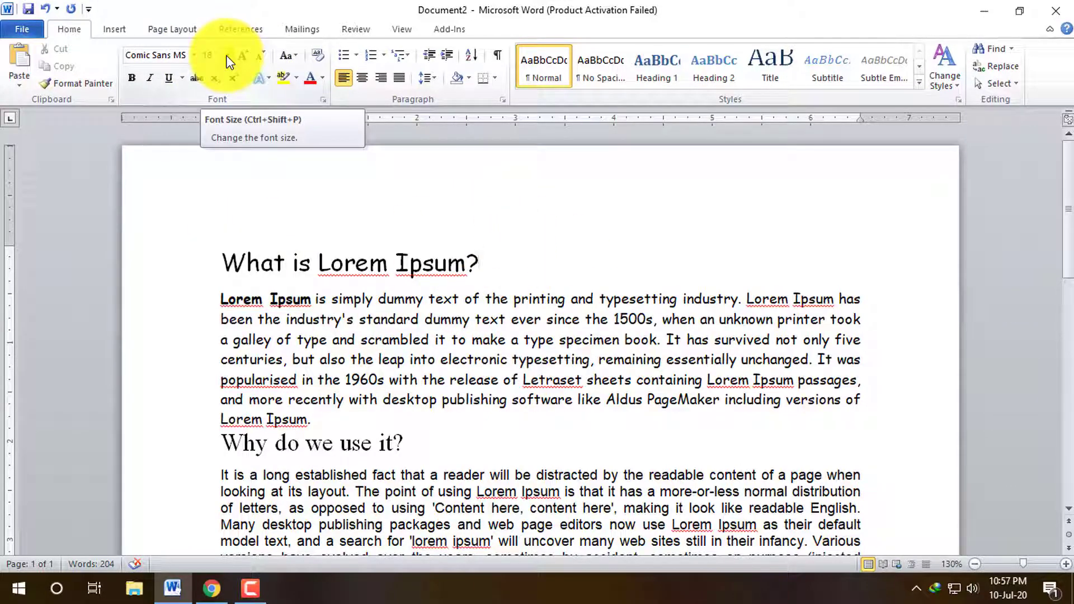
Step: Select the 'What is Lorem Ipsum?' heading and enter font size 20 for it
{"action": "left_click_drag", "start_coordinate": [532, 262], "coordinate": [222, 262]}
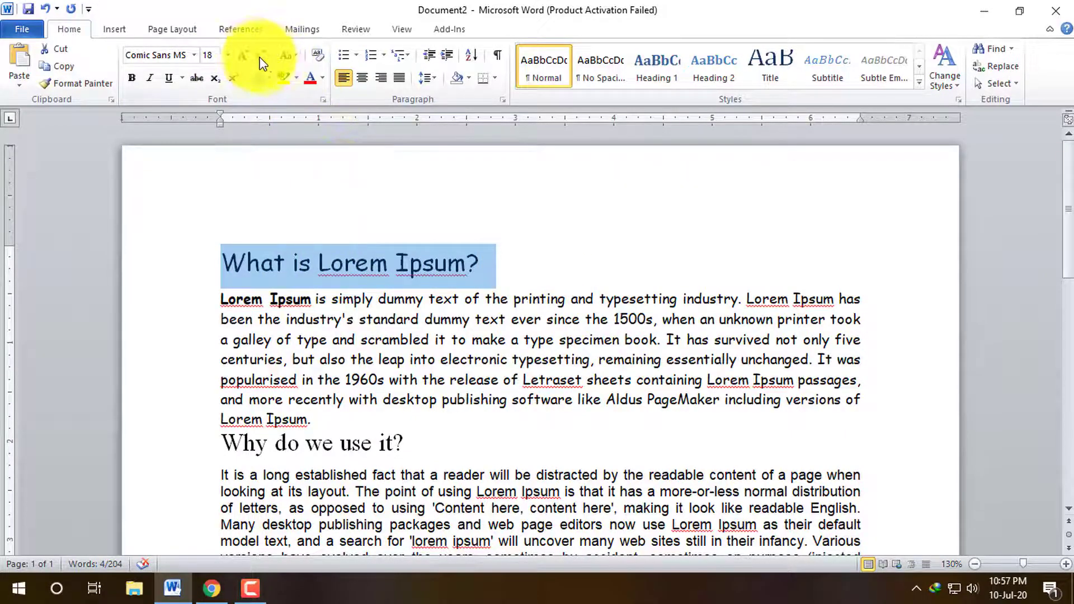
{"action": "left_click", "coordinate": [227, 55]}
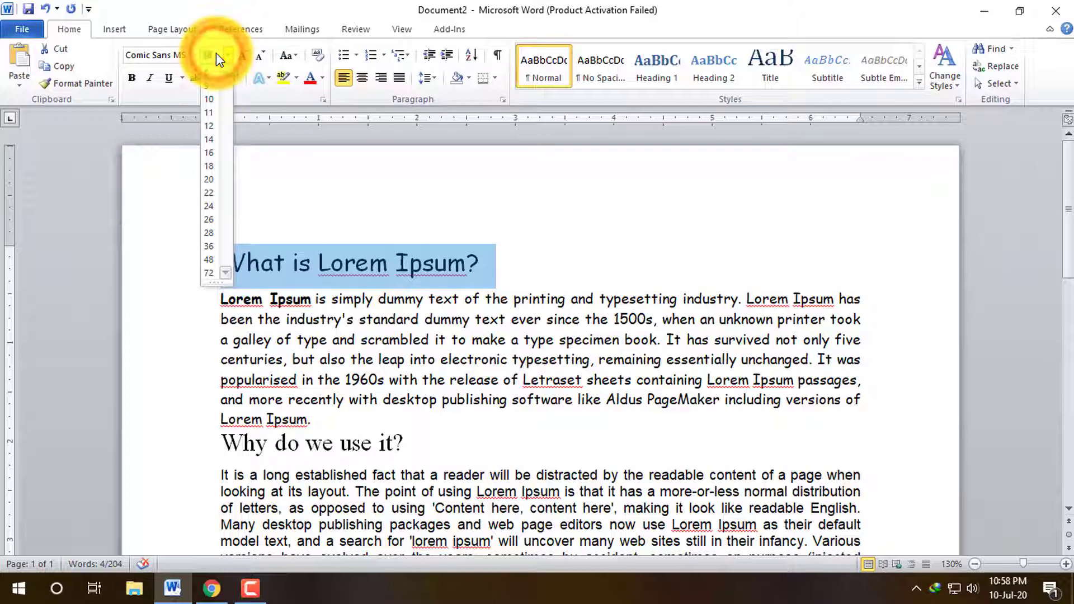
{"action": "type", "text": "200"}
{"action": "key", "text": "Return"}
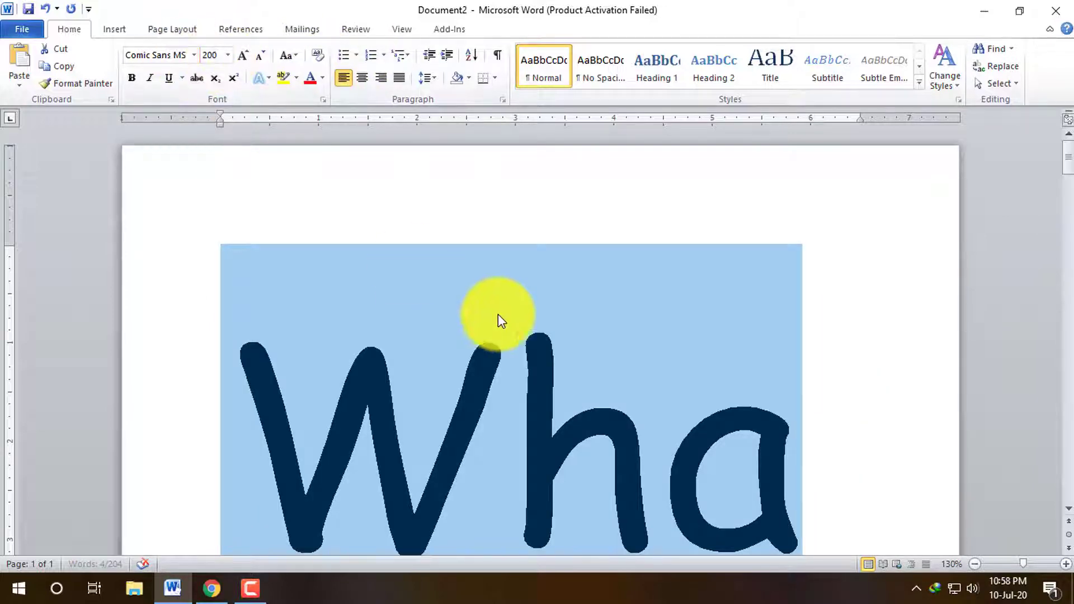
{"action": "scroll", "coordinate": [615, 358], "scroll_direction": "down", "scroll_amount": 5}
{"action": "scroll", "coordinate": [766, 396], "scroll_direction": "down", "scroll_amount": 5}
{"action": "scroll", "coordinate": [491, 360], "scroll_direction": "down", "scroll_amount": 3}
{"action": "scroll", "coordinate": [485, 345], "scroll_direction": "up", "scroll_amount": 5}
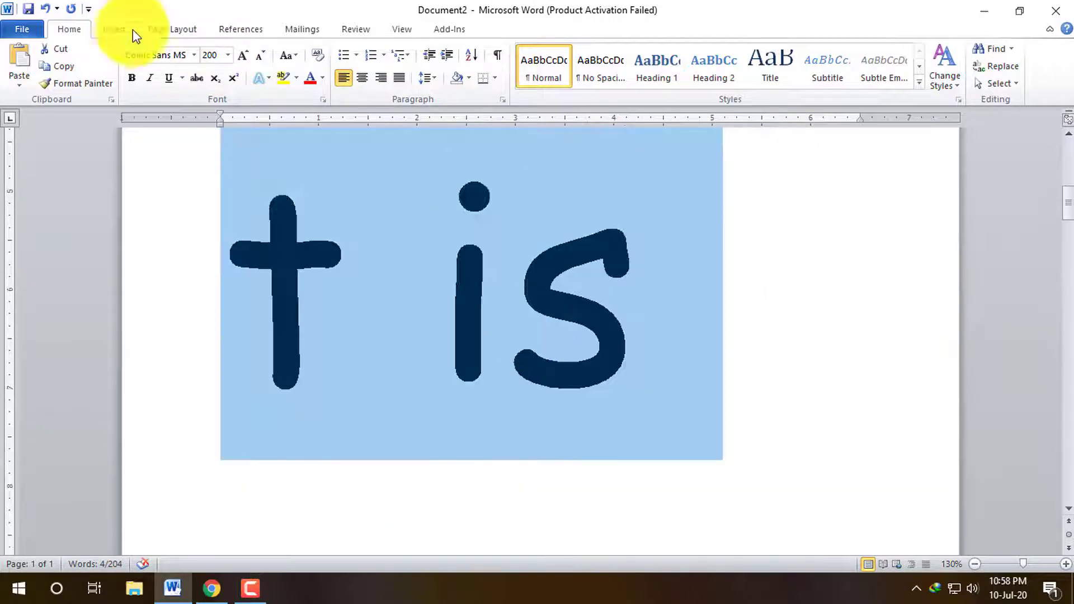
Step: Change the heading's font size to 50 pt so it wraps onto two lines
{"action": "left_click", "coordinate": [197, 55]}
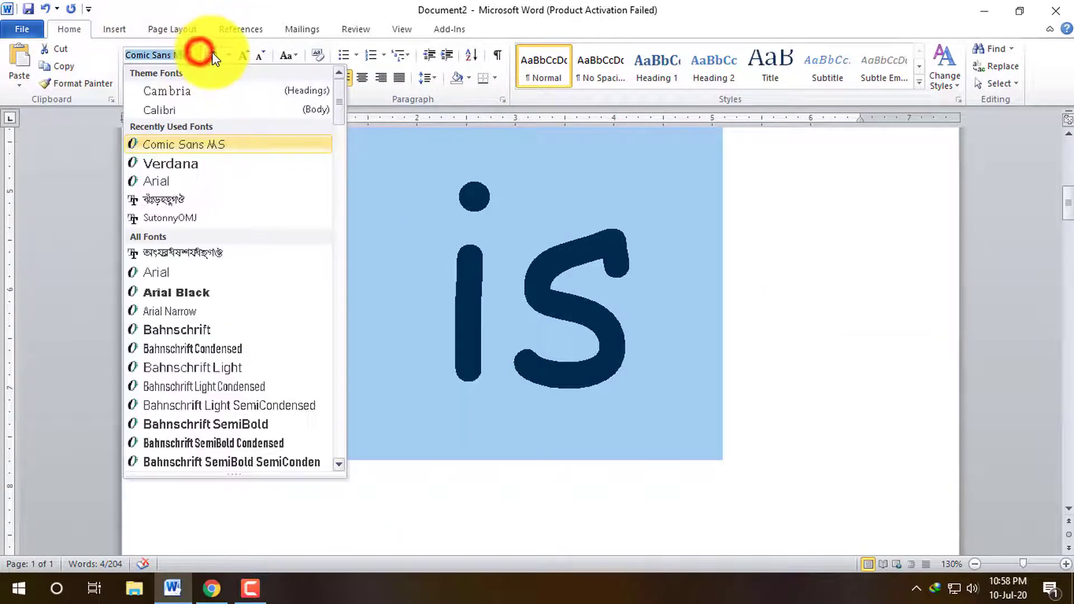
{"action": "left_click", "coordinate": [213, 52]}
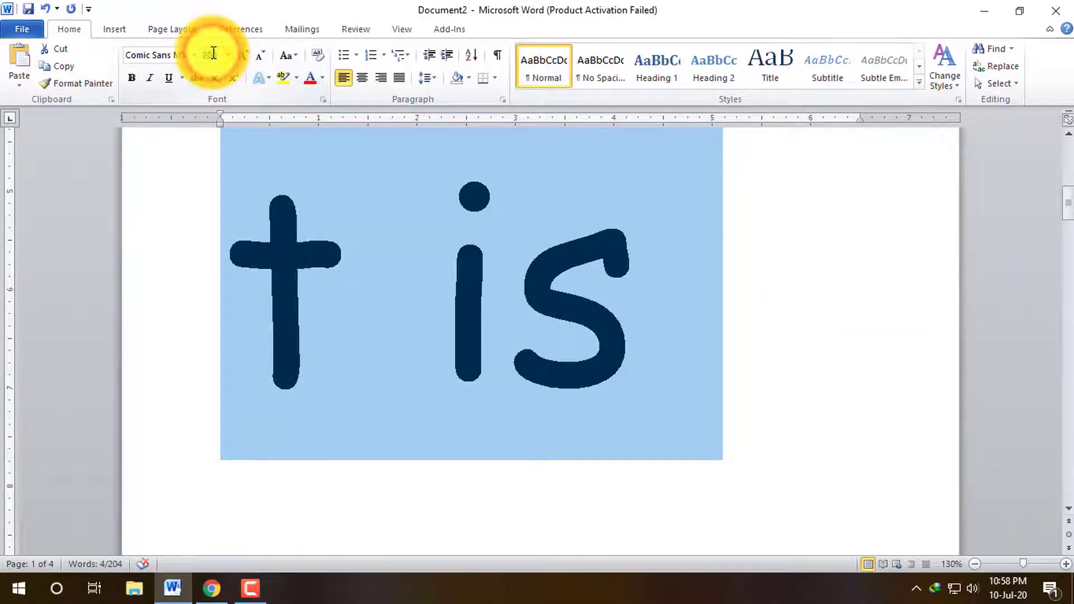
{"action": "key", "text": "Return"}
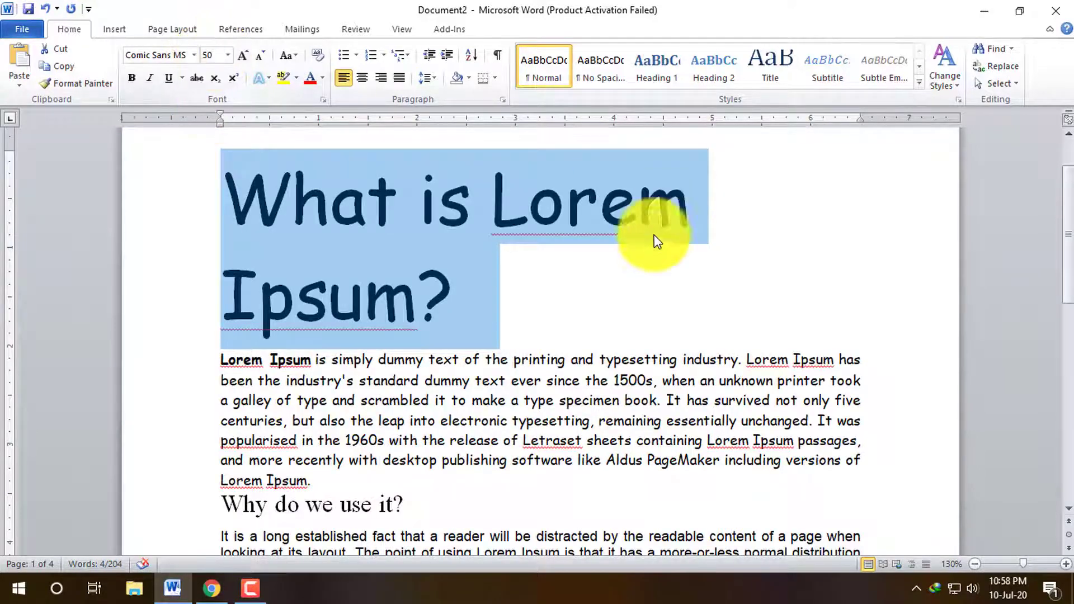
Step: Set the heading back to 20 pt using the mini toolbar's font size list
{"action": "left_click", "coordinate": [578, 305]}
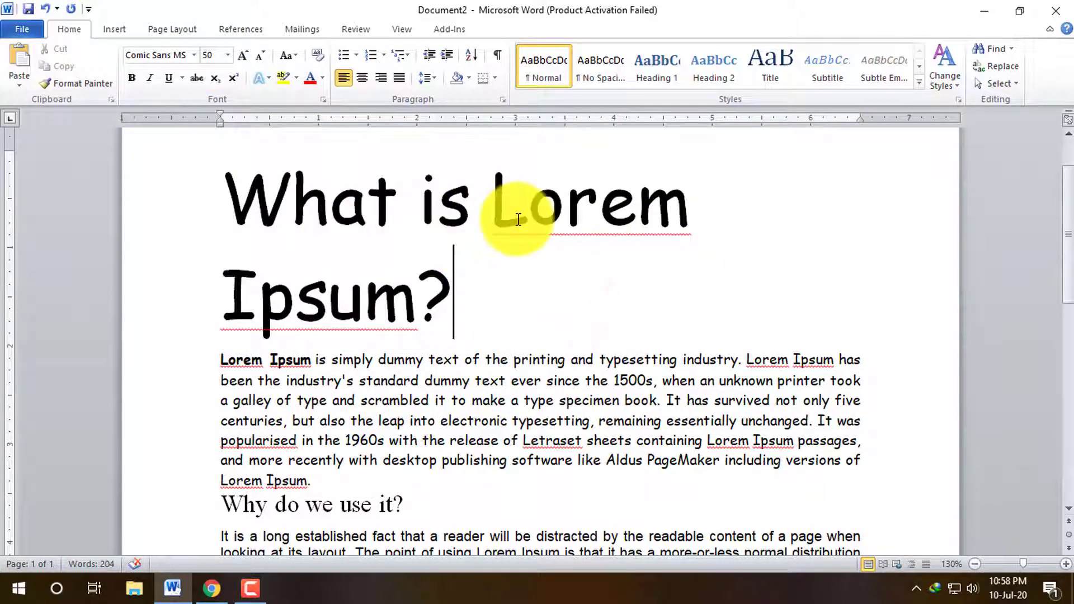
{"action": "left_click_drag", "start_coordinate": [470, 288], "coordinate": [291, 230]}
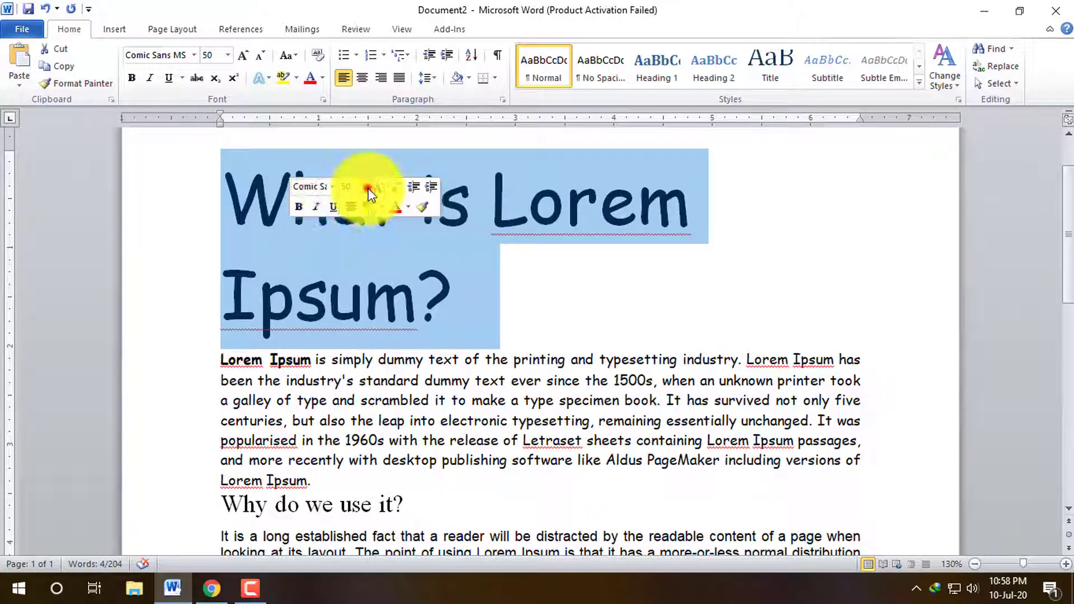
{"action": "left_click", "coordinate": [365, 186]}
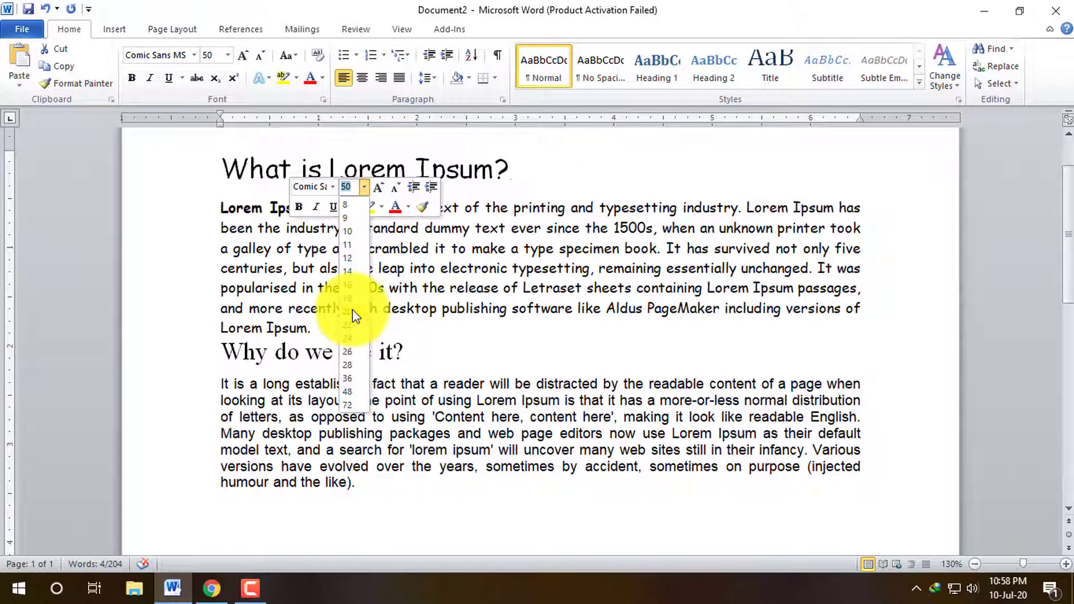
{"action": "left_click", "coordinate": [353, 311]}
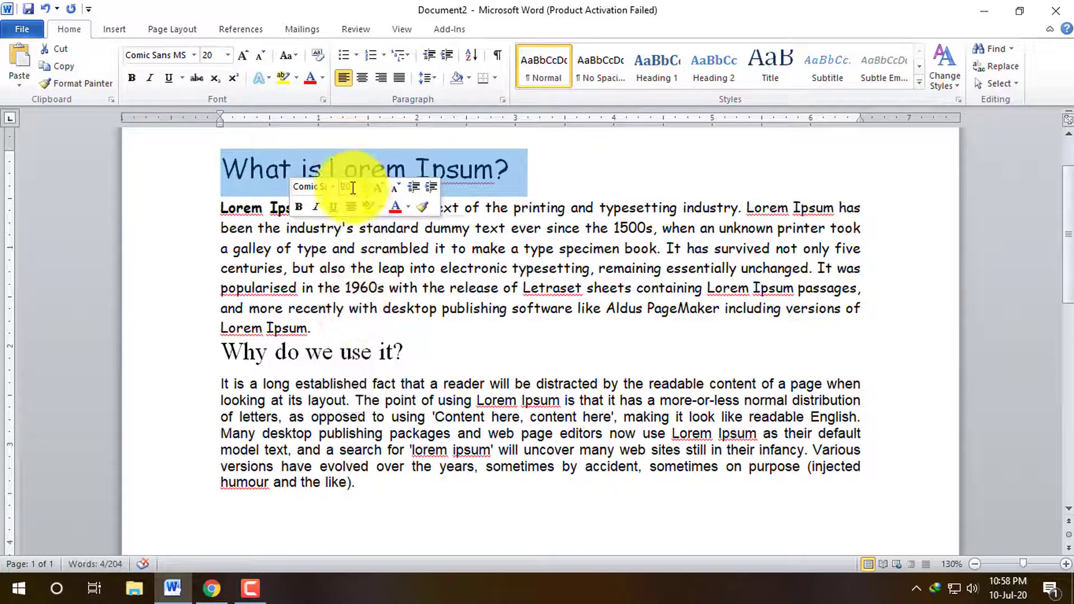
{"action": "left_click", "coordinate": [606, 166]}
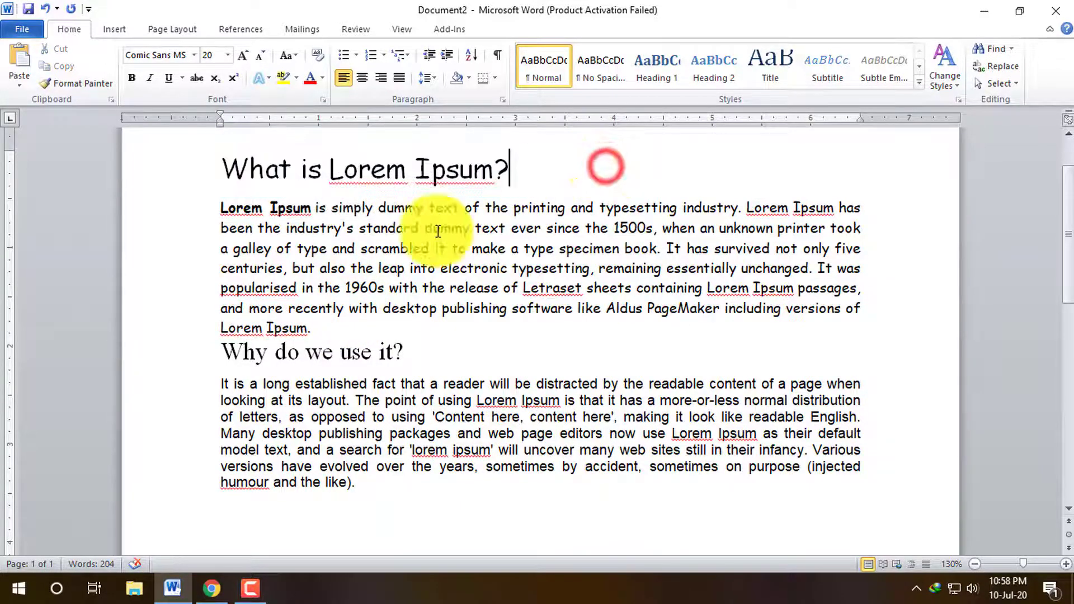
{"action": "scroll", "coordinate": [336, 251], "scroll_direction": "up", "scroll_amount": 2}
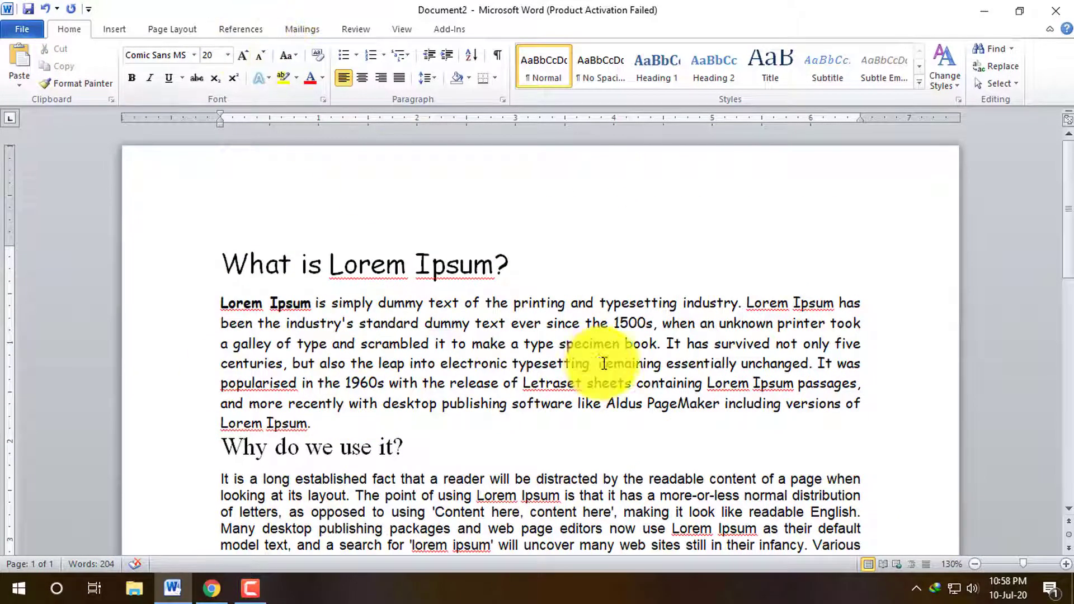
{"action": "left_click_drag", "start_coordinate": [536, 259], "coordinate": [260, 268]}
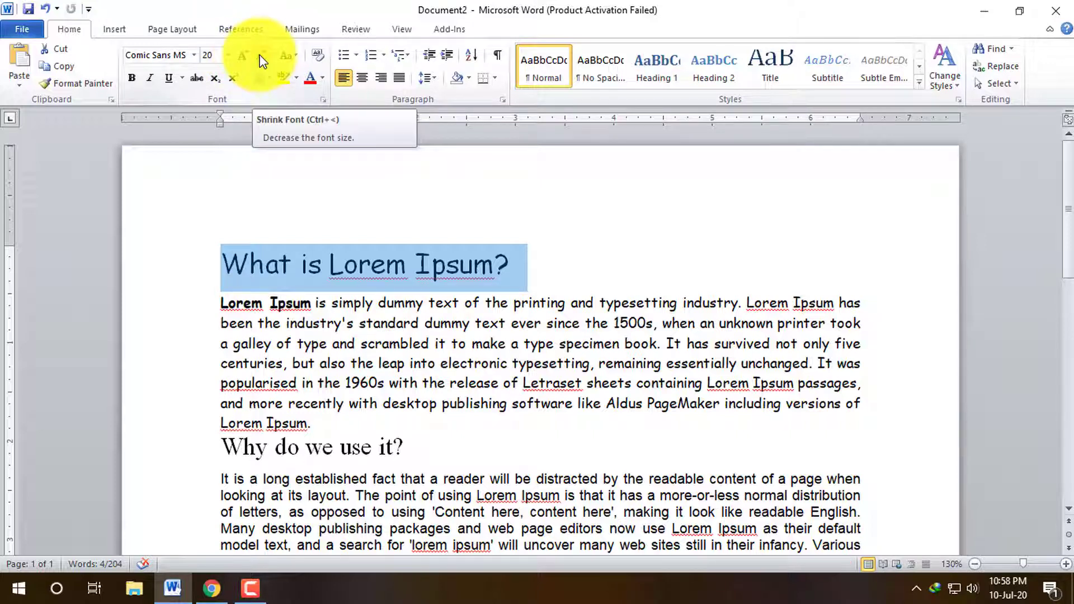
Step: Step the heading size with Grow Font and Shrink Font until it settles at 24 pt
{"action": "left_click", "coordinate": [240, 56]}
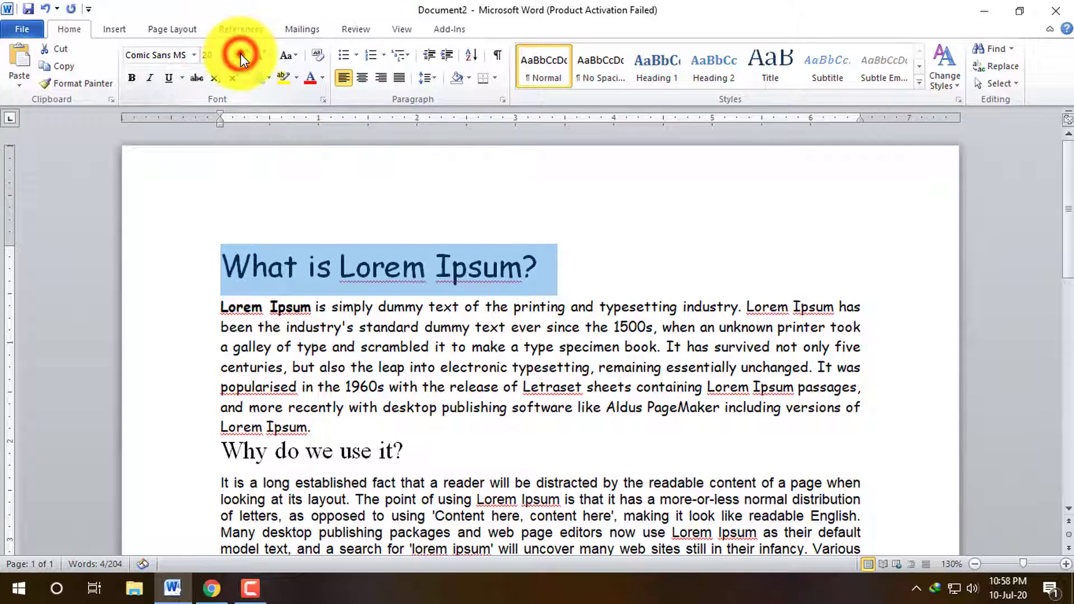
{"action": "left_click", "coordinate": [240, 56]}
{"action": "left_click", "coordinate": [241, 56]}
{"action": "left_click", "coordinate": [240, 56]}
{"action": "left_click", "coordinate": [240, 56]}
{"action": "left_click", "coordinate": [241, 56]}
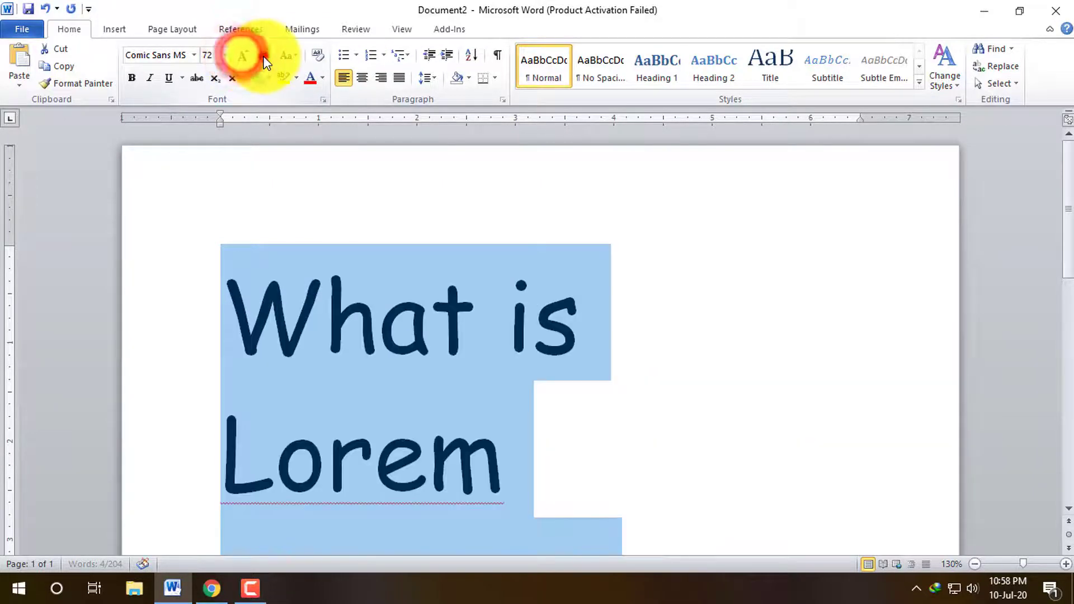
{"action": "left_click", "coordinate": [260, 56]}
{"action": "left_click", "coordinate": [260, 55]}
{"action": "left_click", "coordinate": [260, 56]}
{"action": "left_click", "coordinate": [260, 55]}
{"action": "left_click", "coordinate": [260, 56]}
{"action": "left_click", "coordinate": [242, 55]}
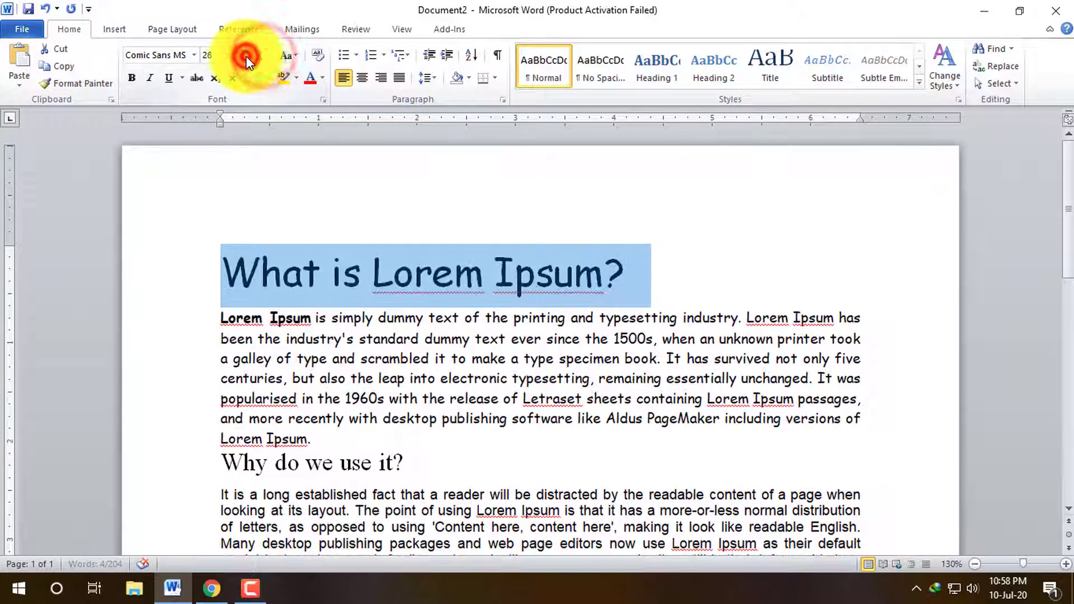
{"action": "left_click", "coordinate": [242, 56]}
{"action": "left_click", "coordinate": [260, 56]}
{"action": "left_click", "coordinate": [260, 56]}
{"action": "left_click", "coordinate": [260, 55]}
{"action": "left_click", "coordinate": [245, 57]}
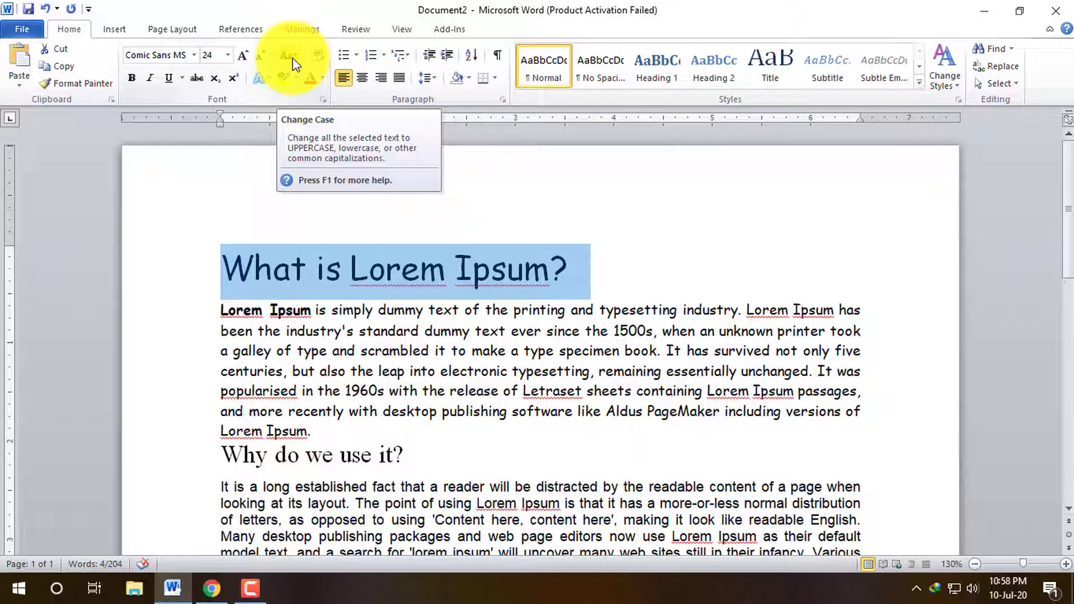
Step: Try lowercase and then UPPERCASE on the heading through Change Case
{"action": "left_click", "coordinate": [290, 59]}
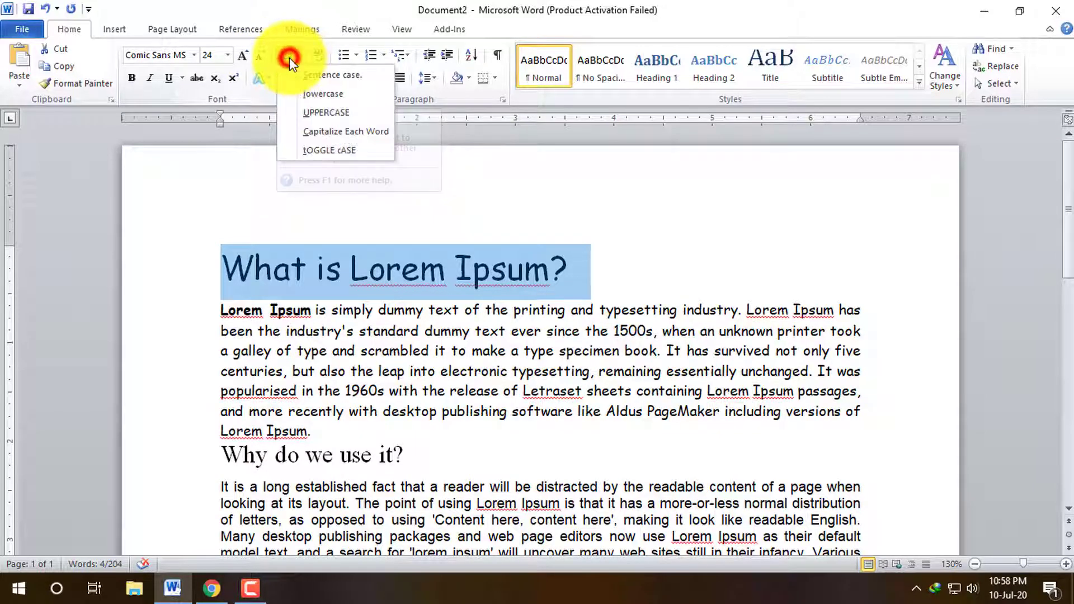
{"action": "left_click", "coordinate": [292, 55]}
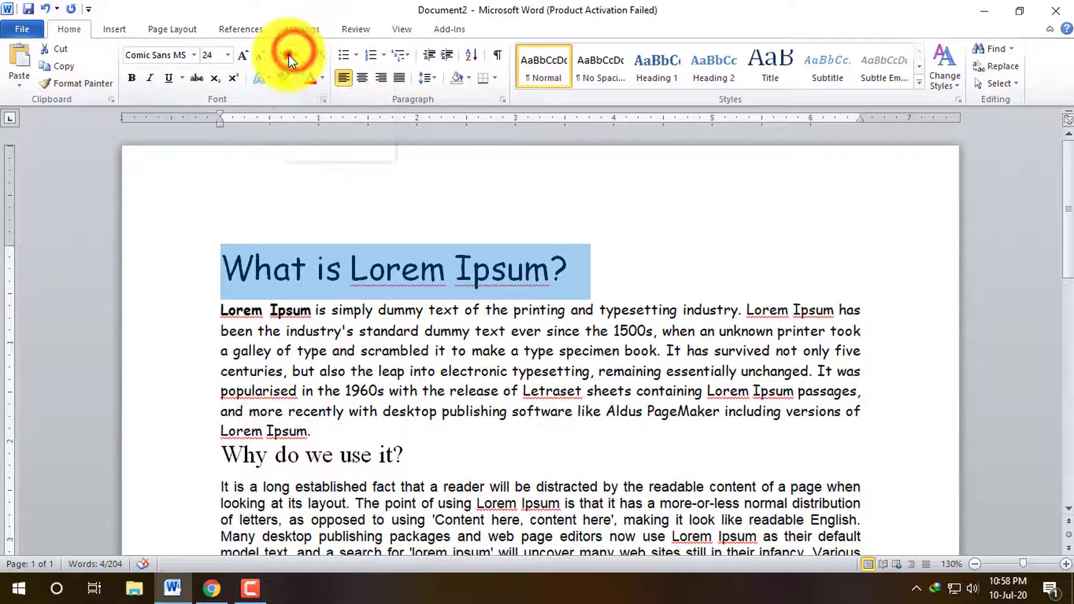
{"action": "left_click", "coordinate": [288, 55]}
{"action": "left_click", "coordinate": [323, 95]}
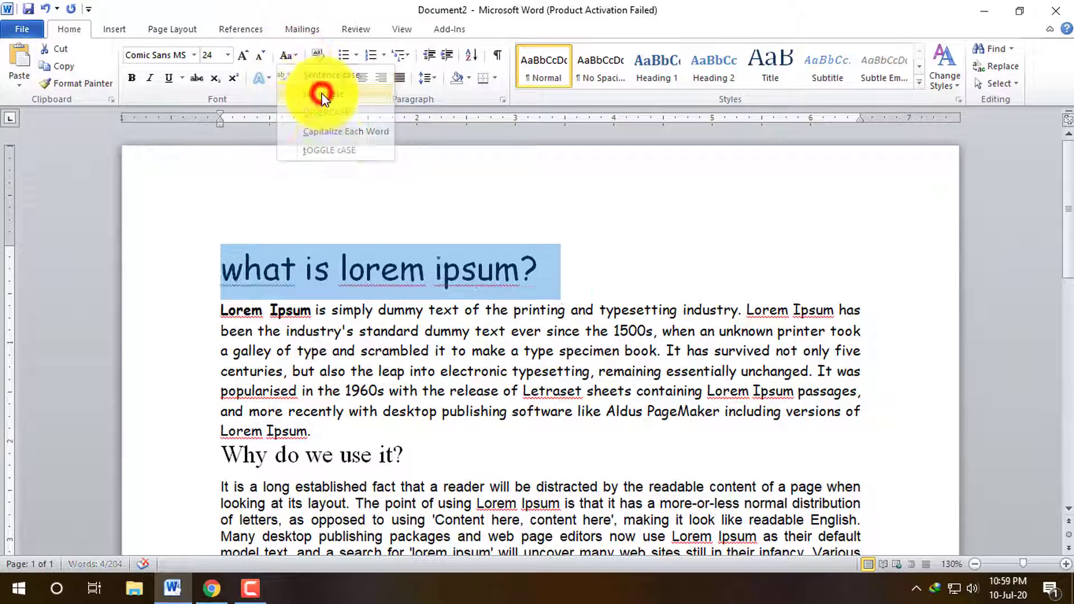
{"action": "left_click", "coordinate": [298, 52]}
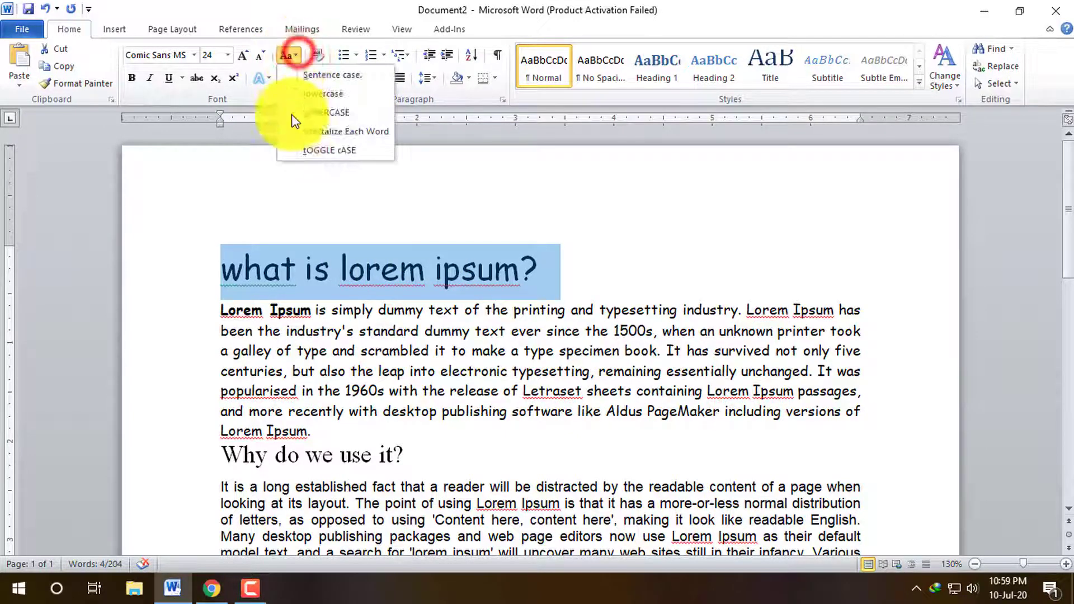
{"action": "left_click", "coordinate": [323, 113]}
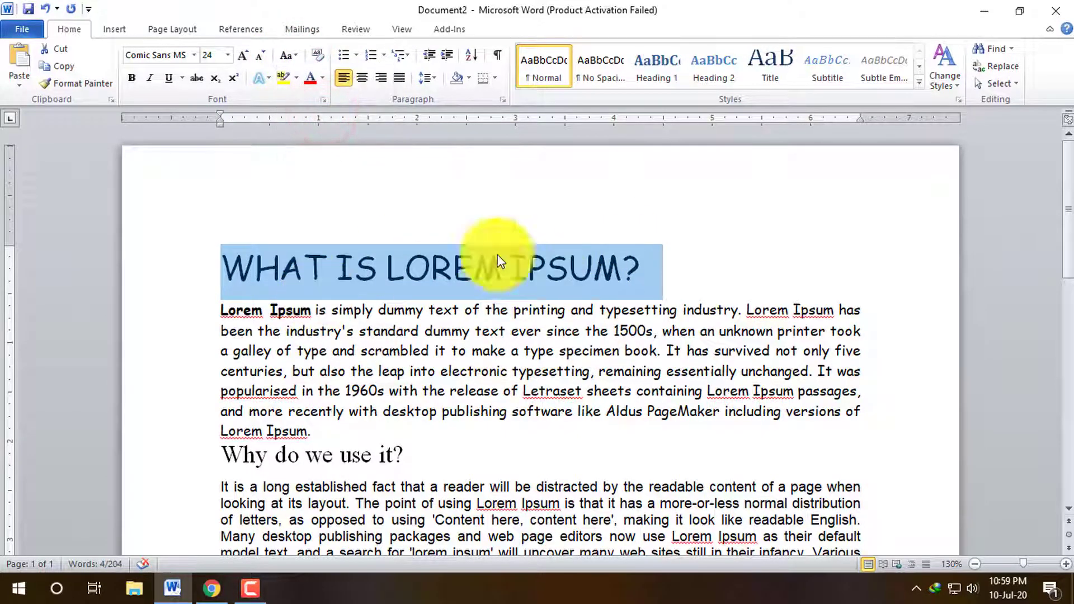
Step: Apply Capitalize Each Word, then tOGGLE cASE so the heading reads 'wHAT iS lOREM iPSUM?'
{"action": "left_click", "coordinate": [300, 55]}
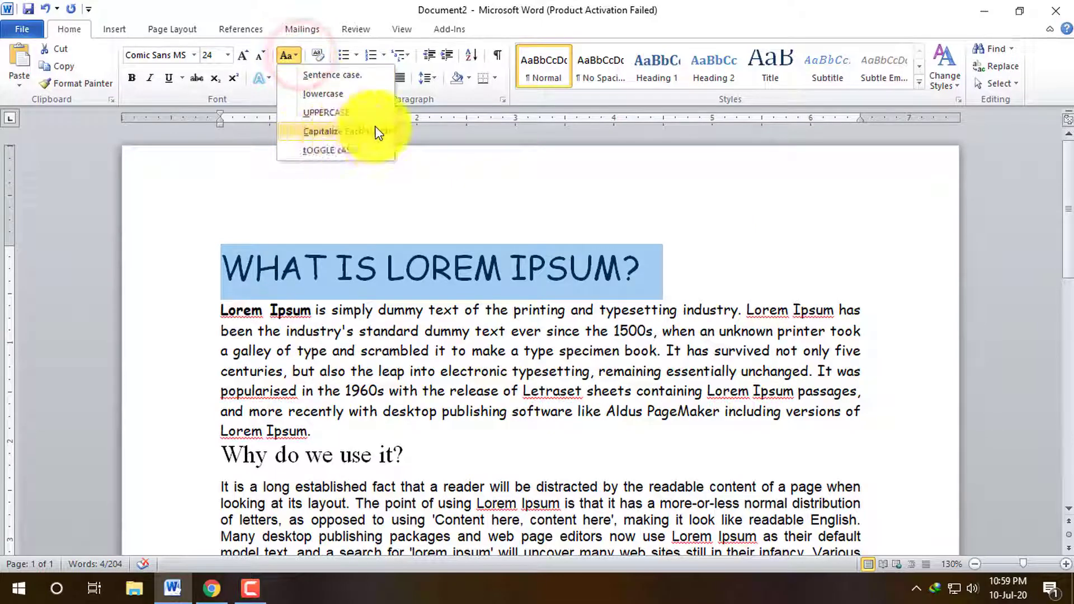
{"action": "left_click", "coordinate": [326, 132]}
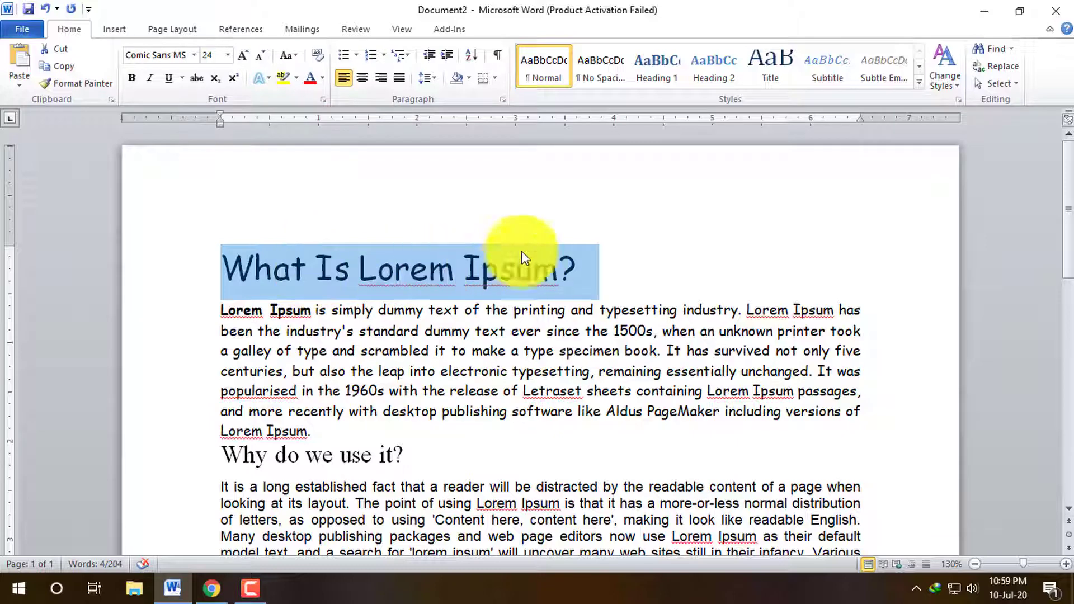
{"action": "left_click", "coordinate": [294, 52]}
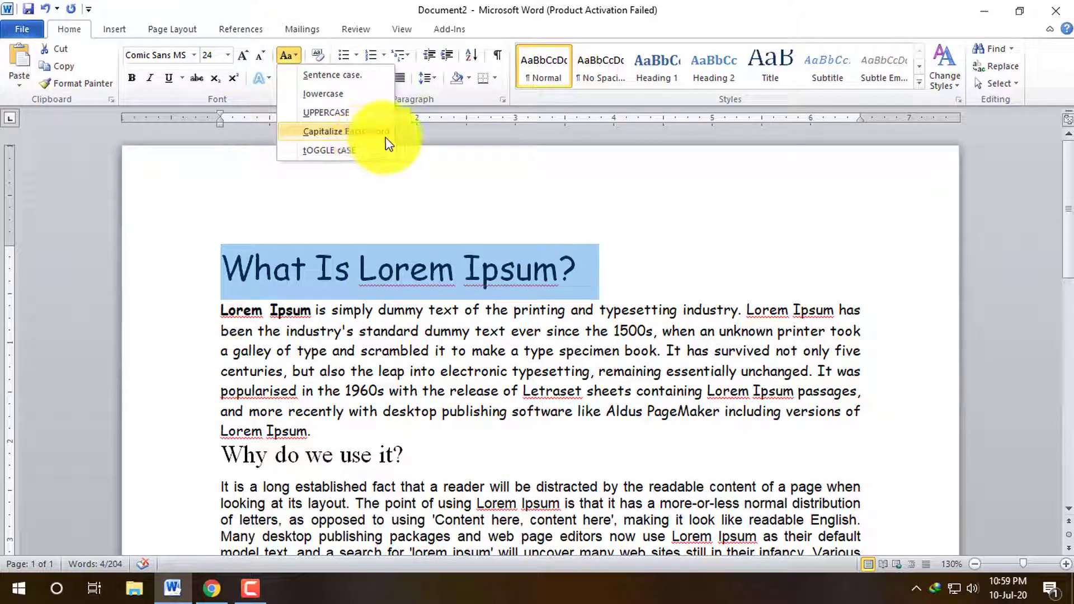
{"action": "left_click", "coordinate": [368, 132]}
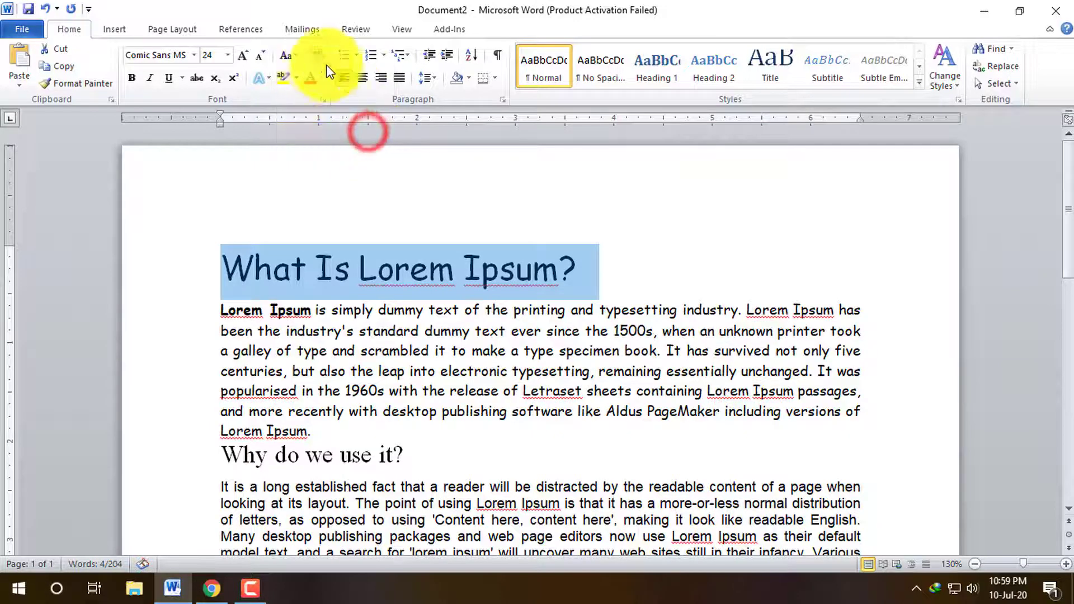
{"action": "left_click", "coordinate": [294, 55]}
{"action": "left_click", "coordinate": [327, 149]}
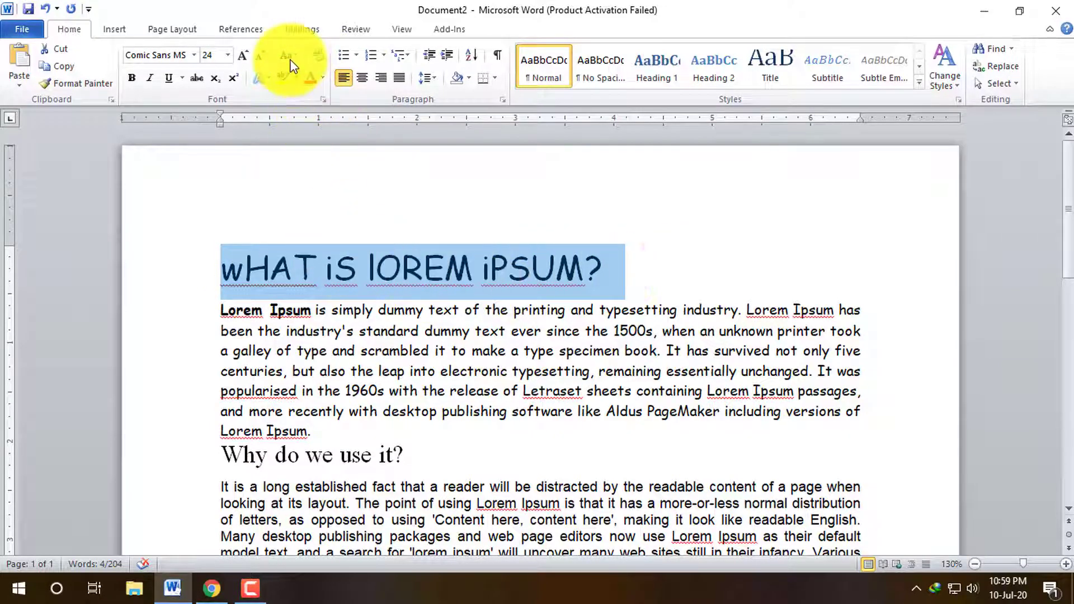
{"action": "left_click", "coordinate": [669, 256]}
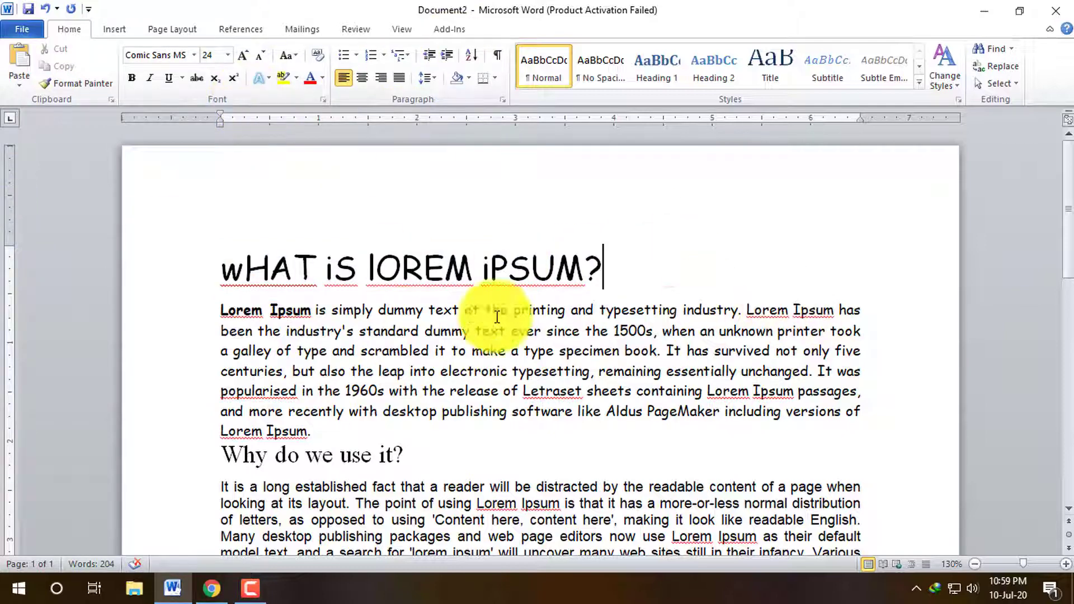
{"action": "left_click_drag", "start_coordinate": [683, 271], "coordinate": [231, 267]}
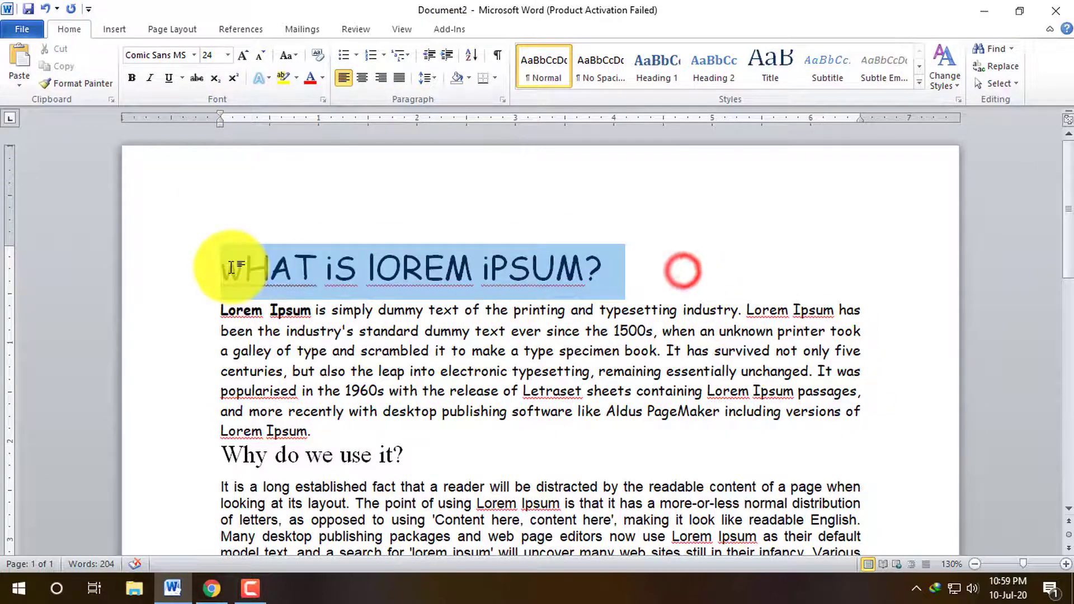
Step: Clear the heading's formatting and capitalize each word to read 'What Is Lorem Ipsum?'
{"action": "left_click", "coordinate": [310, 53]}
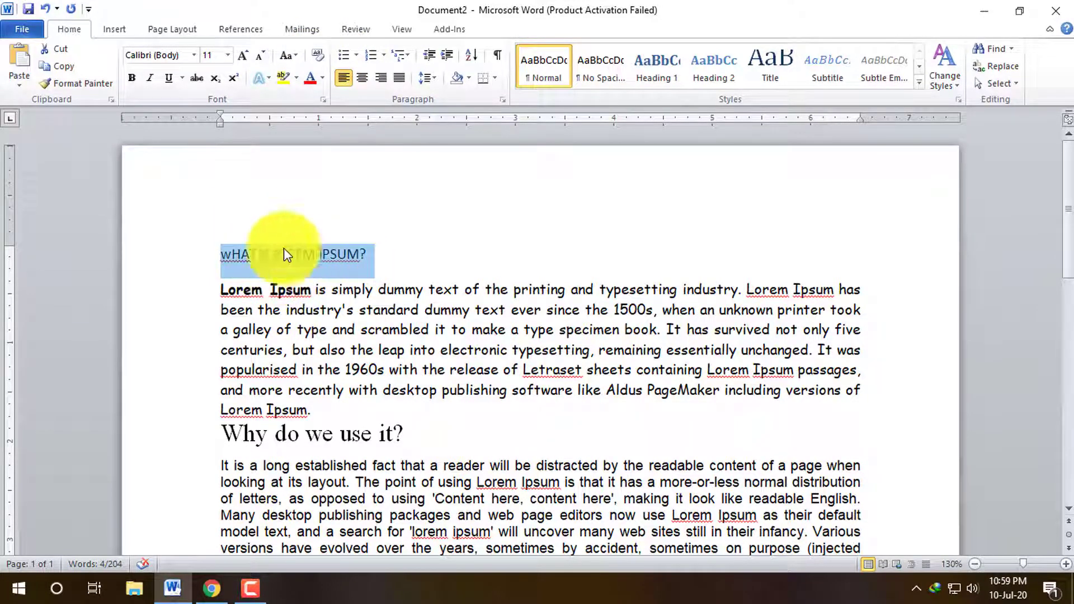
{"action": "left_click", "coordinate": [295, 55]}
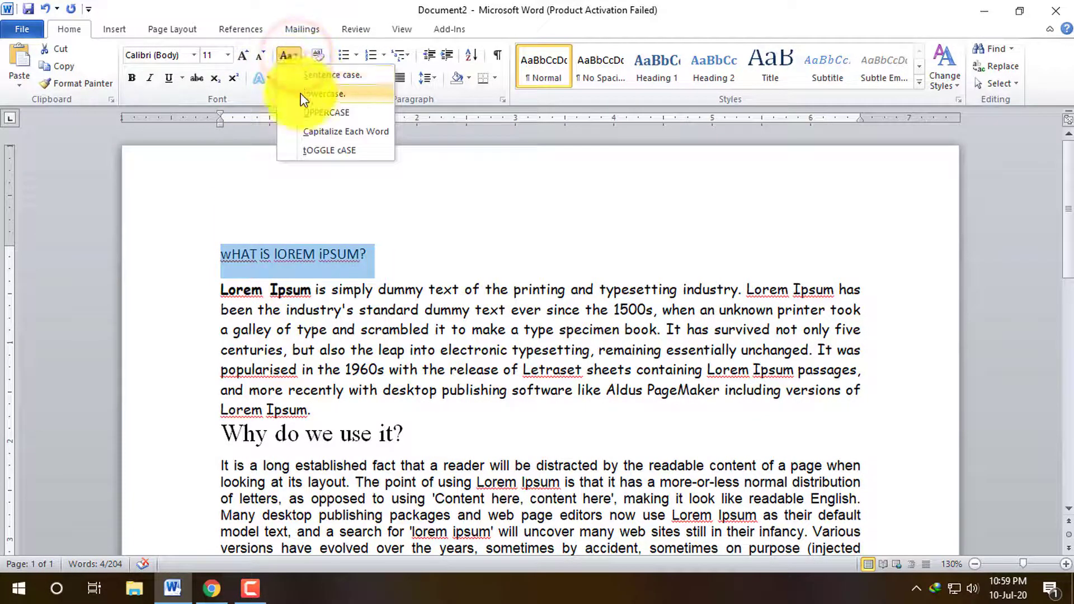
{"action": "left_click", "coordinate": [338, 131]}
{"action": "left_click", "coordinate": [398, 240]}
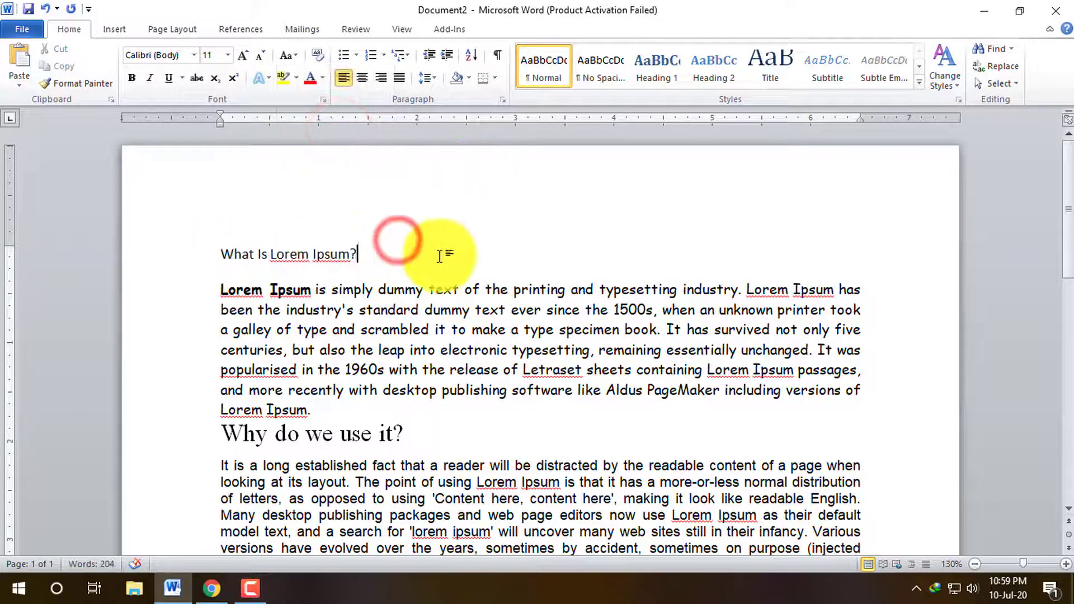
{"action": "left_click_drag", "start_coordinate": [444, 251], "coordinate": [227, 252]}
{"action": "left_click", "coordinate": [240, 275]}
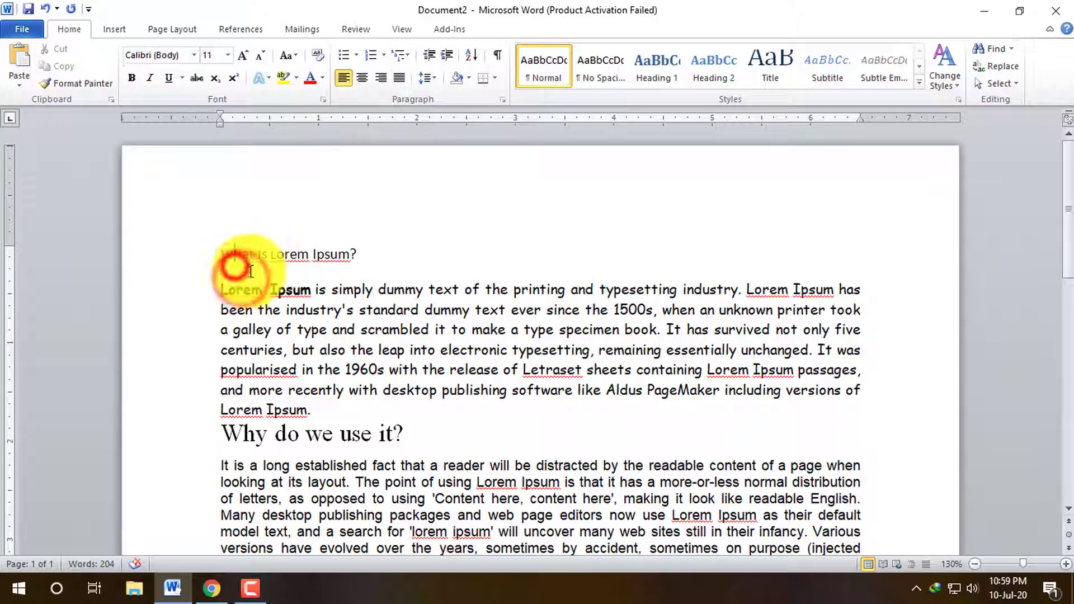
{"action": "left_click", "coordinate": [396, 255]}
{"action": "left_click_drag", "start_coordinate": [396, 254], "coordinate": [224, 253]}
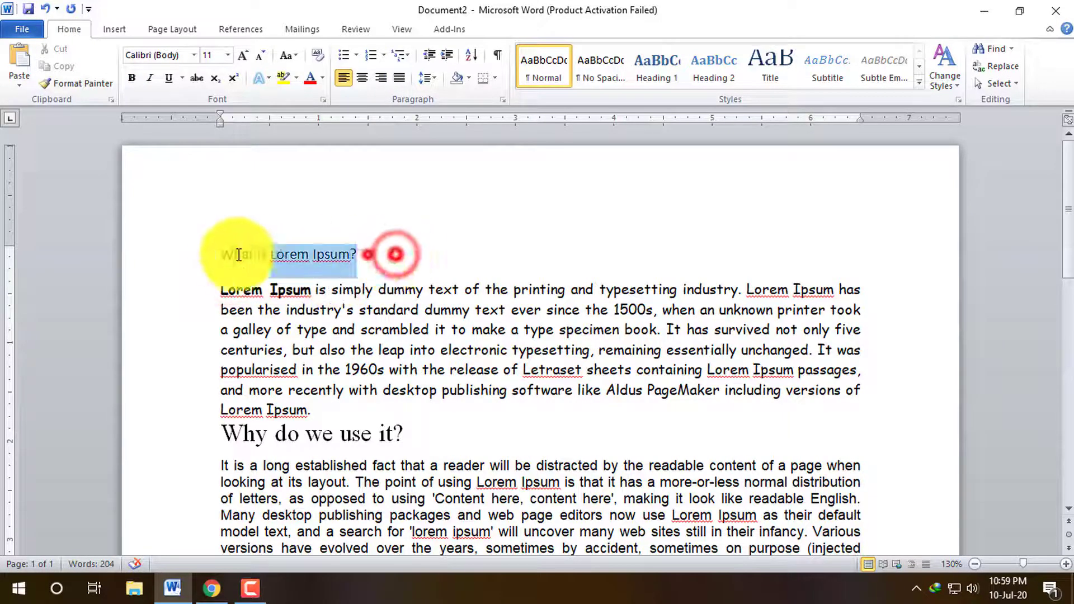
Step: Grow the heading three steps to 16 pt and set it in Comic Sans MS
{"action": "left_click", "coordinate": [238, 54]}
{"action": "left_click", "coordinate": [238, 55]}
{"action": "left_click", "coordinate": [237, 55]}
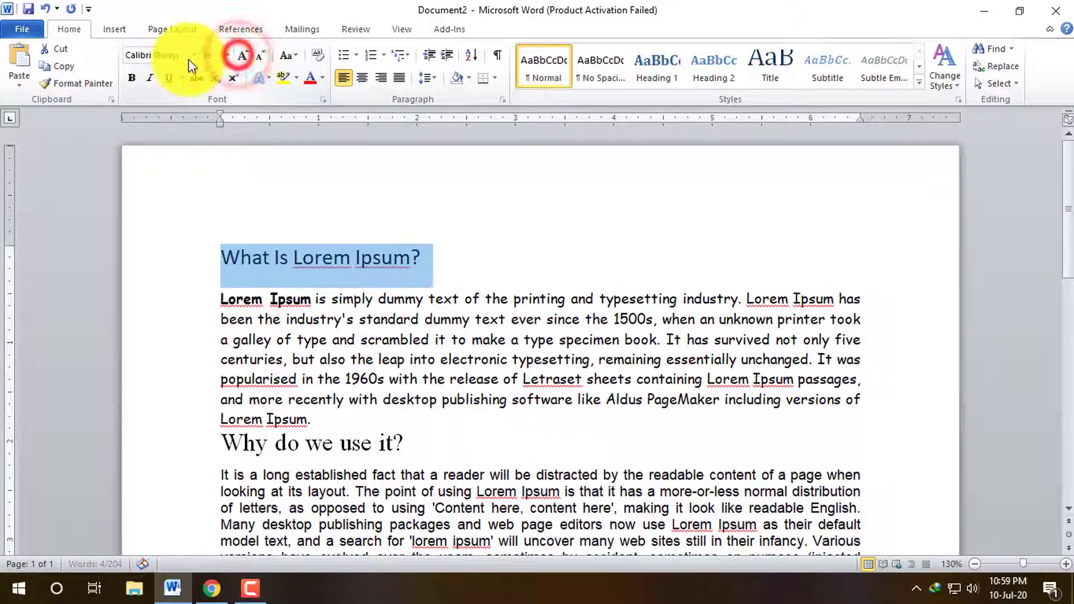
{"action": "left_click", "coordinate": [194, 55]}
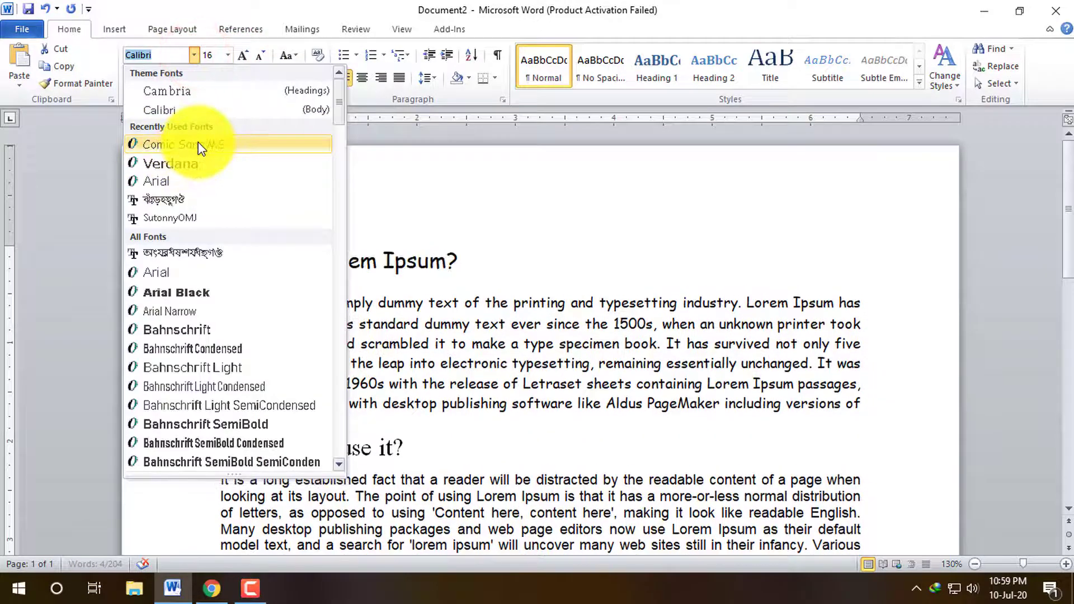
{"action": "left_click", "coordinate": [198, 145]}
{"action": "left_click", "coordinate": [529, 262]}
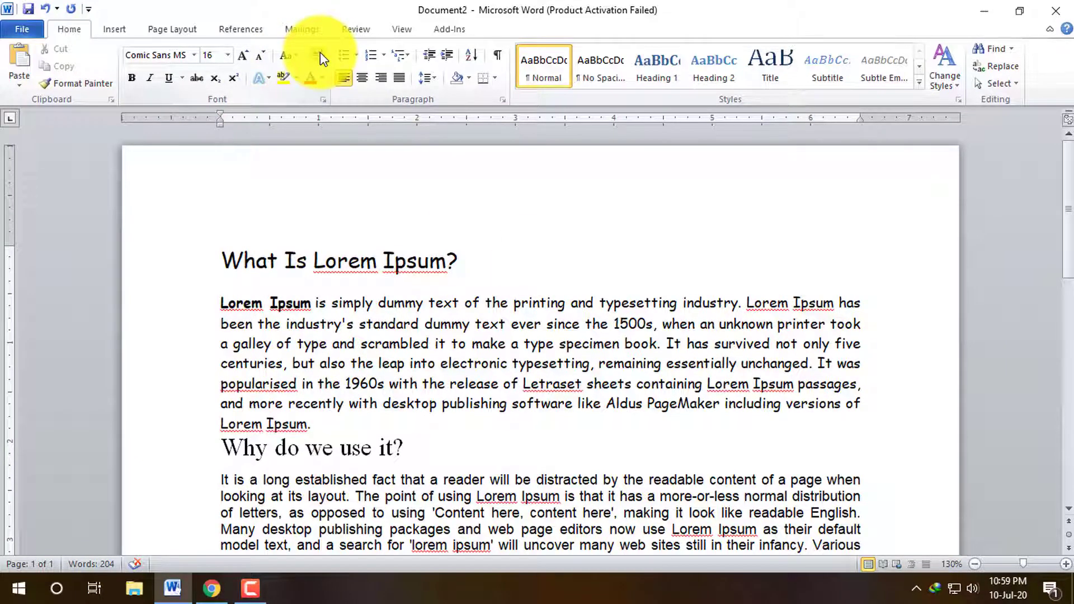
{"action": "left_click_drag", "start_coordinate": [482, 260], "coordinate": [220, 220]}
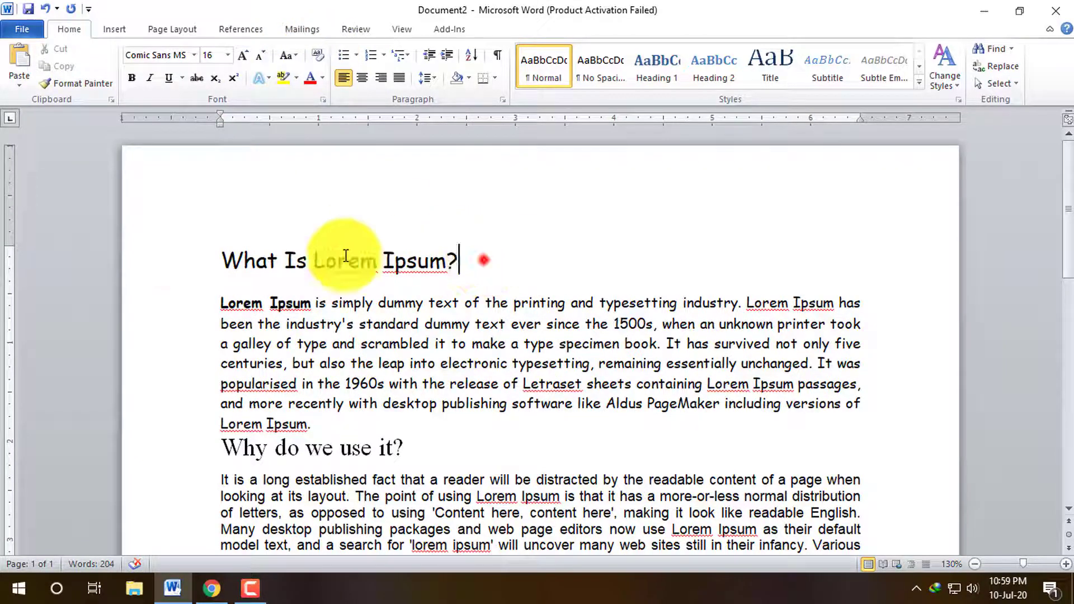
{"action": "left_click", "coordinate": [283, 79]}
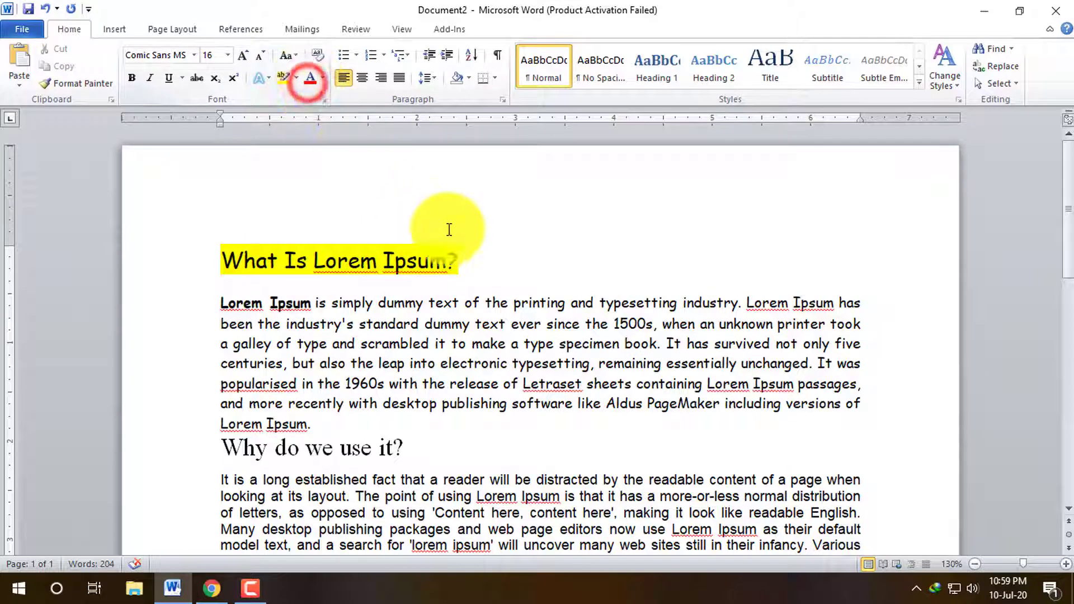
{"action": "left_click", "coordinate": [520, 258]}
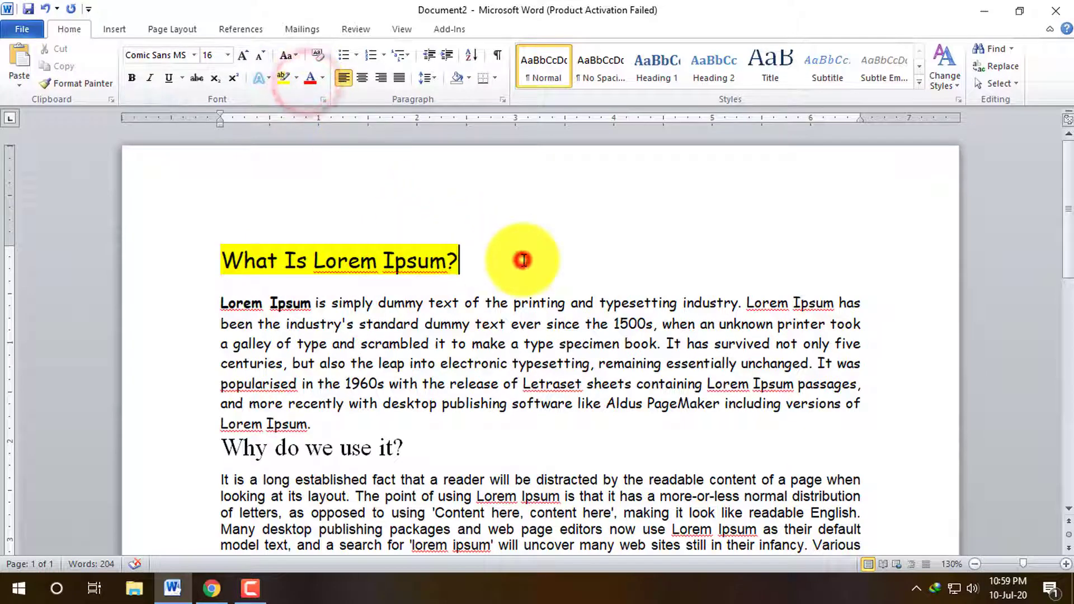
{"action": "left_click", "coordinate": [318, 56]}
{"action": "key", "text": "ctrl+z"}
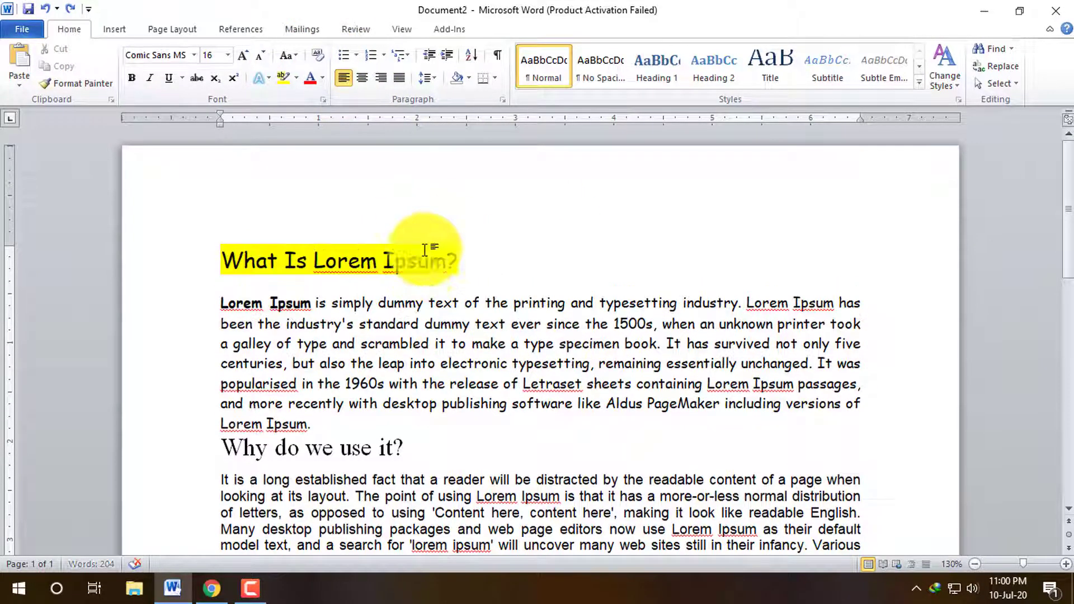
{"action": "left_click_drag", "start_coordinate": [469, 259], "coordinate": [219, 258]}
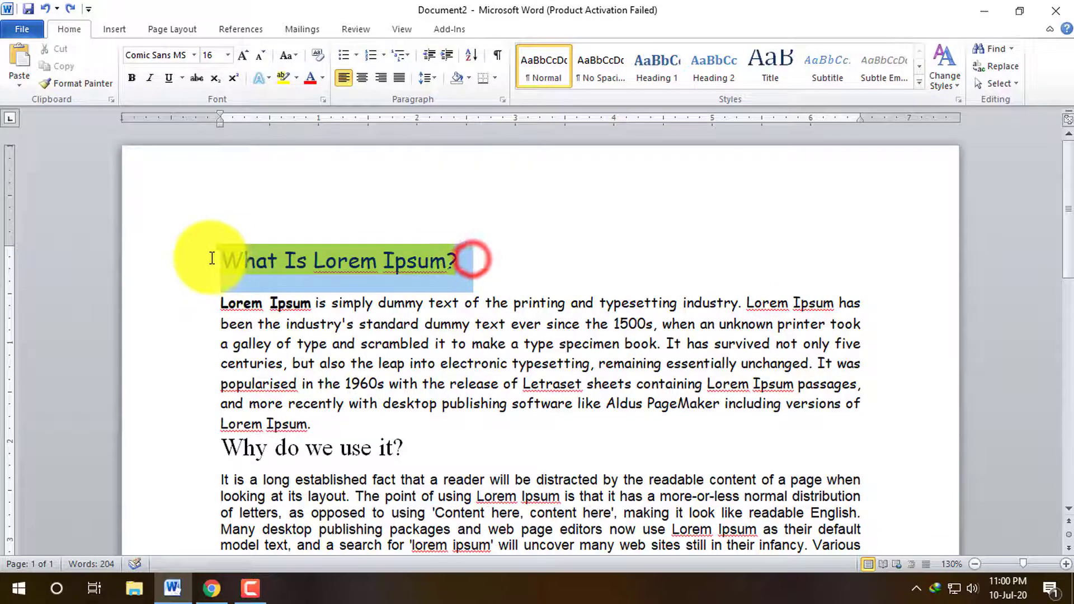
{"action": "left_click", "coordinate": [313, 54]}
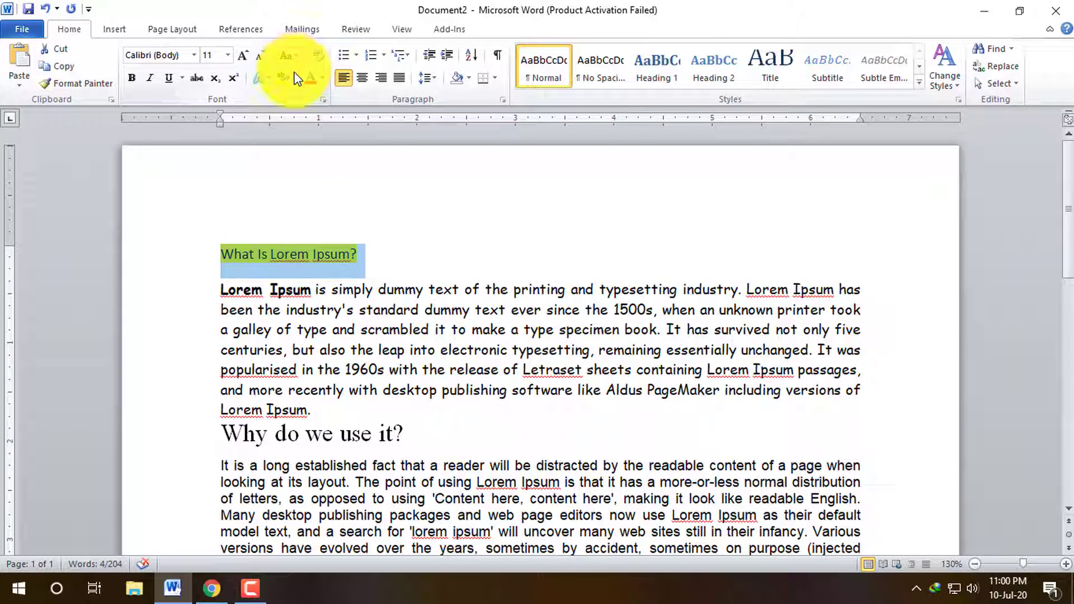
{"action": "left_click", "coordinate": [296, 78]}
{"action": "left_click", "coordinate": [336, 170]}
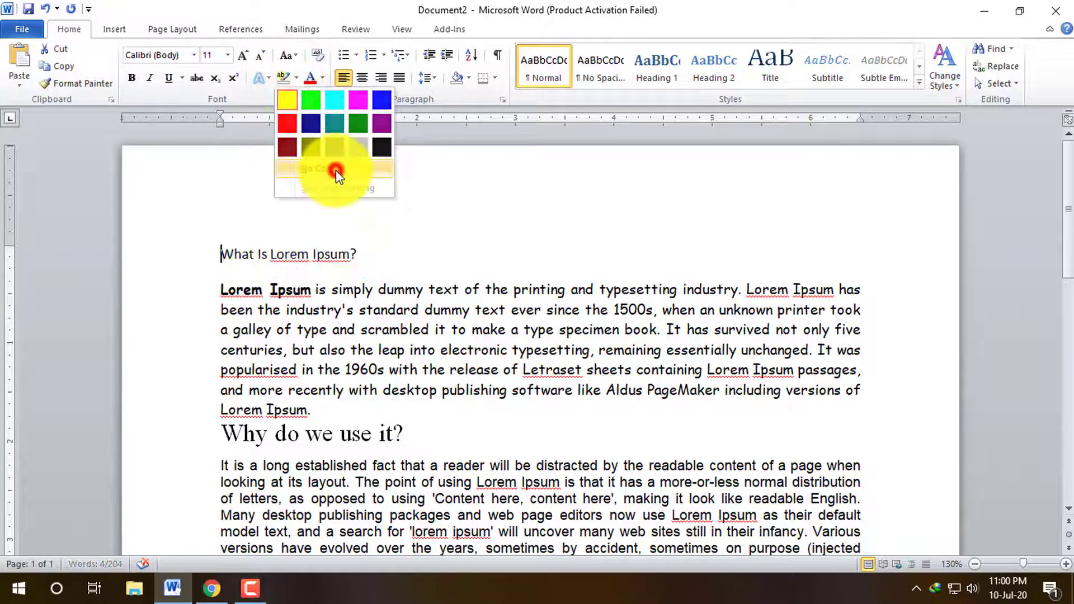
{"action": "left_click_drag", "start_coordinate": [390, 254], "coordinate": [218, 256]}
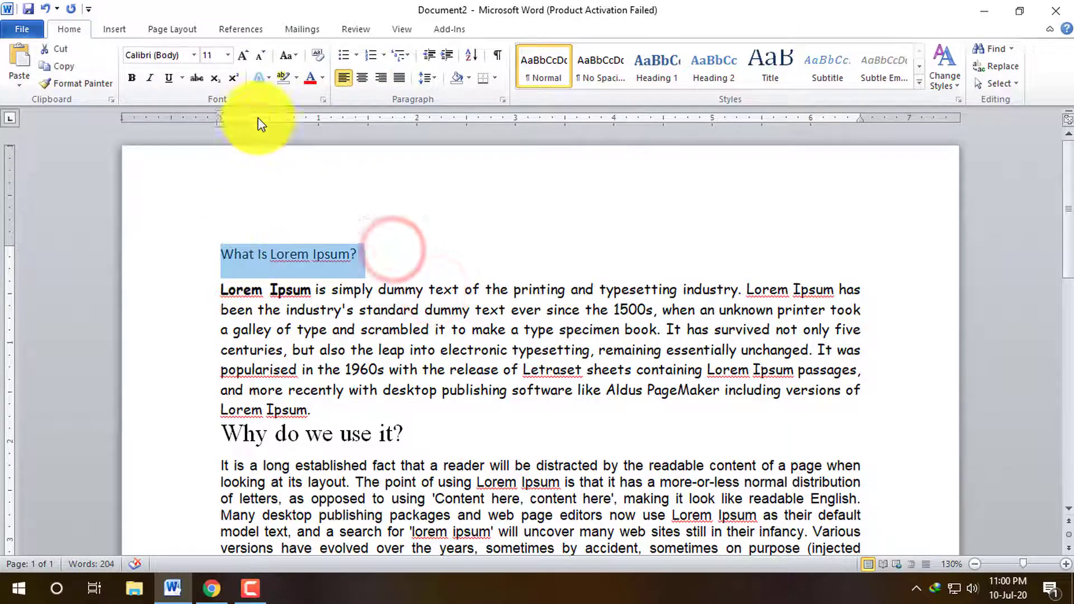
{"action": "left_click", "coordinate": [322, 79]}
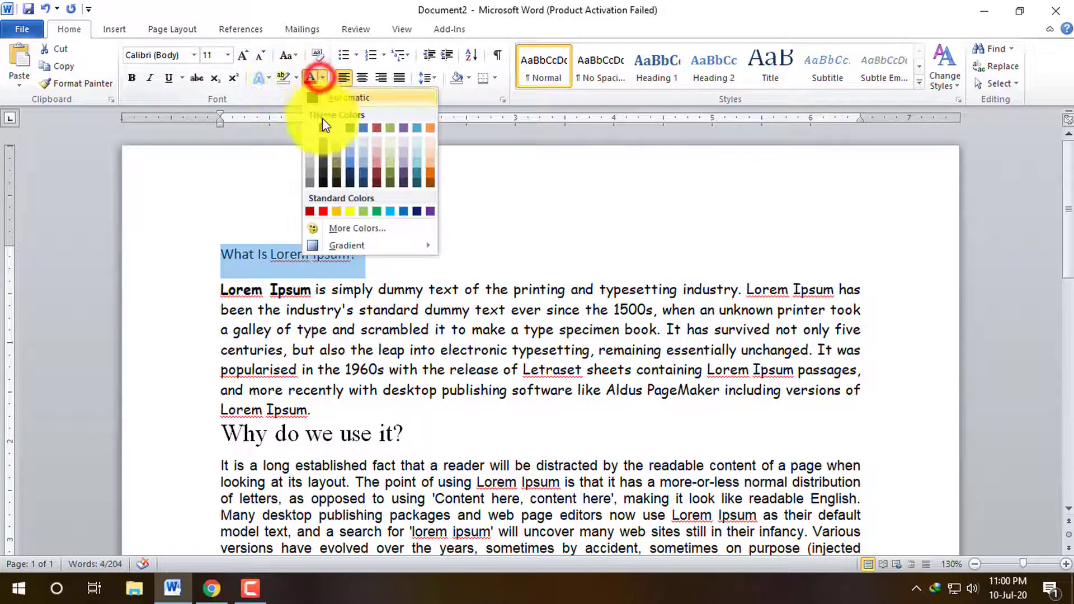
{"action": "left_click", "coordinate": [323, 127]}
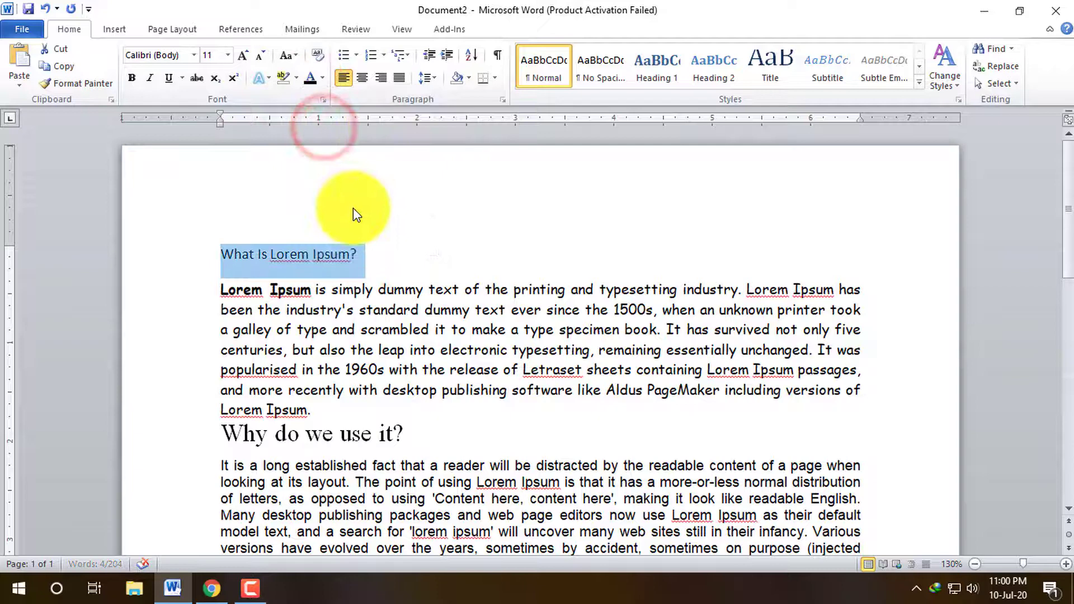
{"action": "left_click", "coordinate": [322, 53]}
{"action": "left_click", "coordinate": [399, 263]}
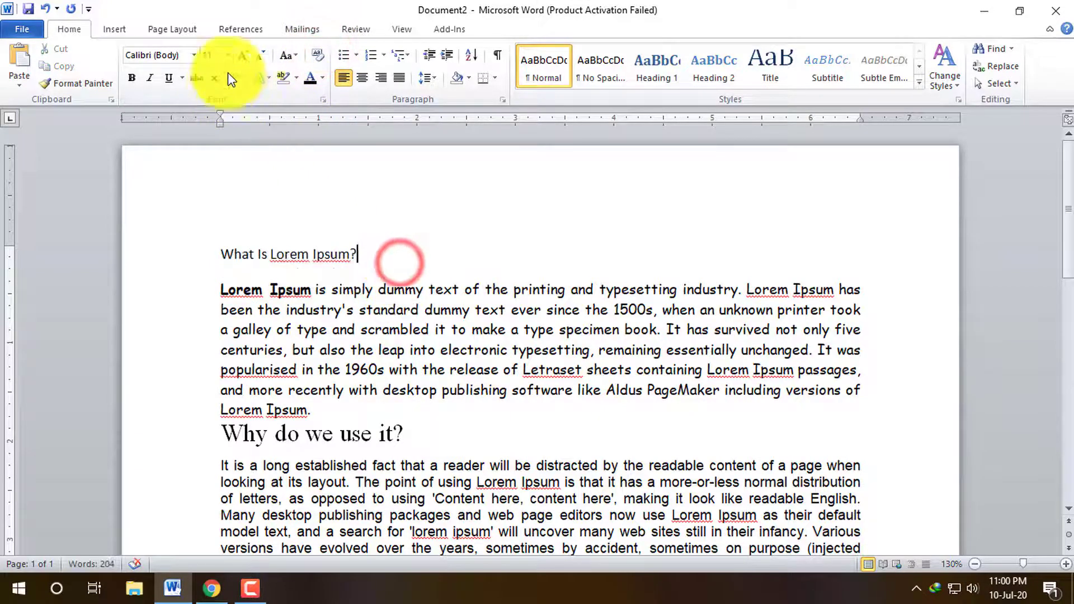
{"action": "left_click", "coordinate": [243, 56]}
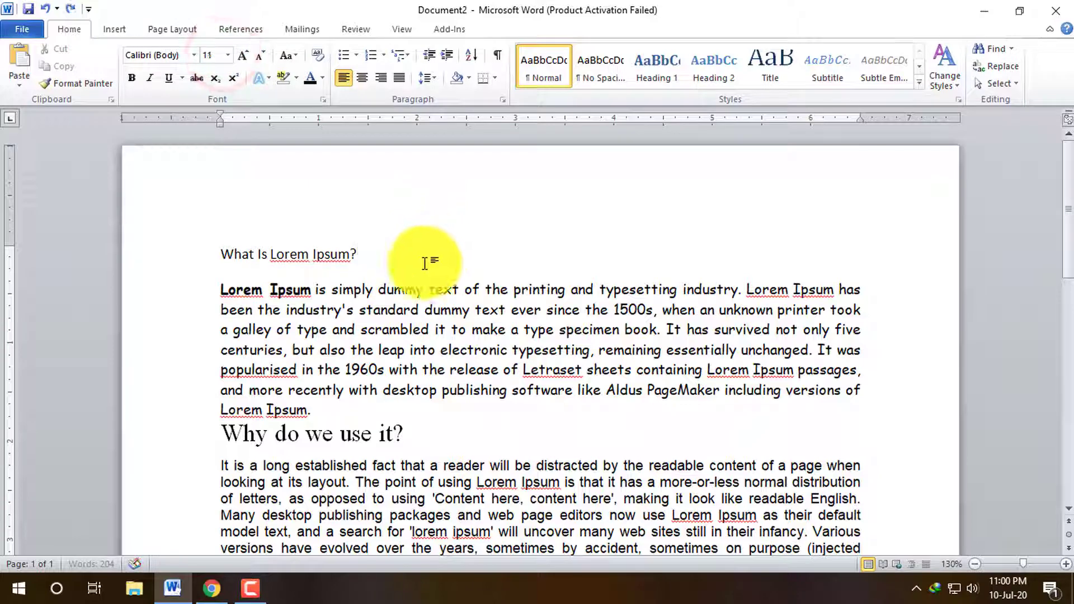
{"action": "triple_click", "coordinate": [407, 266]}
{"action": "key", "text": "ctrl+y"}
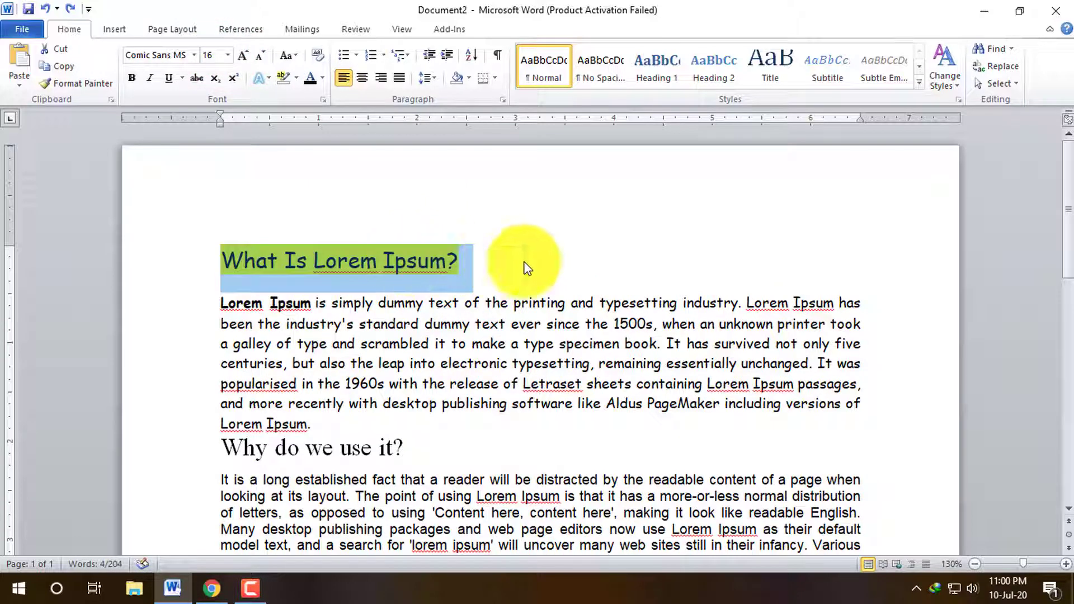
{"action": "left_click", "coordinate": [532, 268]}
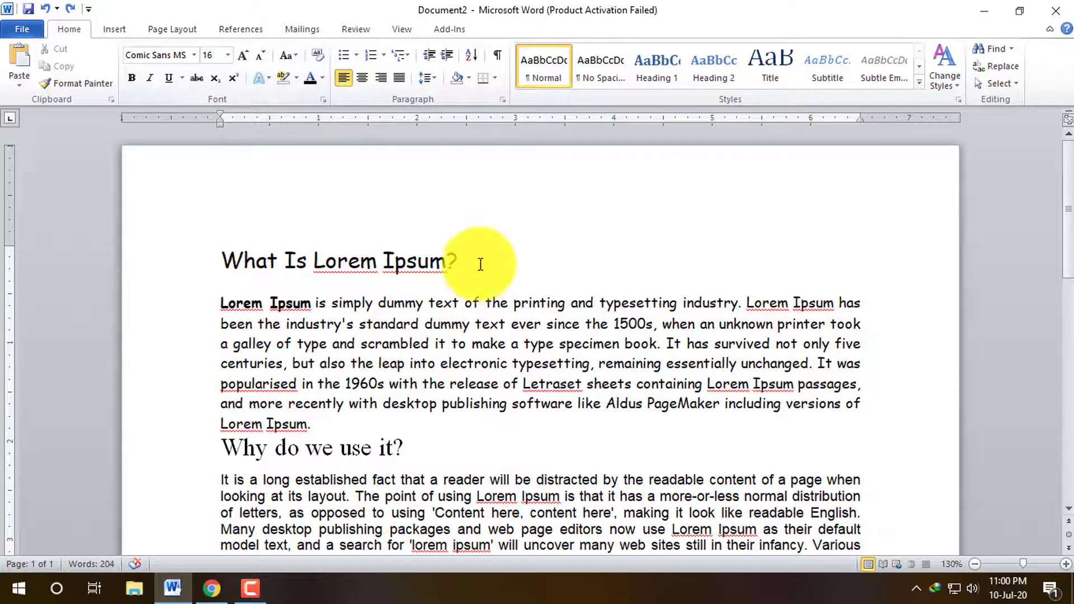
{"action": "left_click_drag", "start_coordinate": [473, 262], "coordinate": [260, 262]}
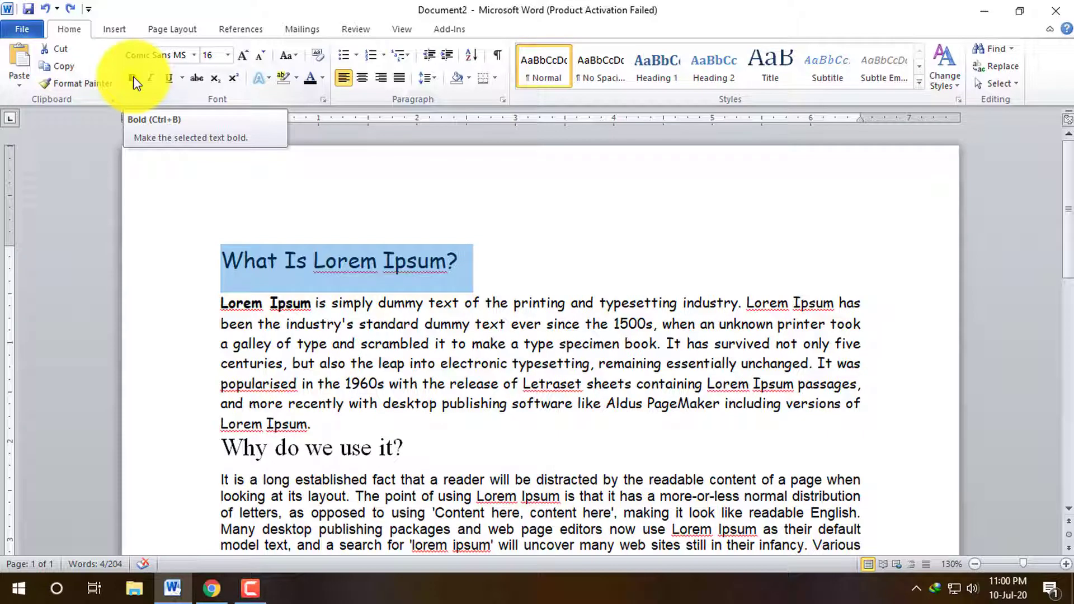
Step: Toggle bold and italic on the heading, leaving it bold, italic and underlined
{"action": "left_click", "coordinate": [133, 77]}
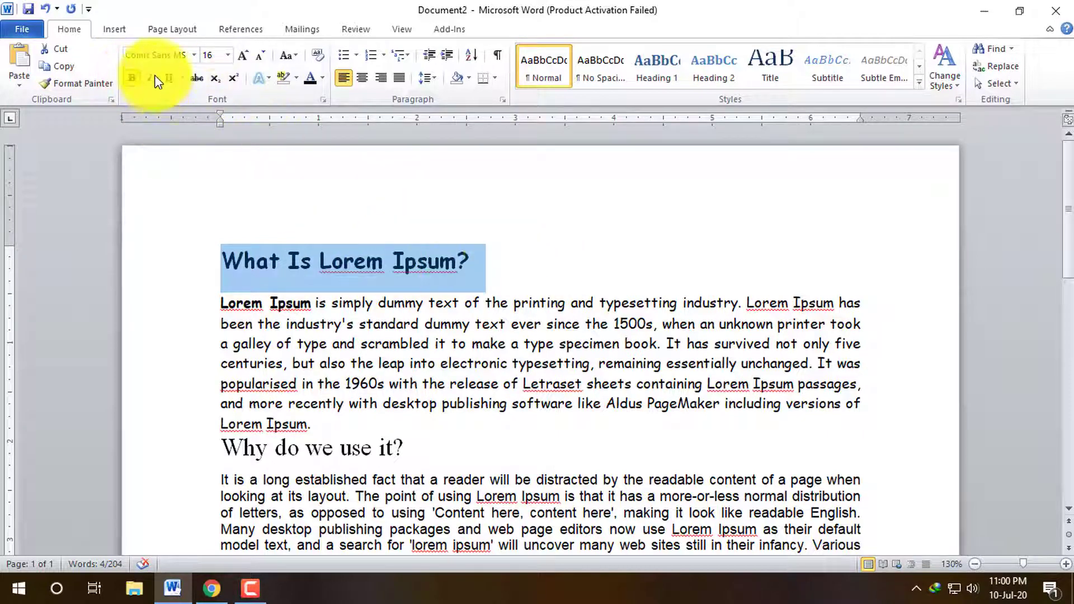
{"action": "left_click", "coordinate": [151, 79]}
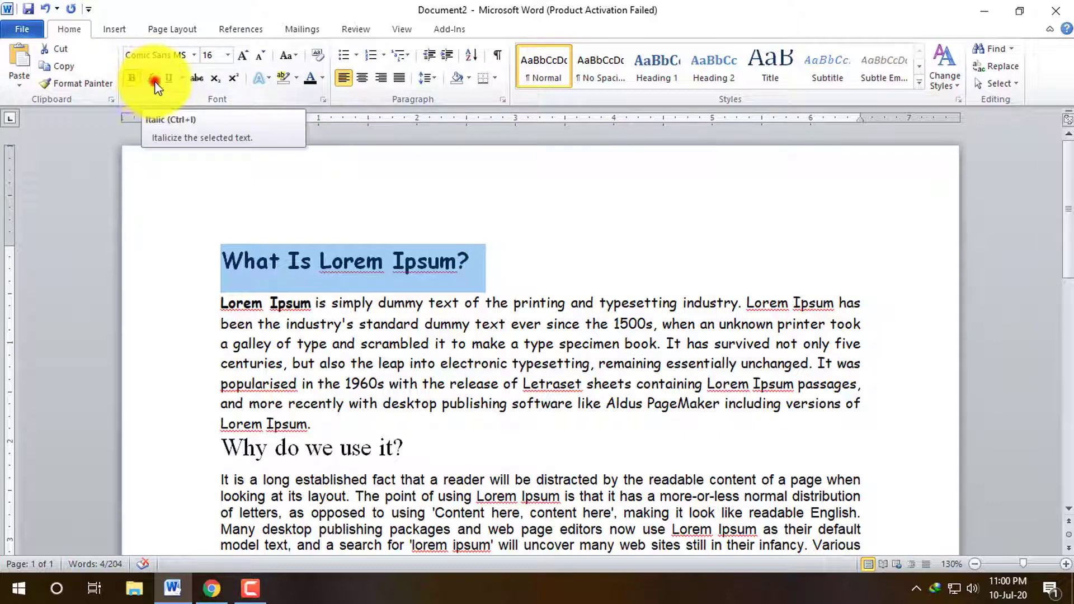
{"action": "left_click", "coordinate": [131, 75]}
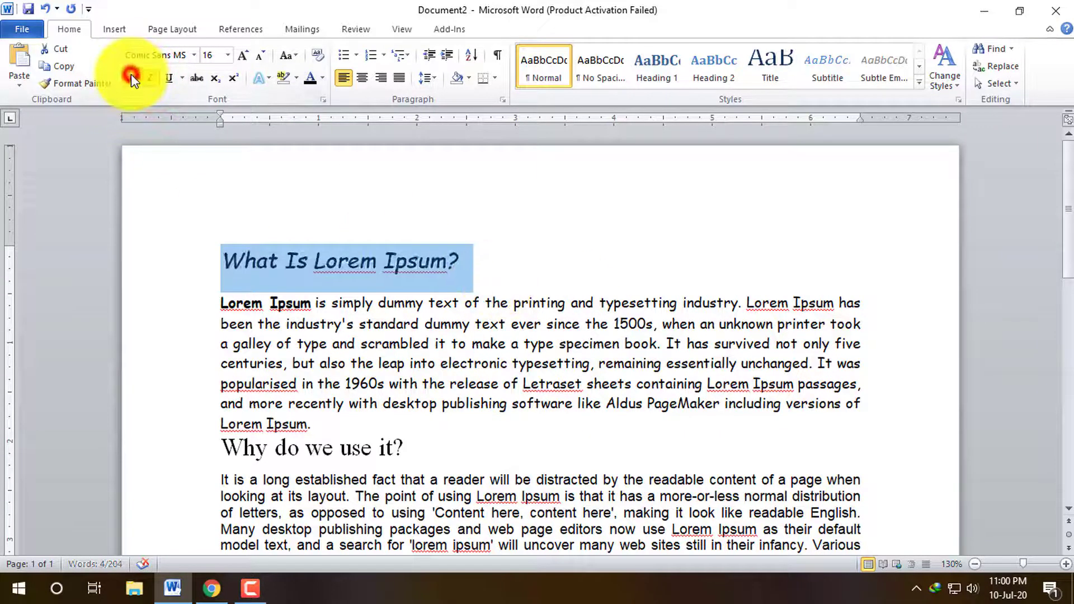
{"action": "left_click", "coordinate": [138, 77]}
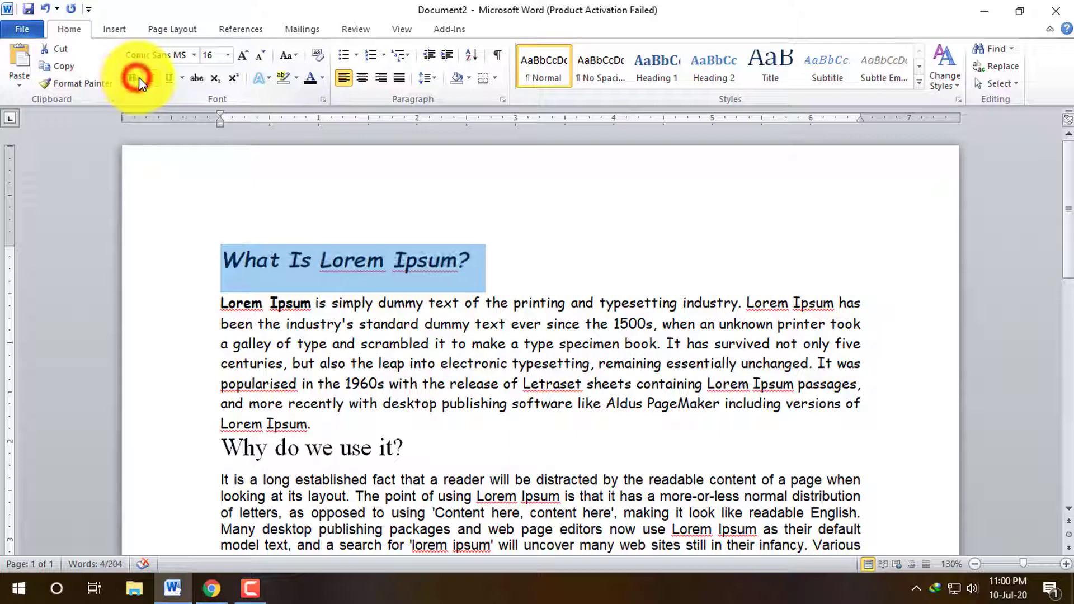
{"action": "left_click", "coordinate": [140, 77]}
{"action": "left_click", "coordinate": [141, 78]}
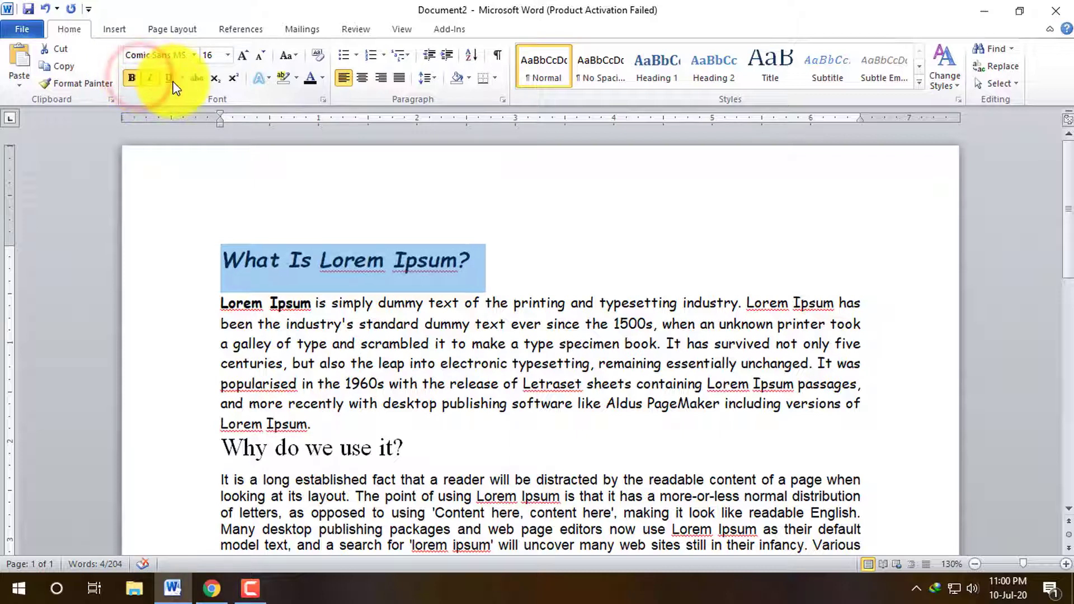
{"action": "left_click", "coordinate": [170, 80]}
{"action": "left_click", "coordinate": [534, 280]}
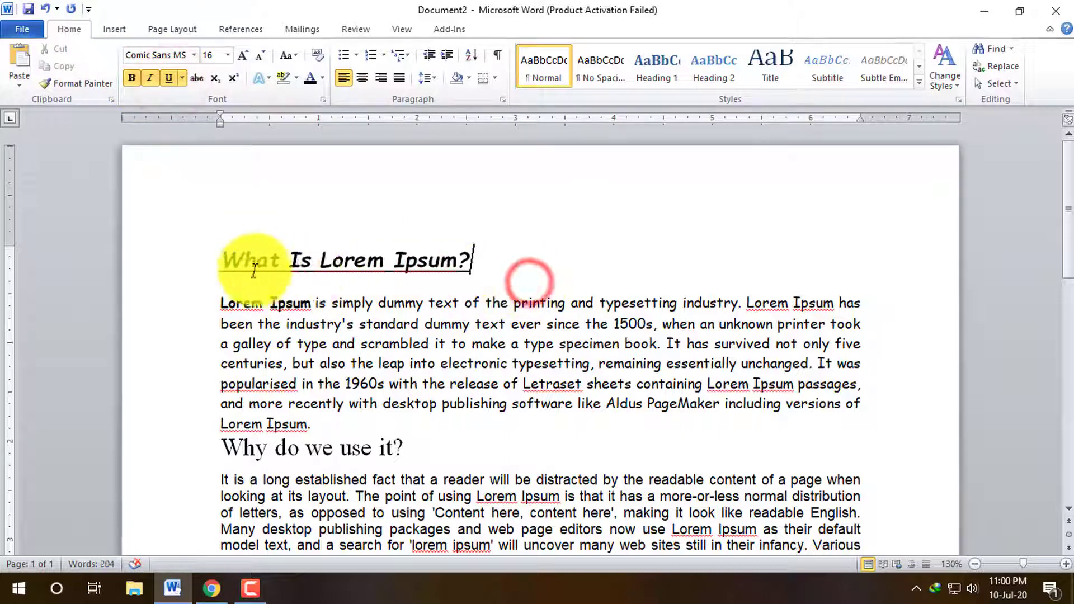
Step: Turn off italic and bold on the 'What Is Lorem Ipsum?' heading
{"action": "left_click_drag", "start_coordinate": [526, 254], "coordinate": [240, 257]}
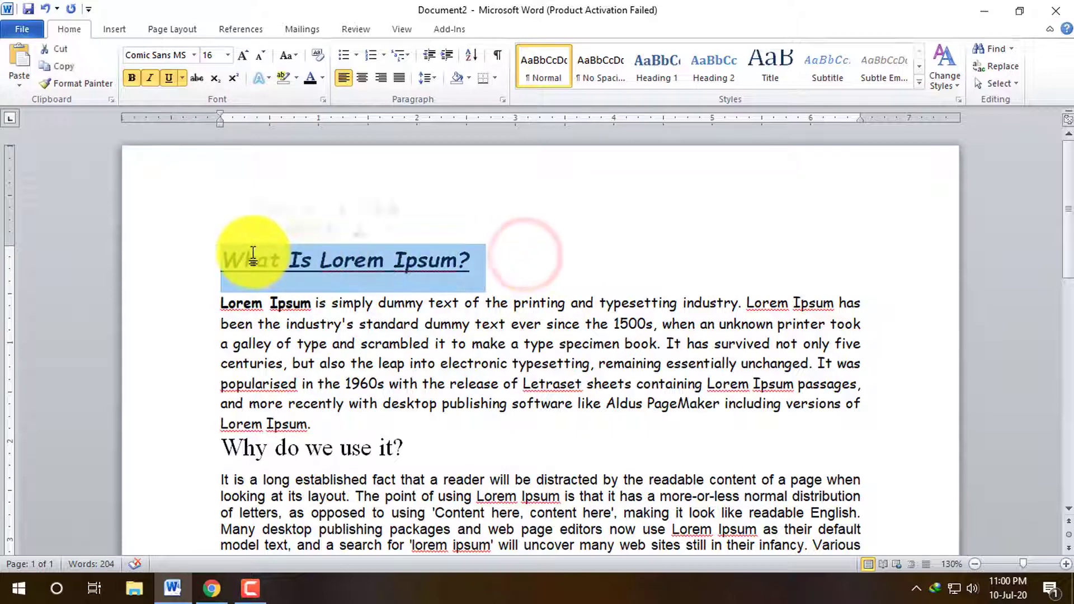
{"action": "left_click", "coordinate": [150, 79]}
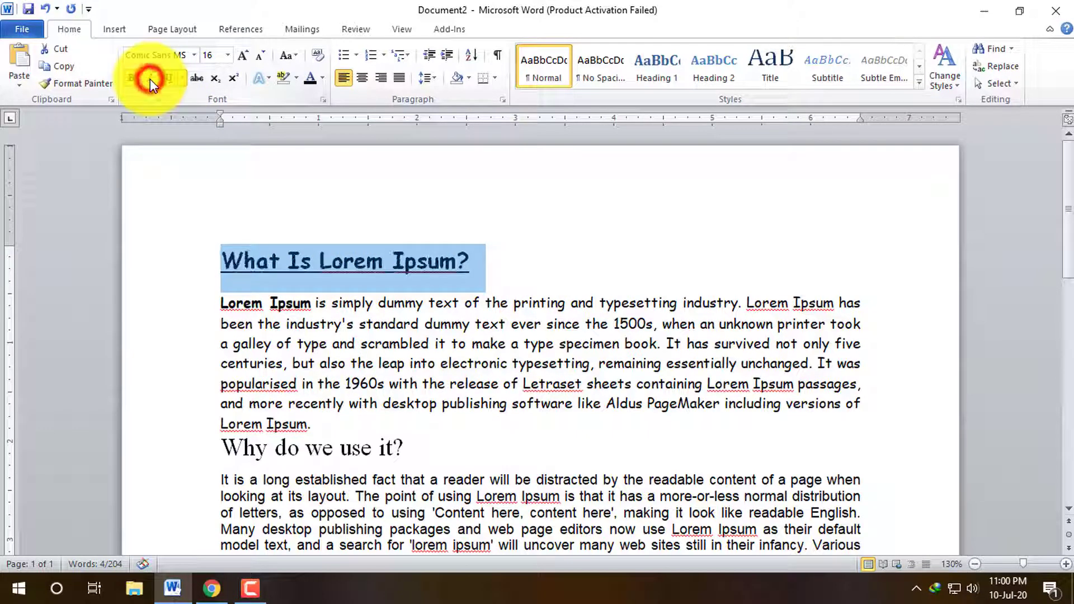
{"action": "left_click", "coordinate": [133, 79]}
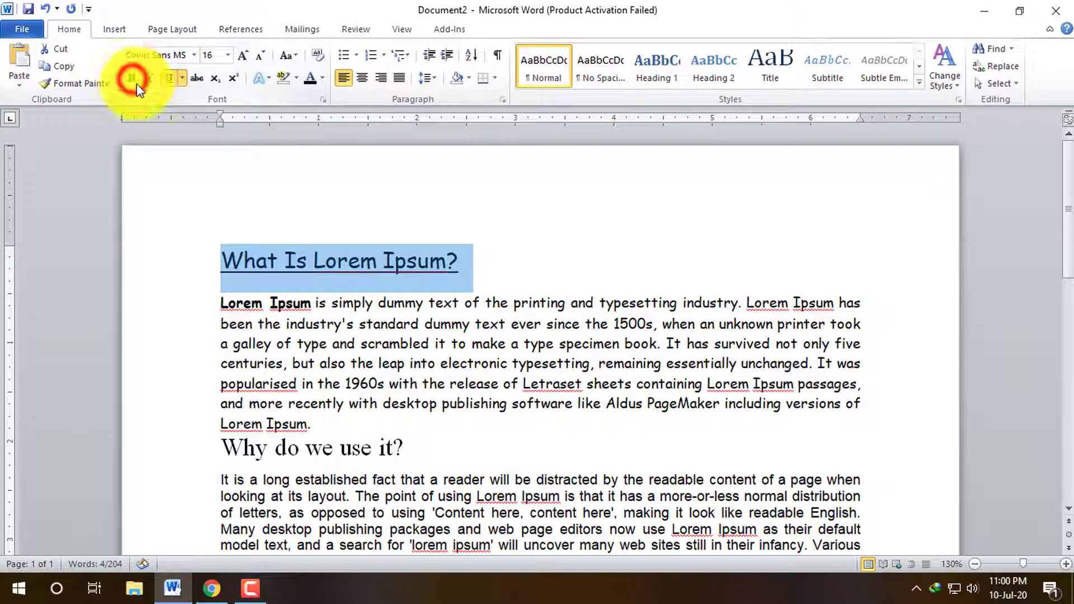
{"action": "left_click", "coordinate": [516, 264]}
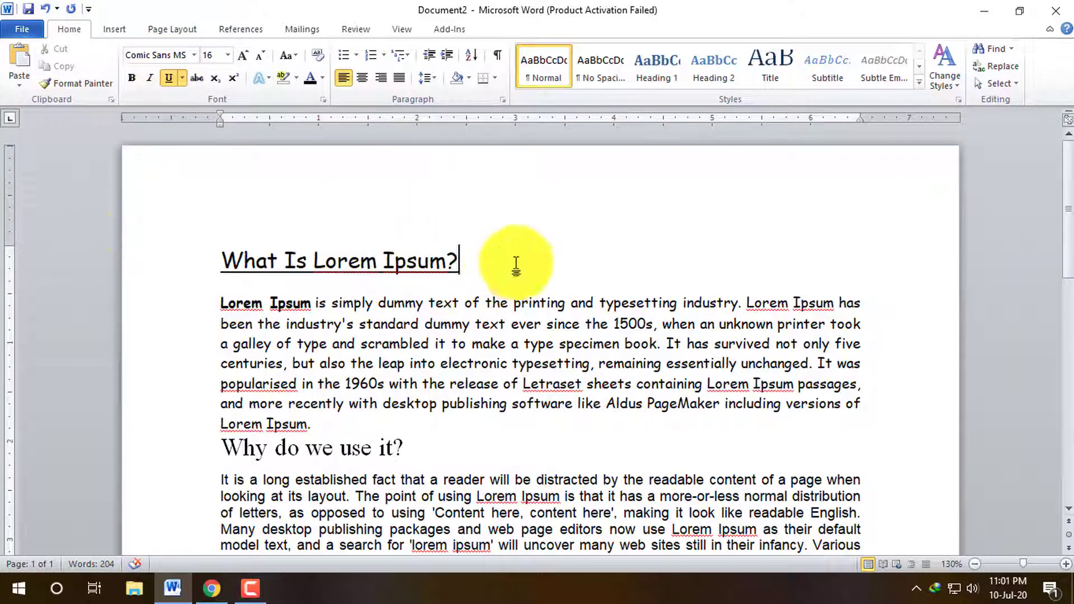
{"action": "left_click_drag", "start_coordinate": [227, 262], "coordinate": [307, 263]}
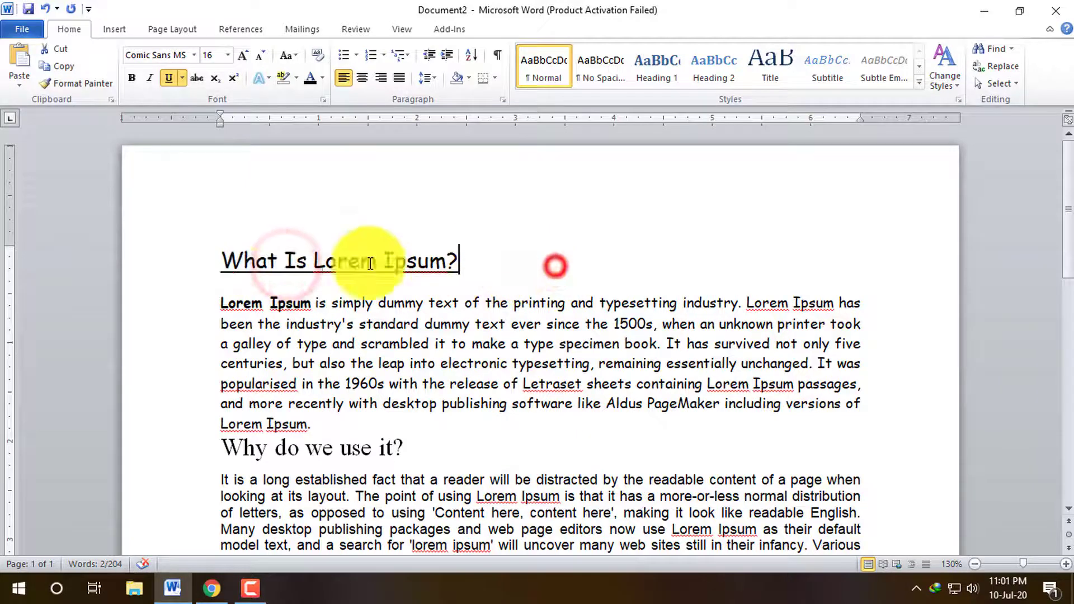
{"action": "left_click_drag", "start_coordinate": [554, 263], "coordinate": [235, 260]}
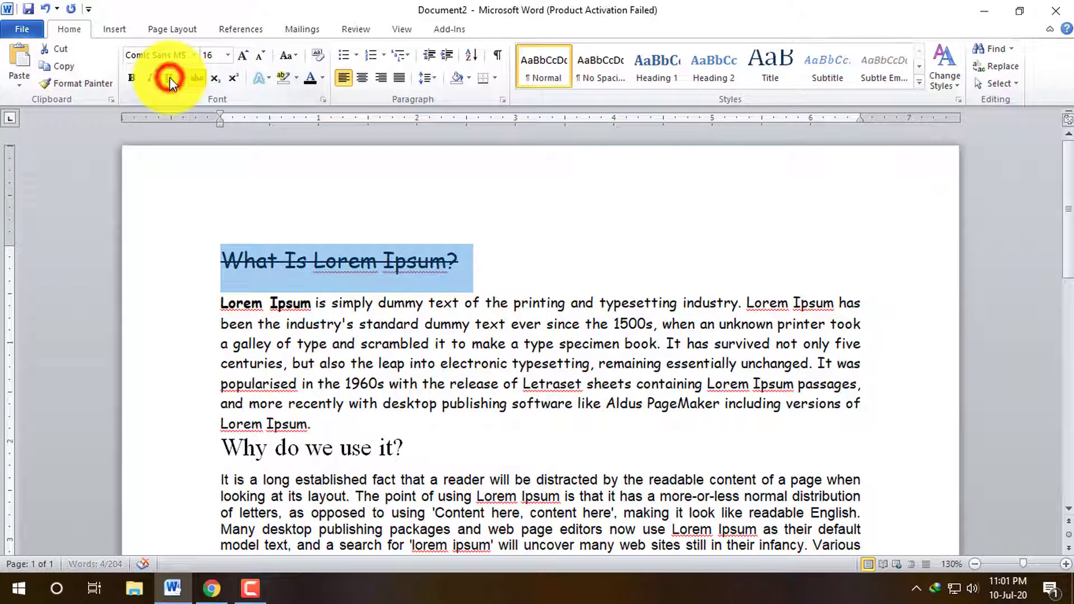
Step: Remove the strikethrough from the heading so it shows as plain Comic Sans text
{"action": "left_click", "coordinate": [521, 273]}
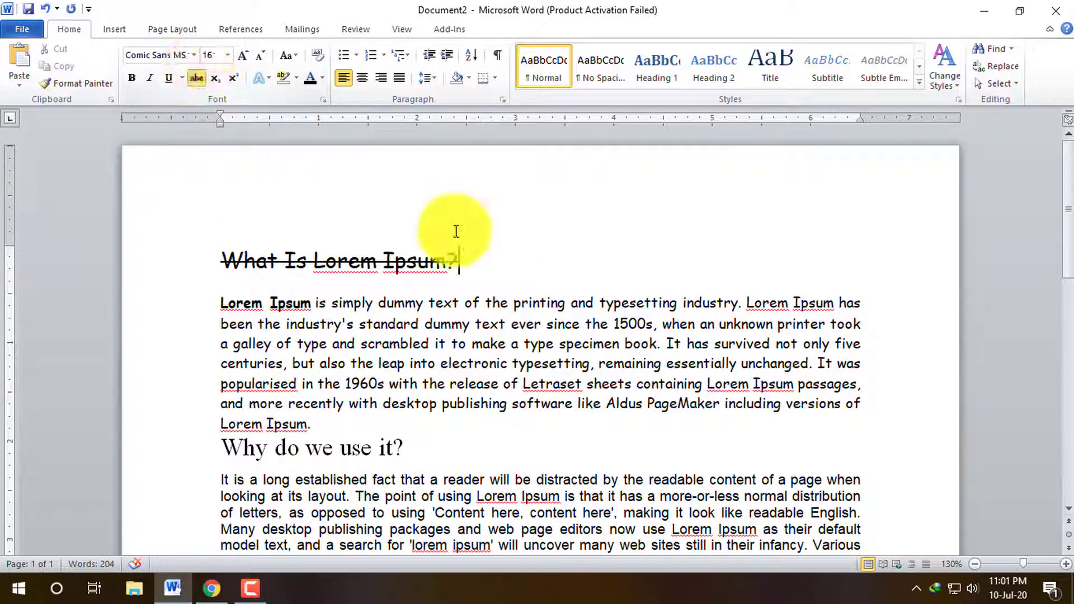
{"action": "left_click_drag", "start_coordinate": [492, 260], "coordinate": [232, 260]}
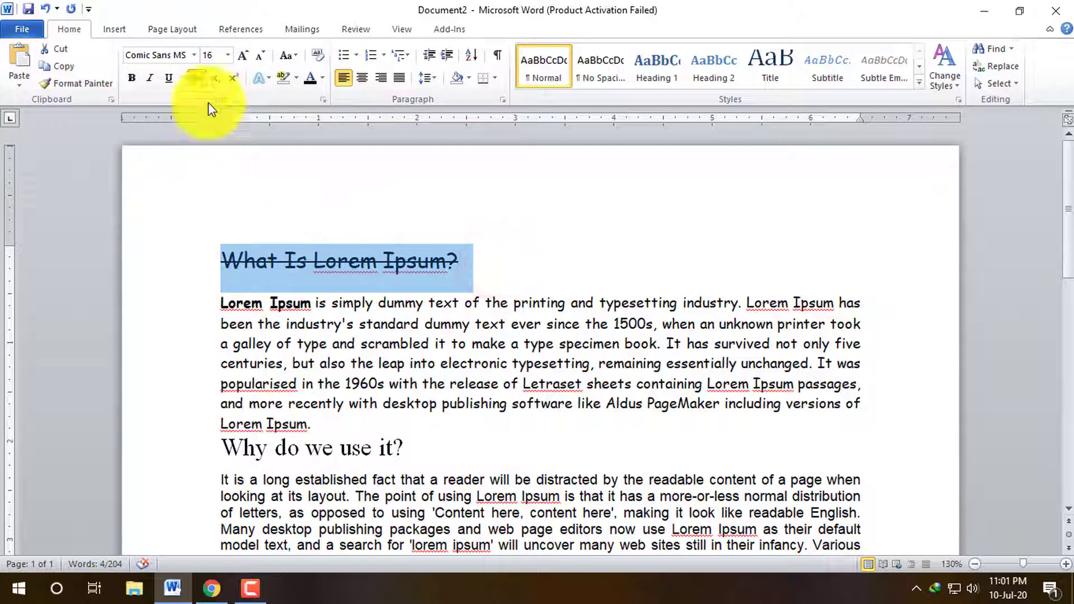
{"action": "left_click", "coordinate": [203, 80]}
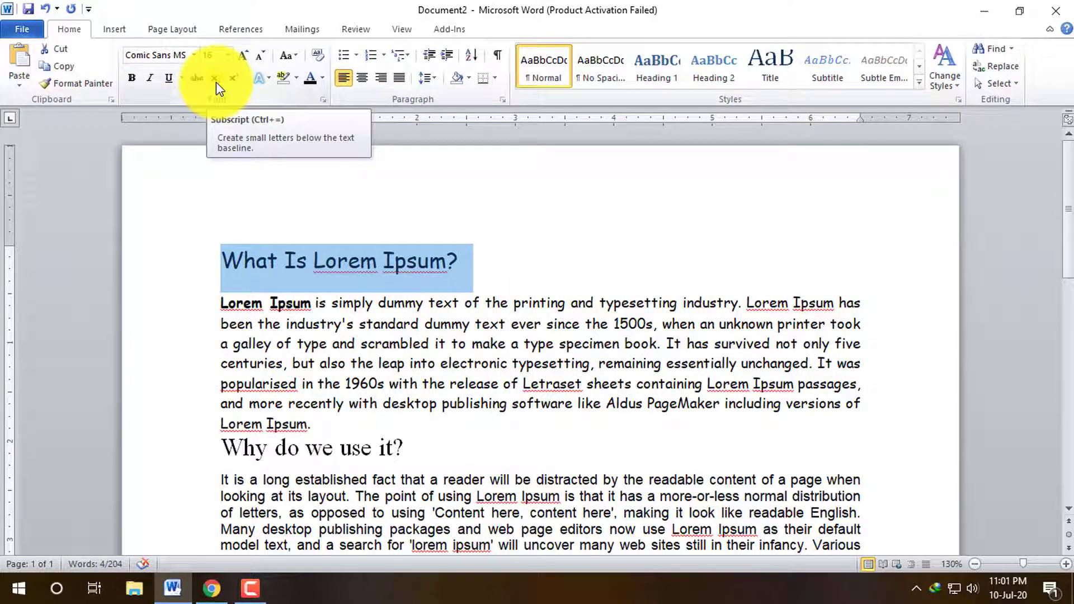
Step: Toggle Subscript and Superscript on the 'What Is Lorem Ipsum?' heading repeatedly, leaving it superscript
{"action": "left_click", "coordinate": [216, 82]}
{"action": "left_click", "coordinate": [216, 82]}
{"action": "left_click", "coordinate": [216, 82]}
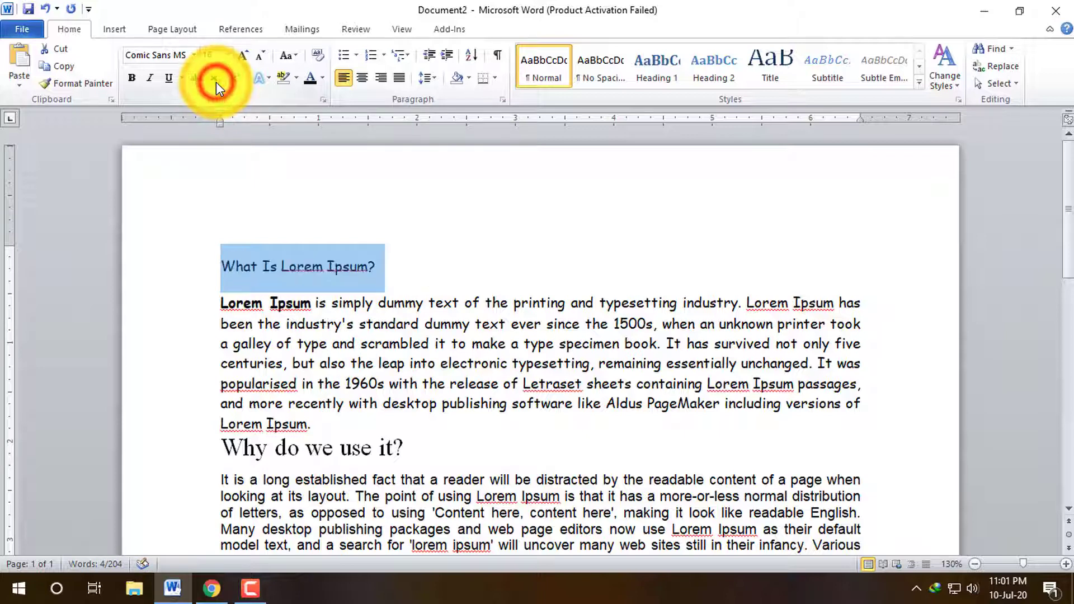
{"action": "left_click", "coordinate": [216, 81]}
{"action": "left_click", "coordinate": [228, 81]}
{"action": "left_click", "coordinate": [228, 81]}
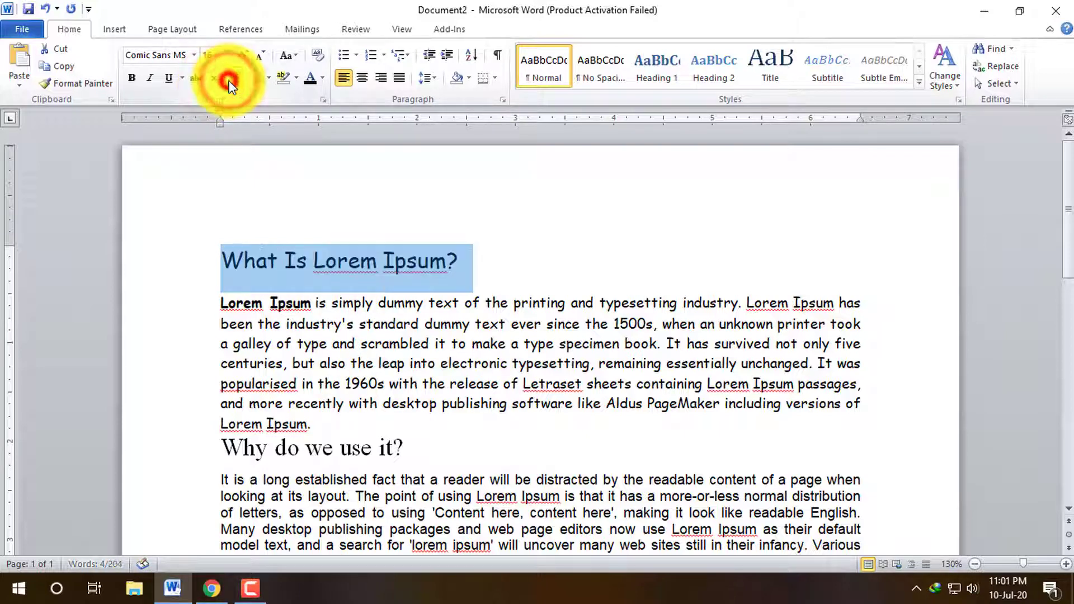
{"action": "left_click", "coordinate": [229, 81]}
{"action": "left_click", "coordinate": [231, 82]}
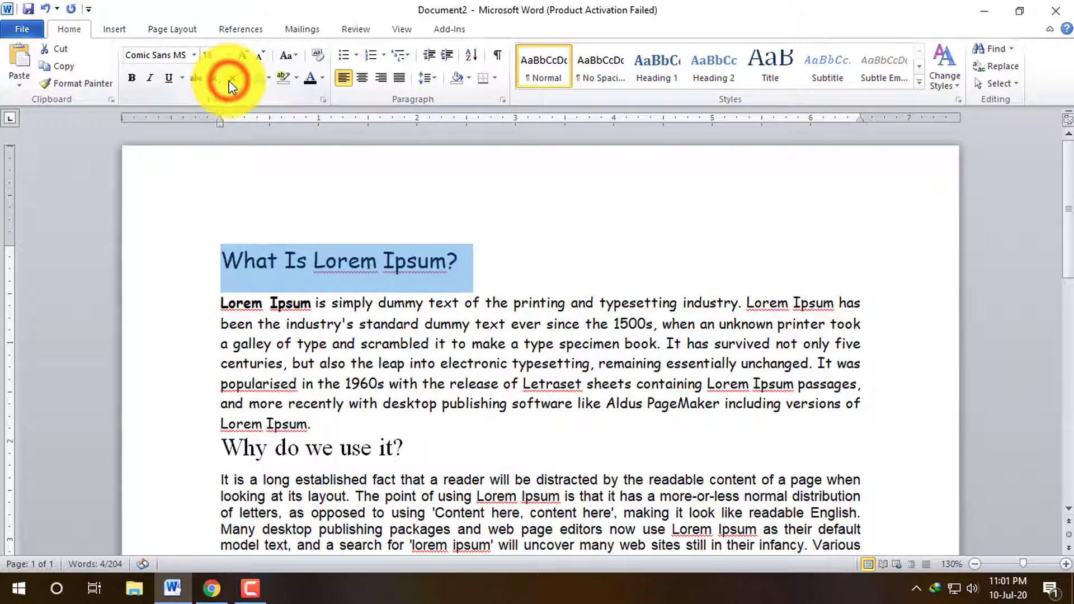
{"action": "left_click", "coordinate": [228, 77]}
{"action": "left_click", "coordinate": [227, 77]}
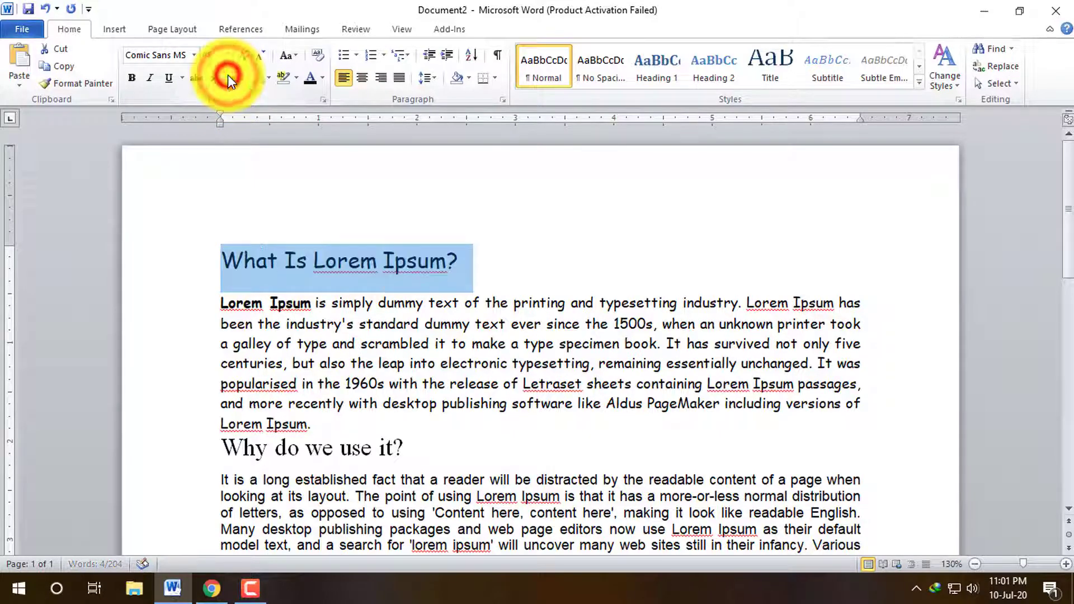
{"action": "left_click", "coordinate": [227, 77]}
{"action": "left_click", "coordinate": [227, 77]}
{"action": "left_click", "coordinate": [227, 75]}
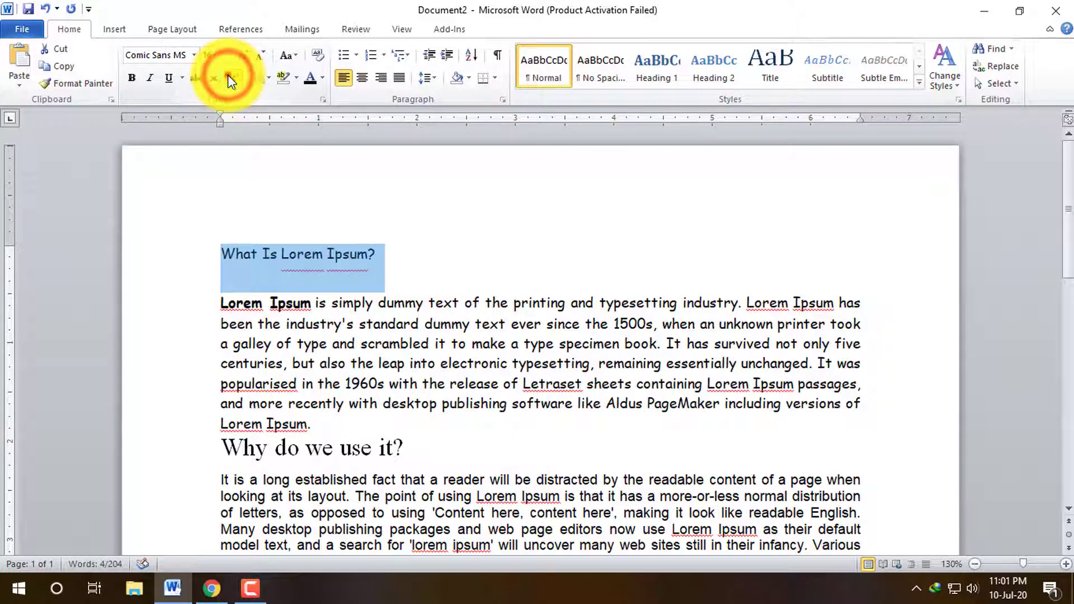
{"action": "left_click", "coordinate": [227, 75]}
{"action": "left_click", "coordinate": [227, 75]}
{"action": "left_click", "coordinate": [418, 264]}
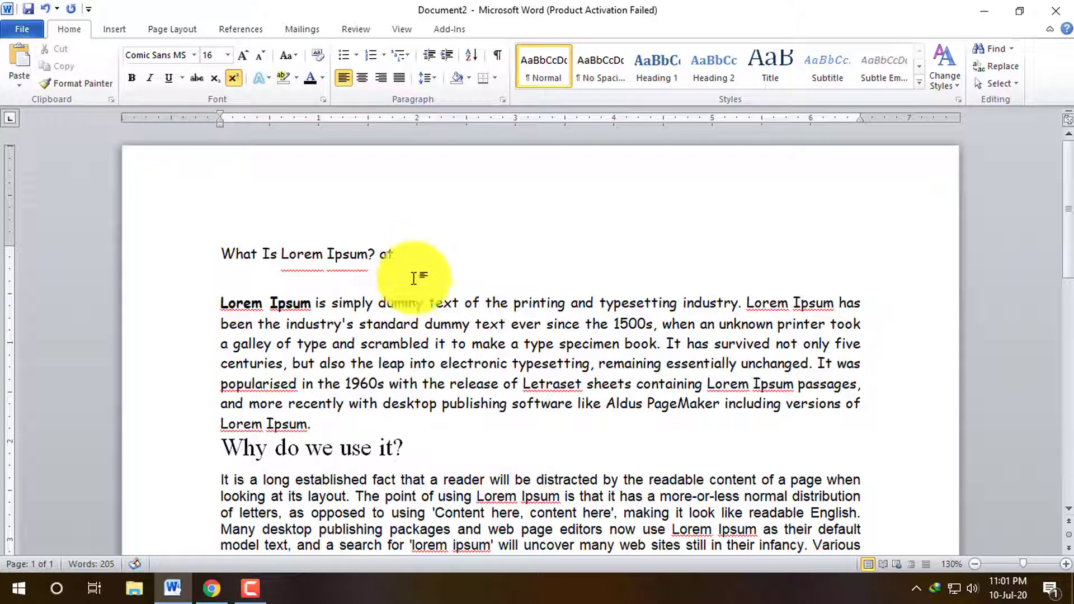
Step: Apply subscript, then superscript, to the trailing letter typed after the heading
{"action": "left_click", "coordinate": [394, 252]}
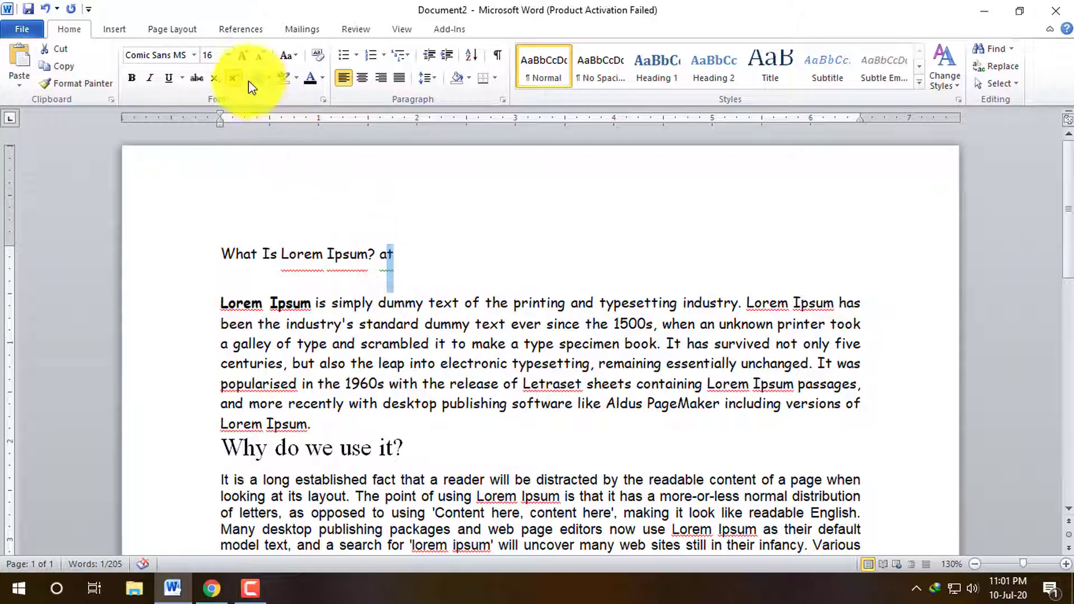
{"action": "left_click", "coordinate": [235, 75]}
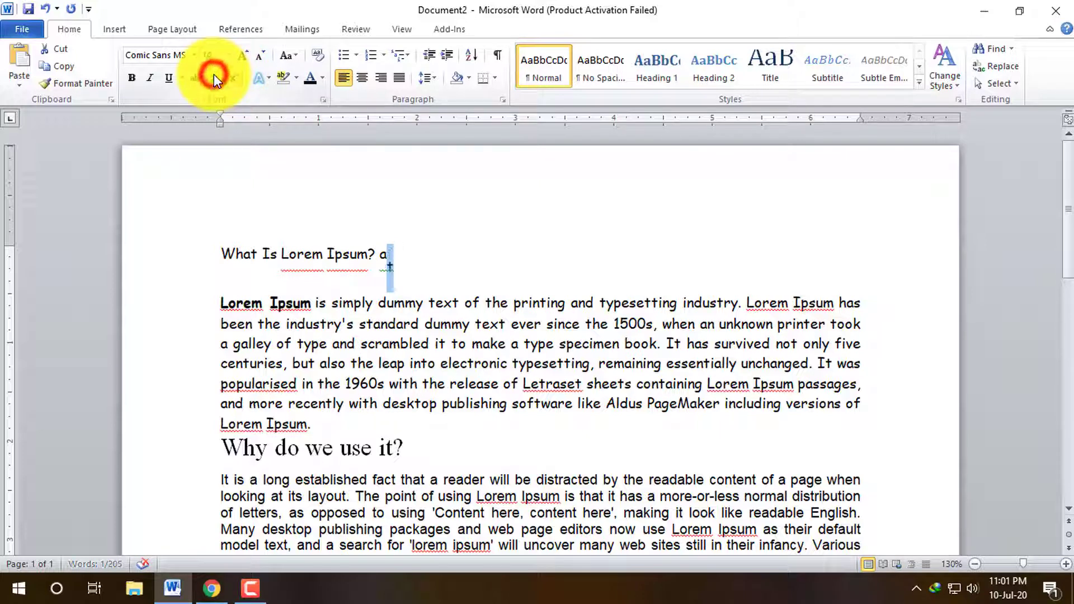
{"action": "left_click", "coordinate": [213, 77]}
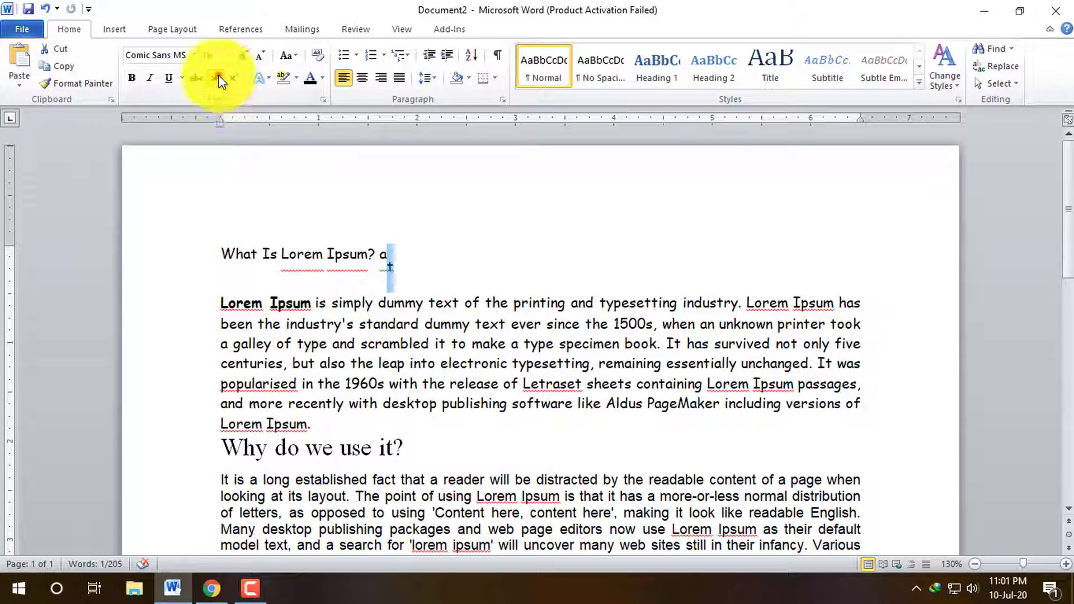
{"action": "left_click", "coordinate": [236, 78]}
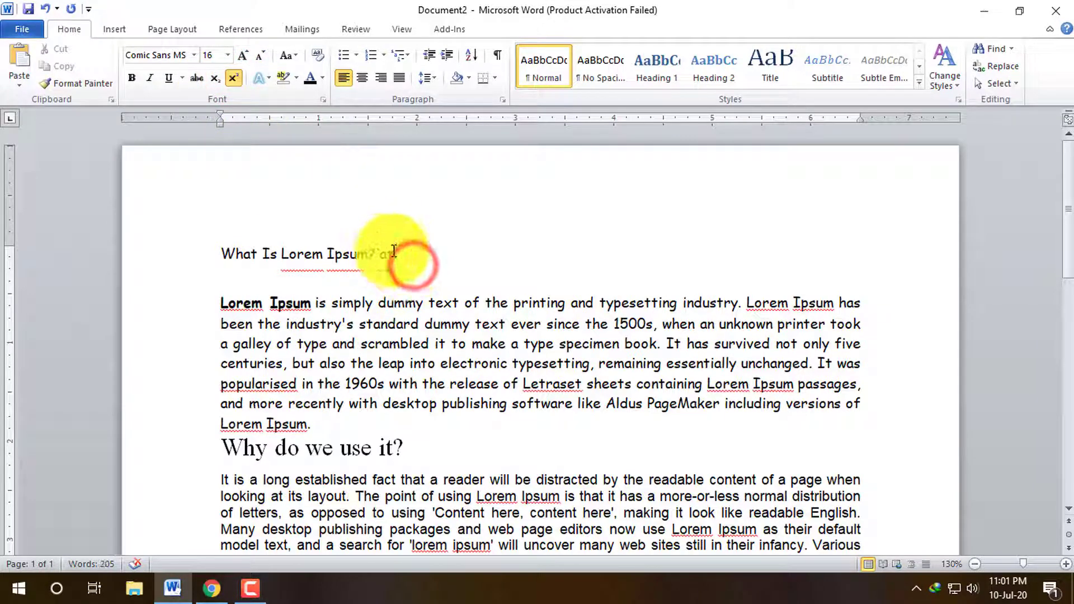
Step: Make the trailing 'a' subscript, then set superscript for new text after the heading
{"action": "left_click", "coordinate": [384, 254]}
{"action": "left_click_drag", "start_coordinate": [385, 253], "coordinate": [378, 254]}
{"action": "left_click", "coordinate": [214, 78]}
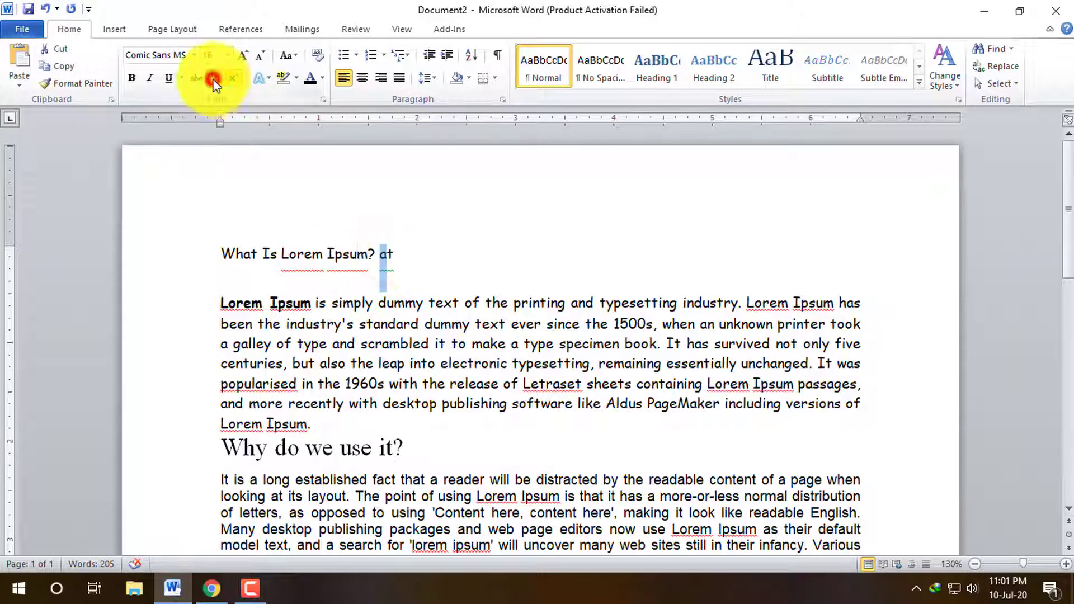
{"action": "left_click", "coordinate": [411, 259]}
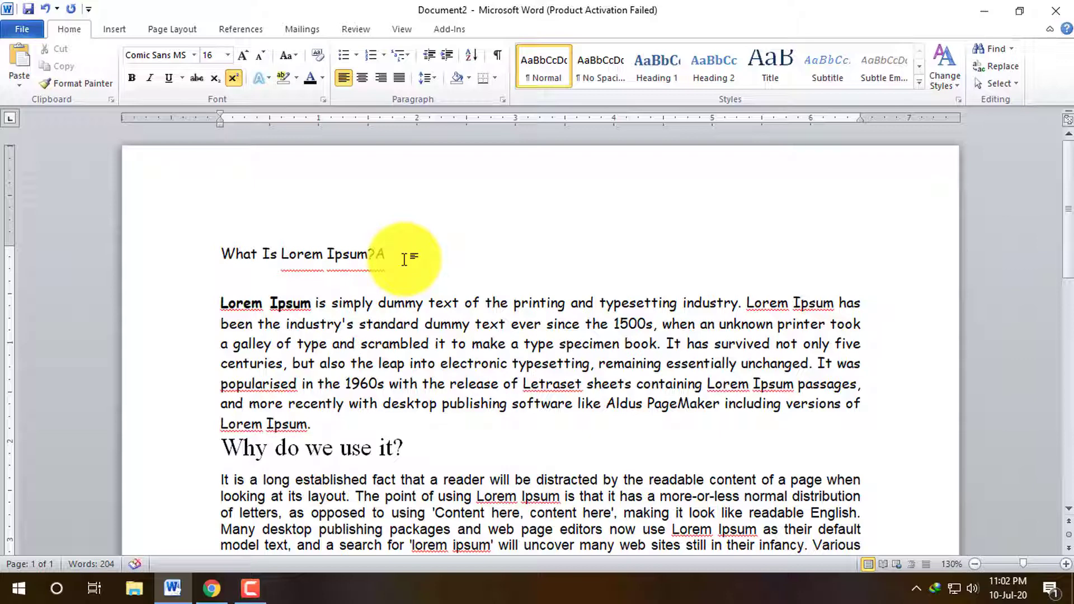
Step: Type a 2 after the heading, make it superscript, and make the following A subscript
{"action": "type", "text": "2"}
{"action": "left_click_drag", "start_coordinate": [397, 253], "coordinate": [384, 252]}
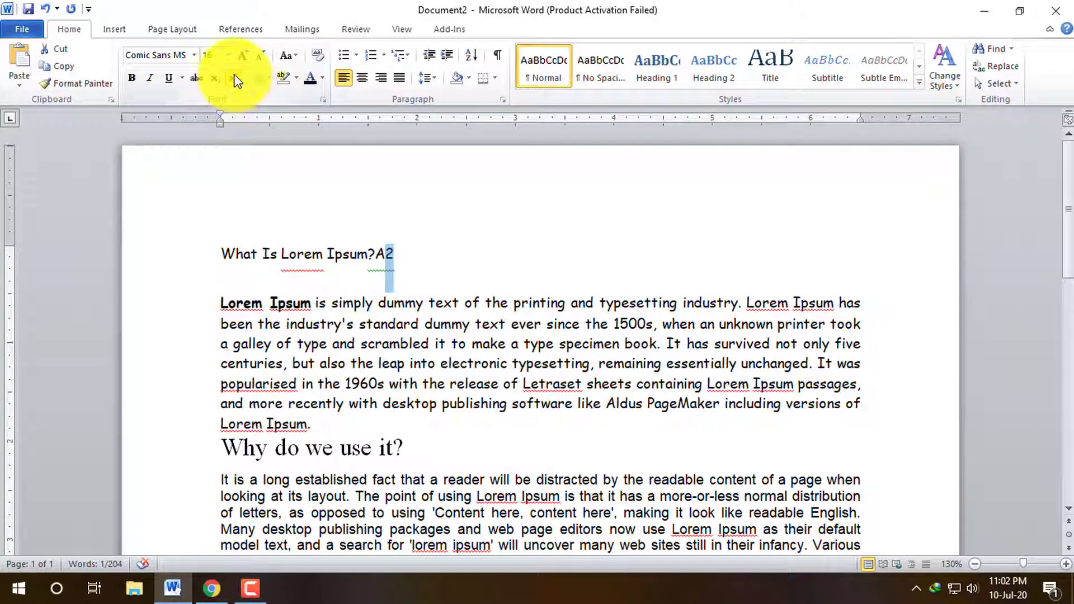
{"action": "left_click", "coordinate": [216, 79]}
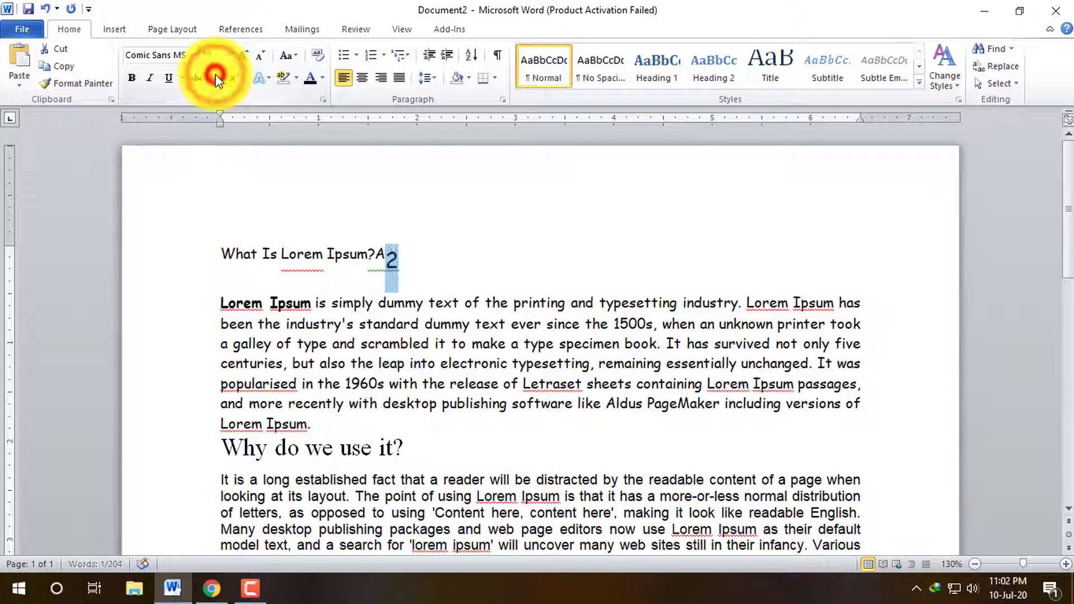
{"action": "left_click", "coordinate": [216, 79]}
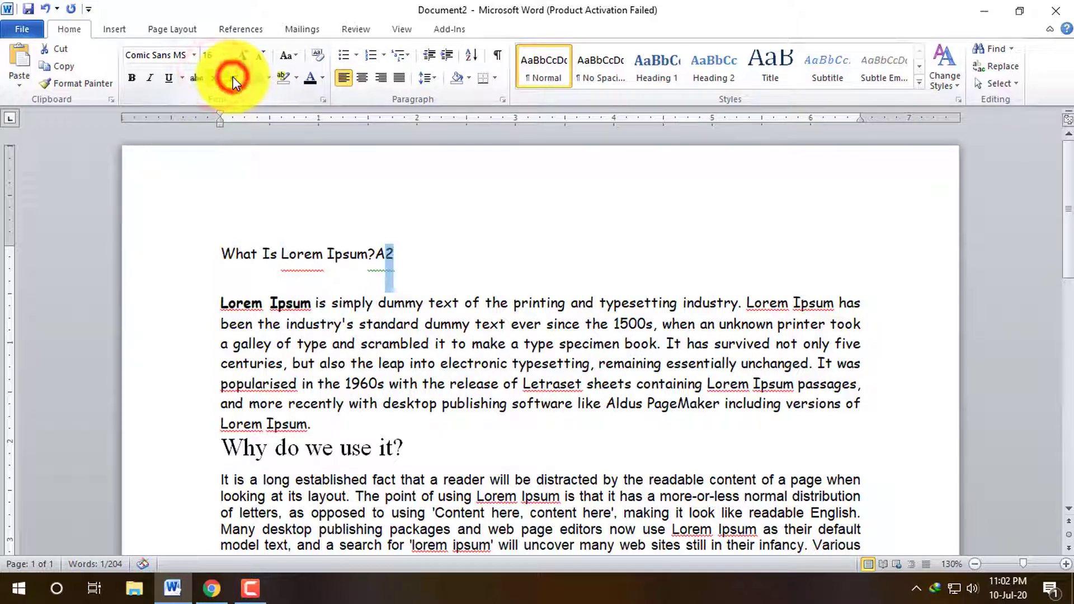
{"action": "left_click", "coordinate": [233, 76]}
{"action": "left_click", "coordinate": [233, 76]}
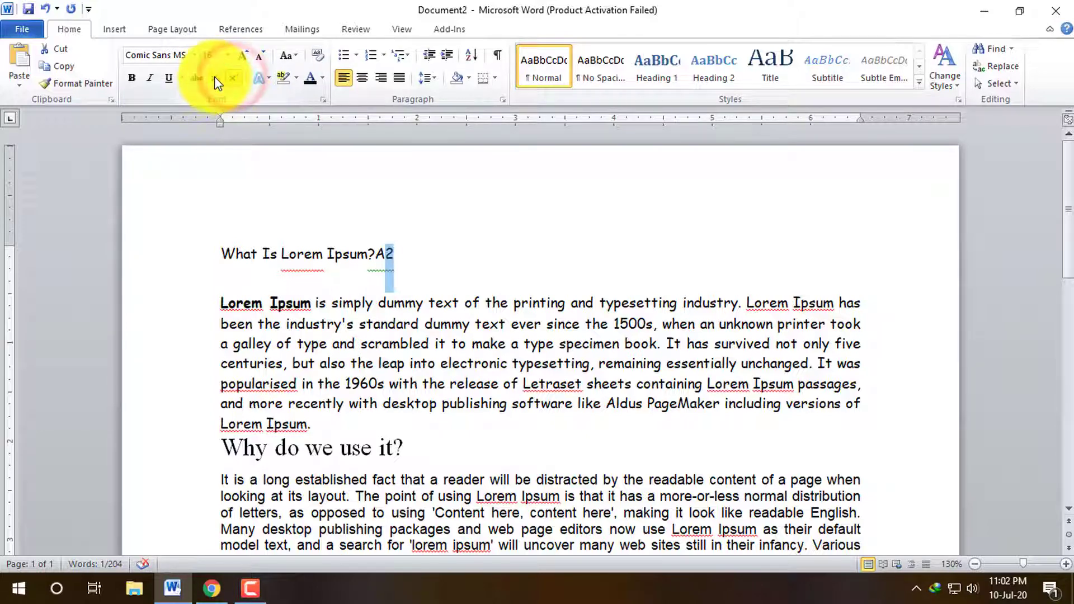
{"action": "left_click", "coordinate": [214, 78]}
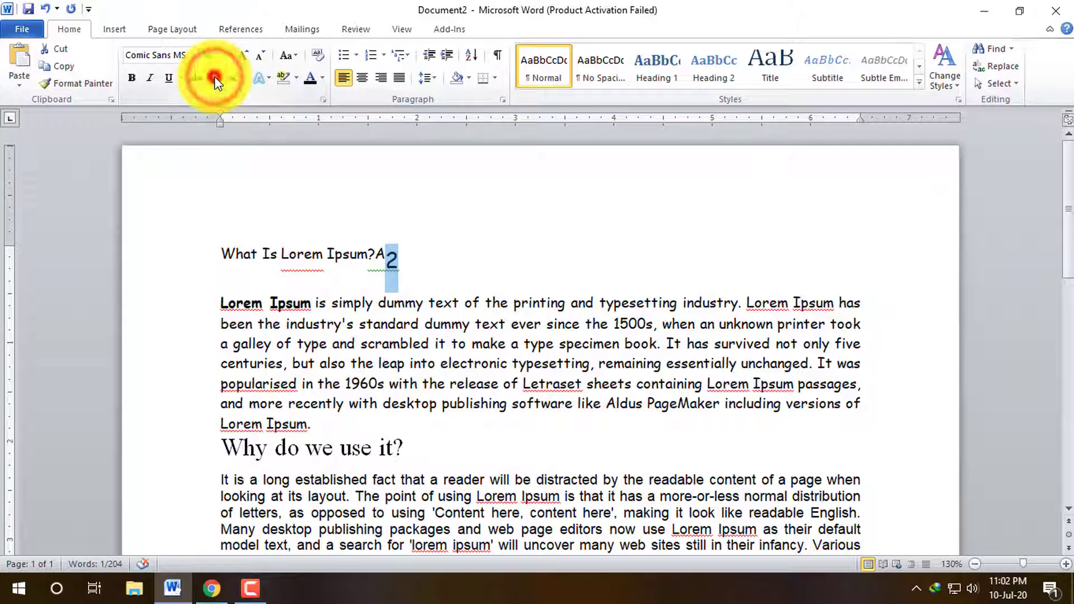
{"action": "left_click", "coordinate": [213, 77]}
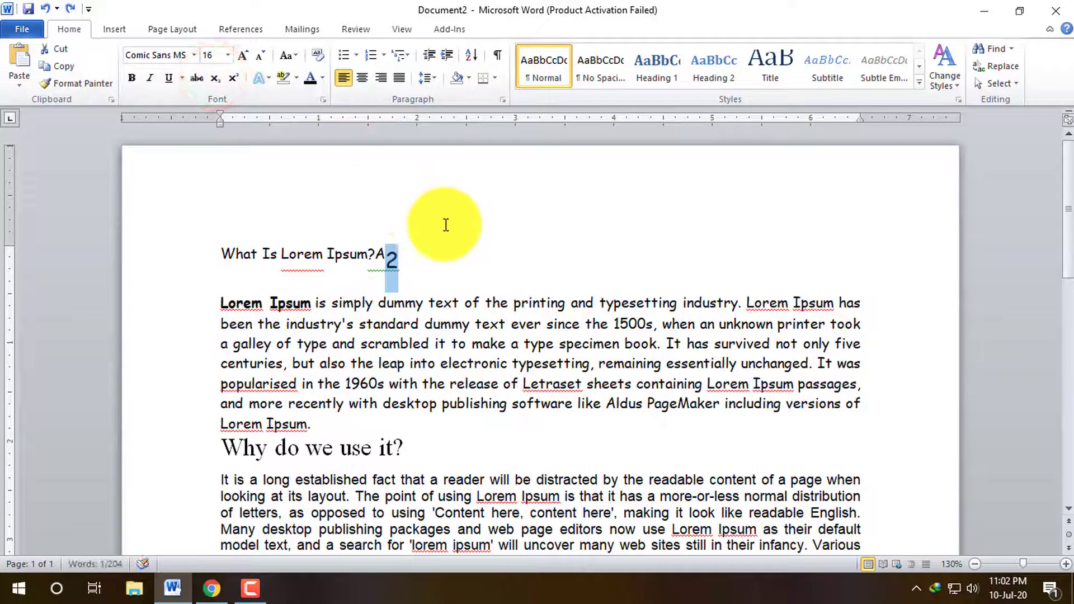
{"action": "left_click", "coordinate": [234, 77]}
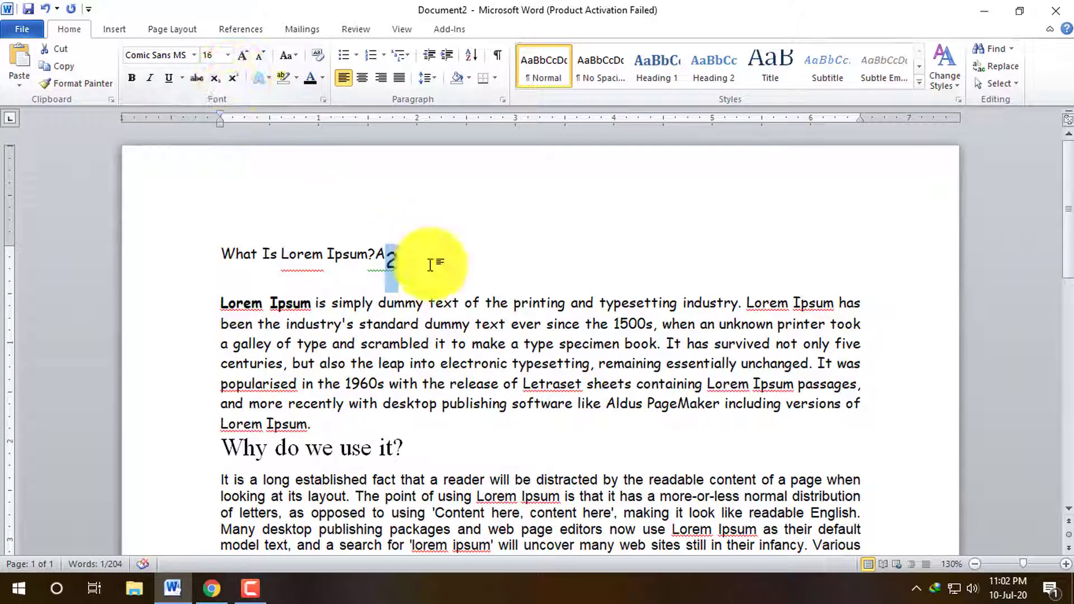
{"action": "left_click_drag", "start_coordinate": [382, 252], "coordinate": [374, 254]}
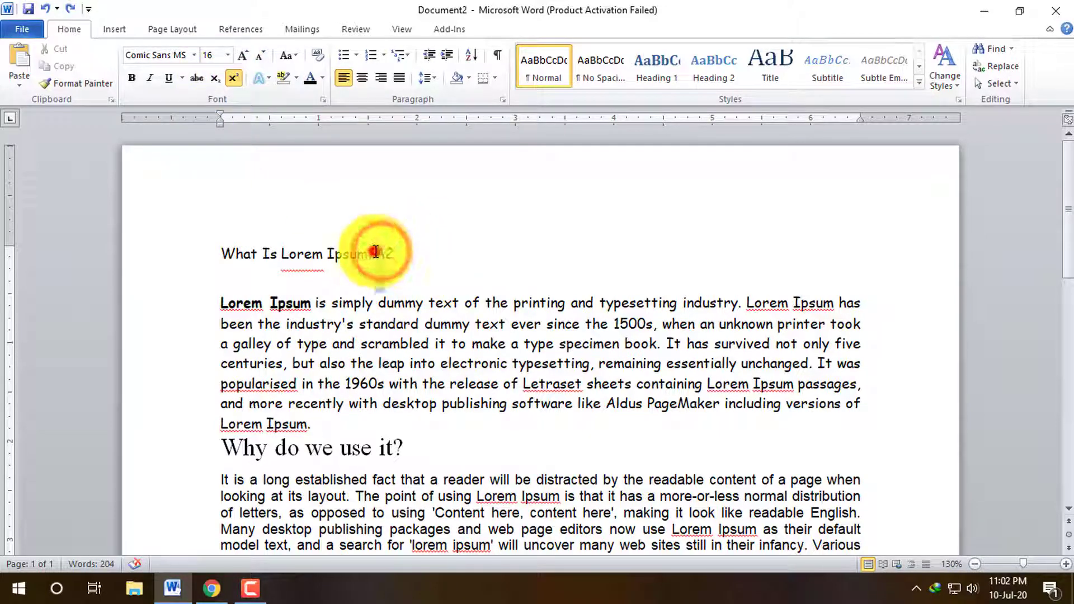
{"action": "left_click", "coordinate": [214, 77]}
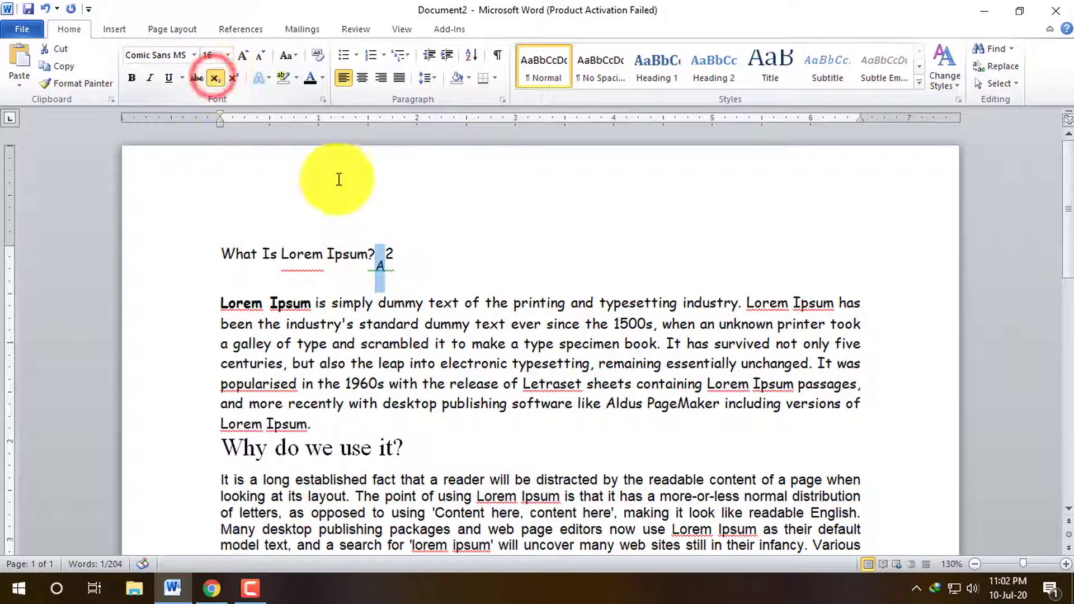
Step: Delete the superscript 2 and subscript A so the heading ends at its question mark
{"action": "left_click", "coordinate": [406, 240]}
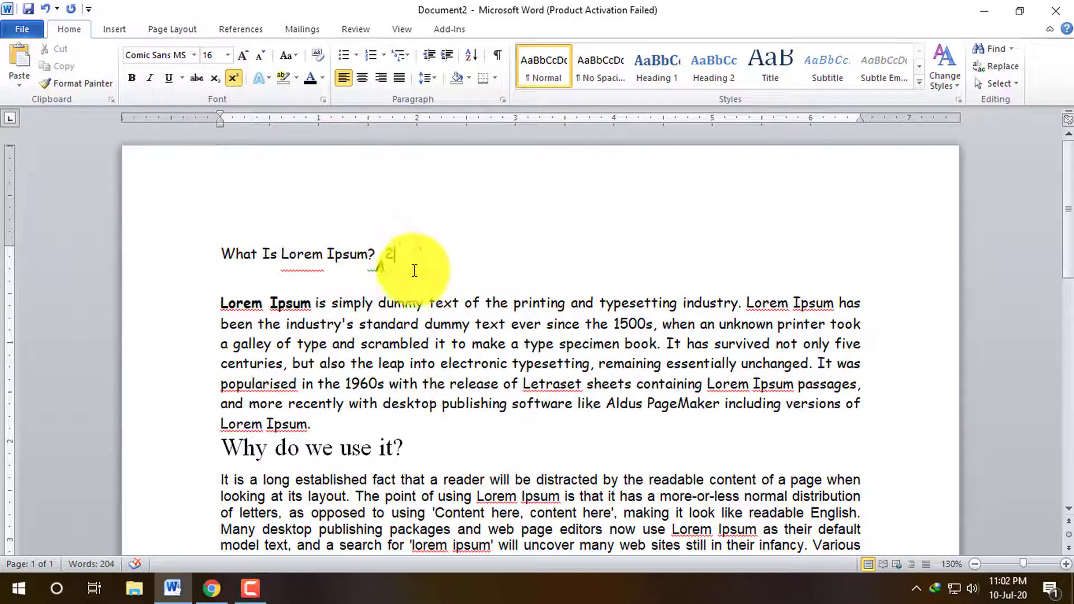
{"action": "left_click_drag", "start_coordinate": [376, 260], "coordinate": [395, 256]}
{"action": "left_click", "coordinate": [433, 258]}
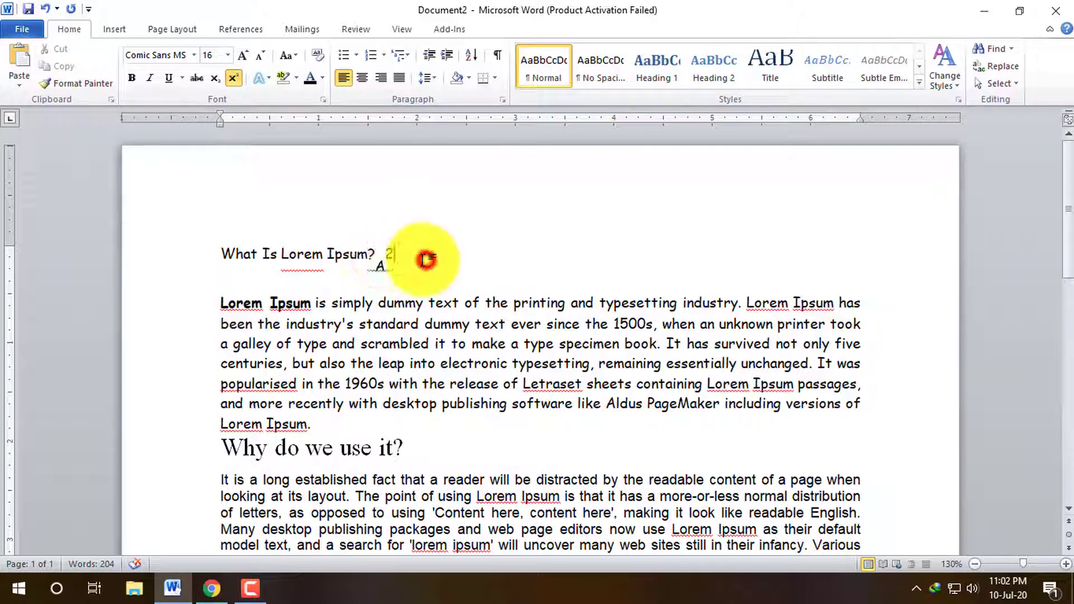
{"action": "key", "text": "BackSpace"}
{"action": "key", "text": "BackSpace"}
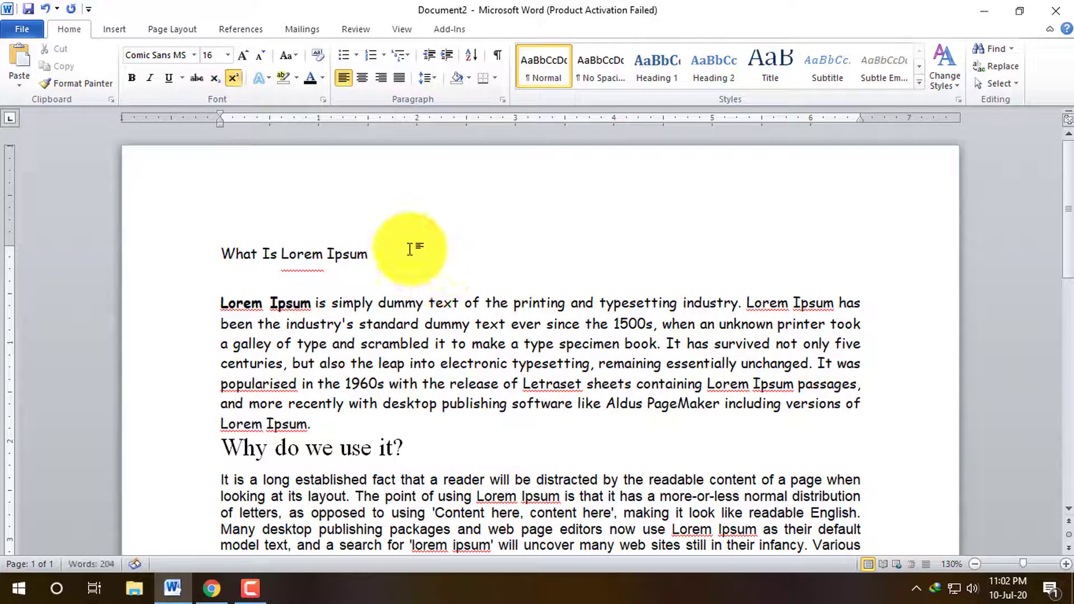
{"action": "type", "text": "?2A"}
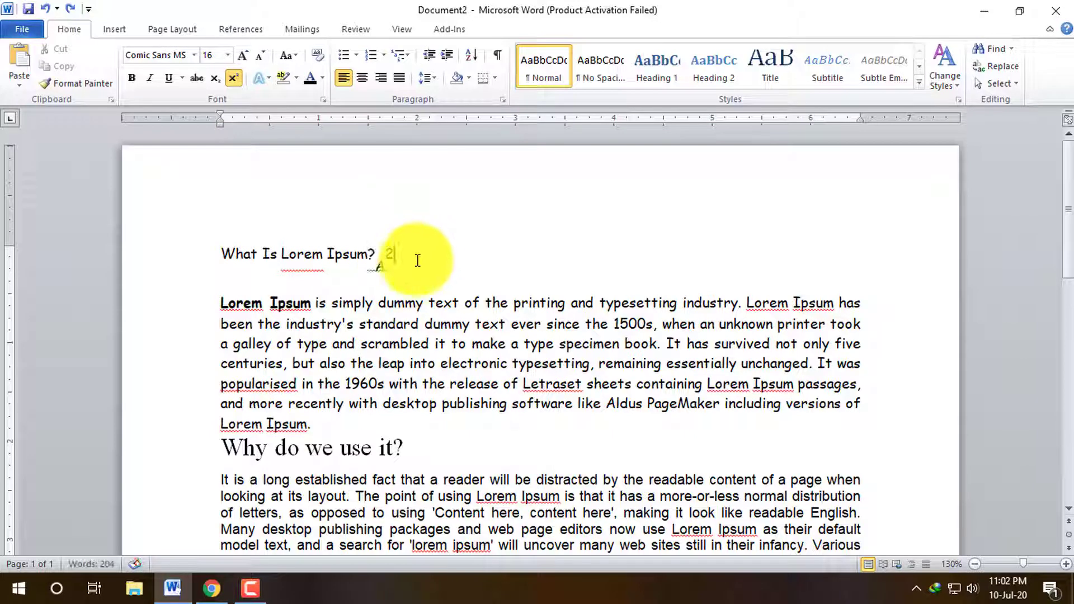
{"action": "left_click", "coordinate": [418, 255]}
{"action": "key", "text": "BackSpace"}
{"action": "key", "text": "BackSpace"}
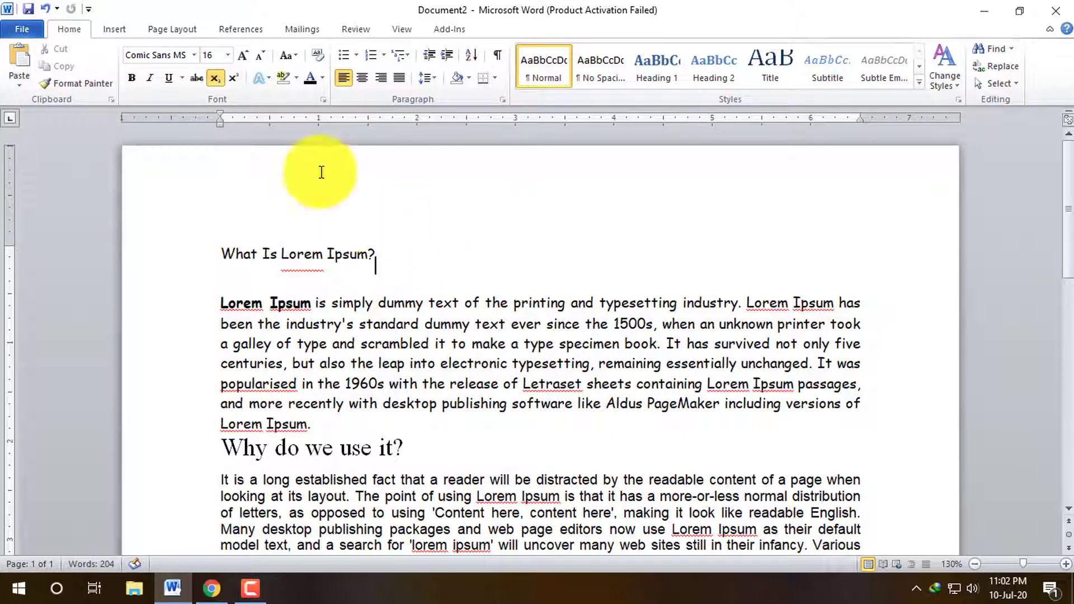
Step: Apply a blue gradient text effect to the 'What Is Lorem Ipsum?' heading
{"action": "left_click_drag", "start_coordinate": [335, 247], "coordinate": [224, 251]}
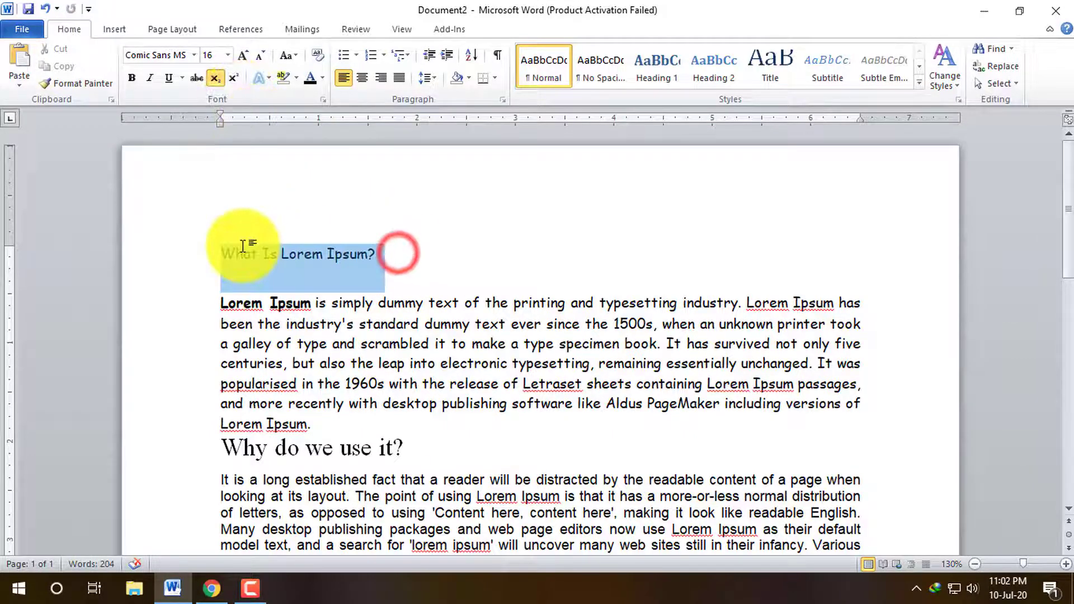
{"action": "left_click", "coordinate": [269, 79]}
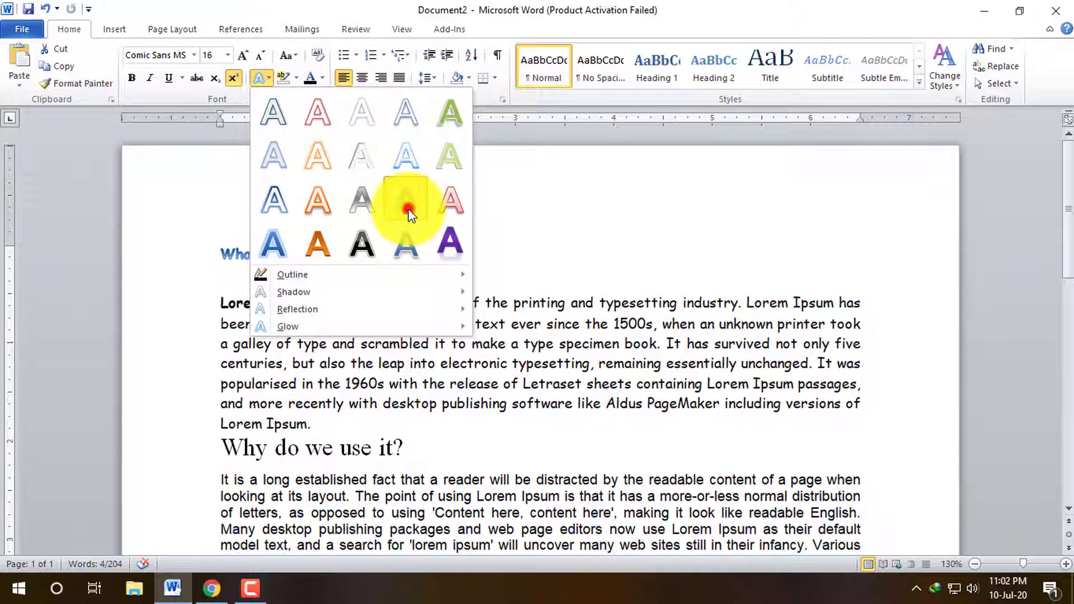
{"action": "left_click", "coordinate": [409, 214]}
{"action": "left_click", "coordinate": [650, 252]}
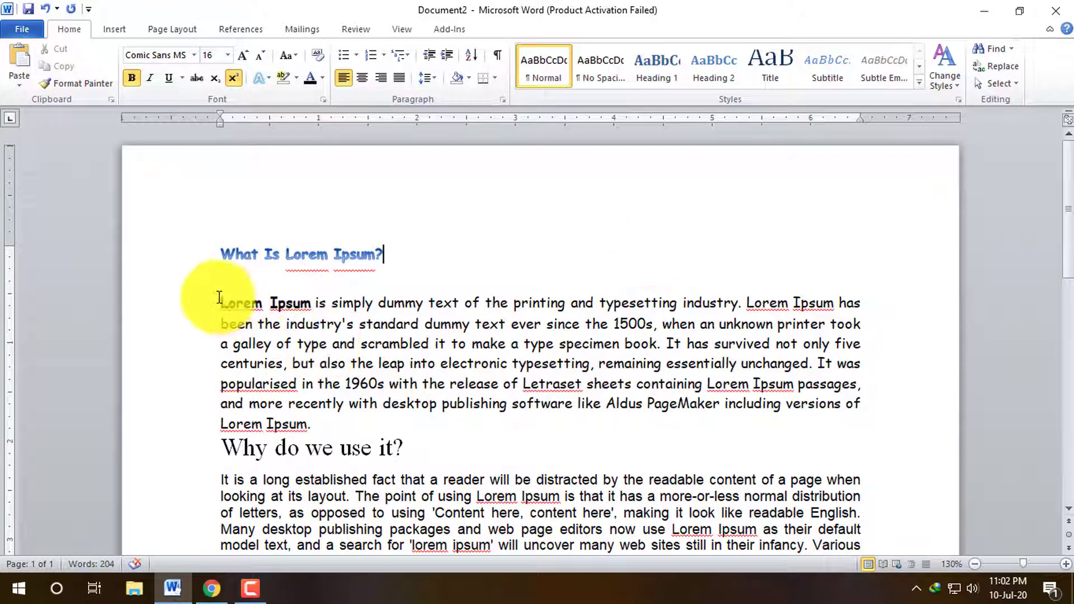
{"action": "left_click_drag", "start_coordinate": [219, 297], "coordinate": [511, 404]}
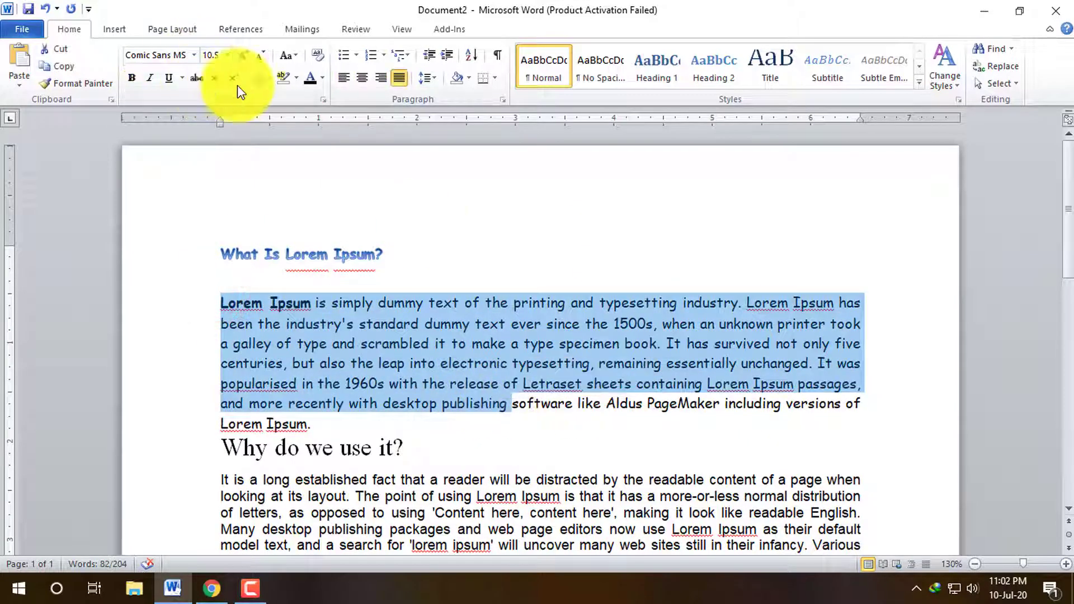
Step: Give the first body paragraph an outer shadow text effect
{"action": "left_click", "coordinate": [269, 75]}
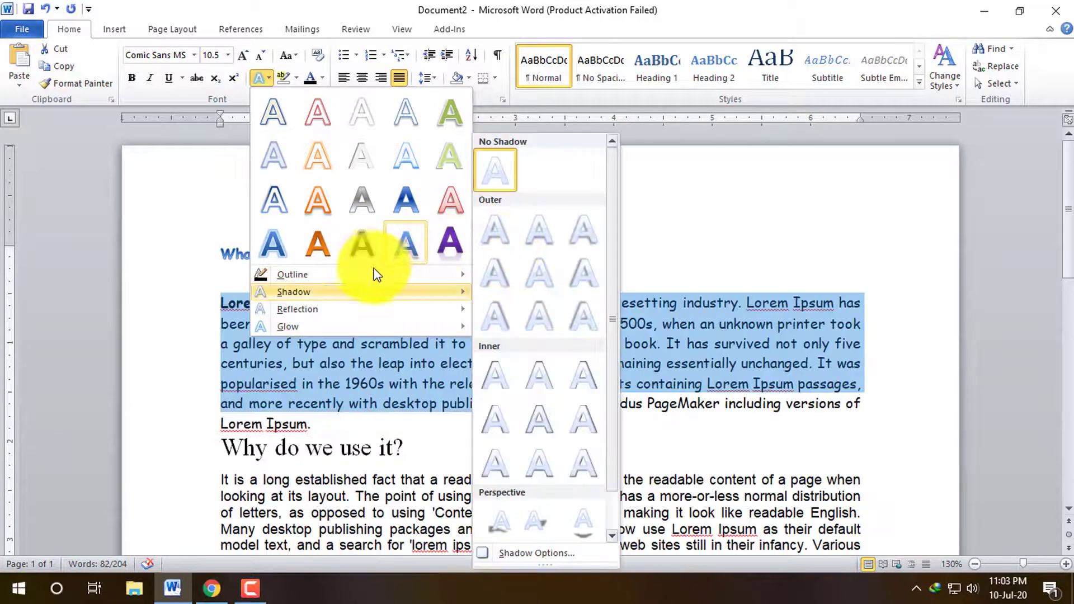
{"action": "mouse_move", "coordinate": [293, 290]}
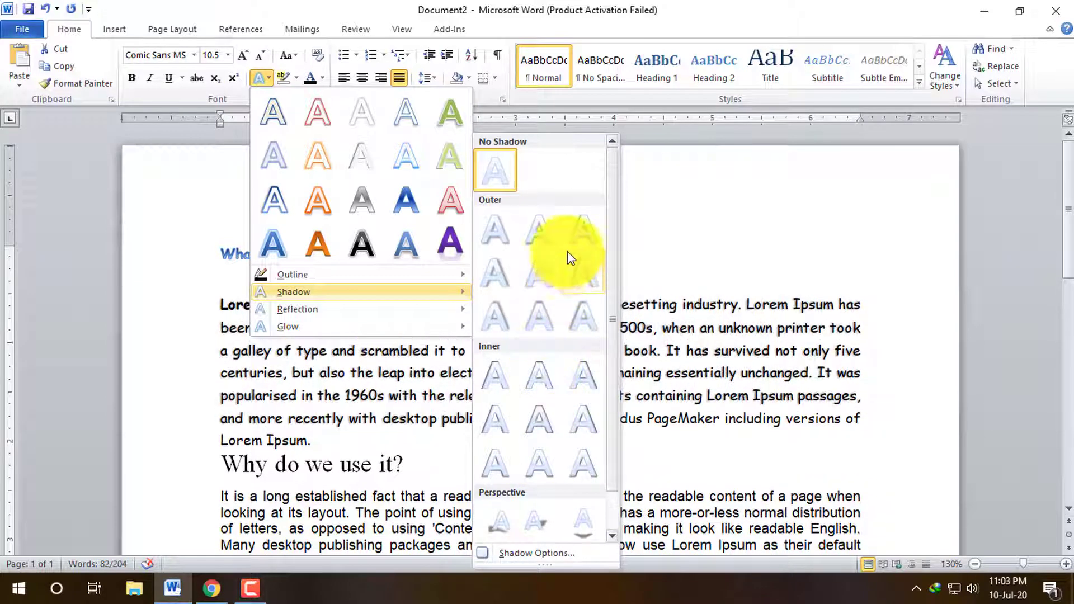
{"action": "scroll", "coordinate": [559, 313], "scroll_direction": "down", "scroll_amount": 1}
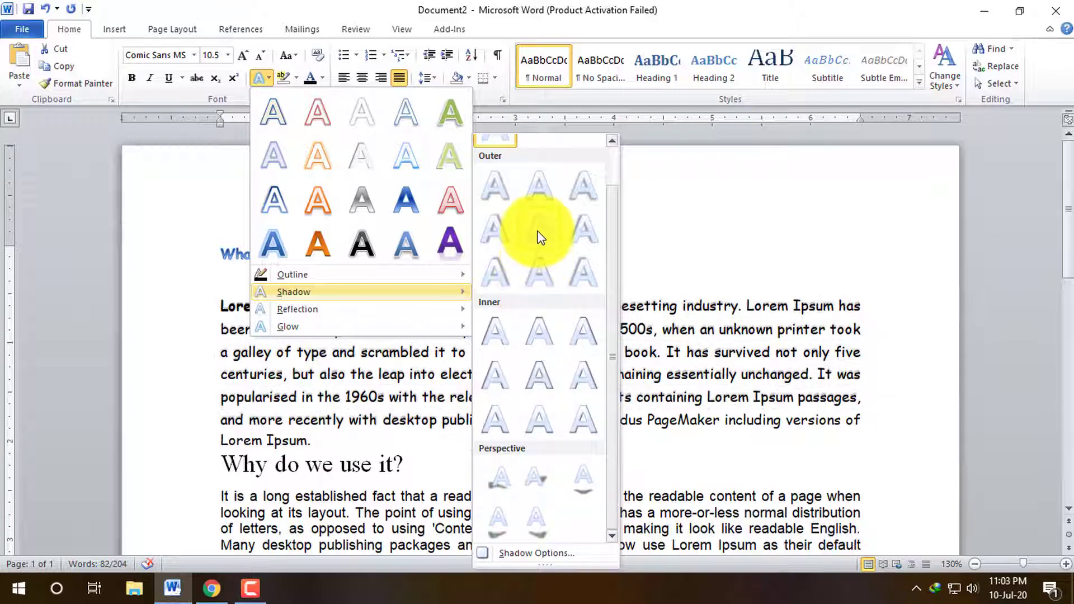
{"action": "left_click", "coordinate": [537, 231]}
{"action": "left_click", "coordinate": [666, 240]}
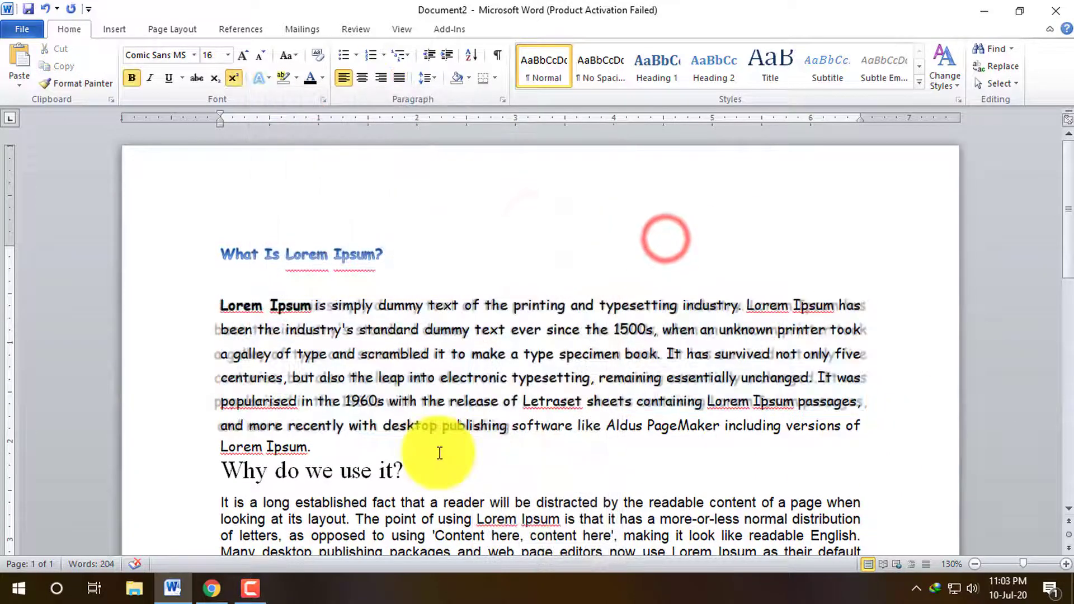
Step: Outline the paragraph's letters in light cyan chosen from More Outline Colors
{"action": "mouse_move", "coordinate": [315, 446]}
{"action": "left_mouse_down"}
{"action": "mouse_move", "coordinate": [255, 376]}
{"action": "mouse_move", "coordinate": [238, 307]}
{"action": "mouse_move", "coordinate": [213, 300]}
{"action": "left_mouse_up"}
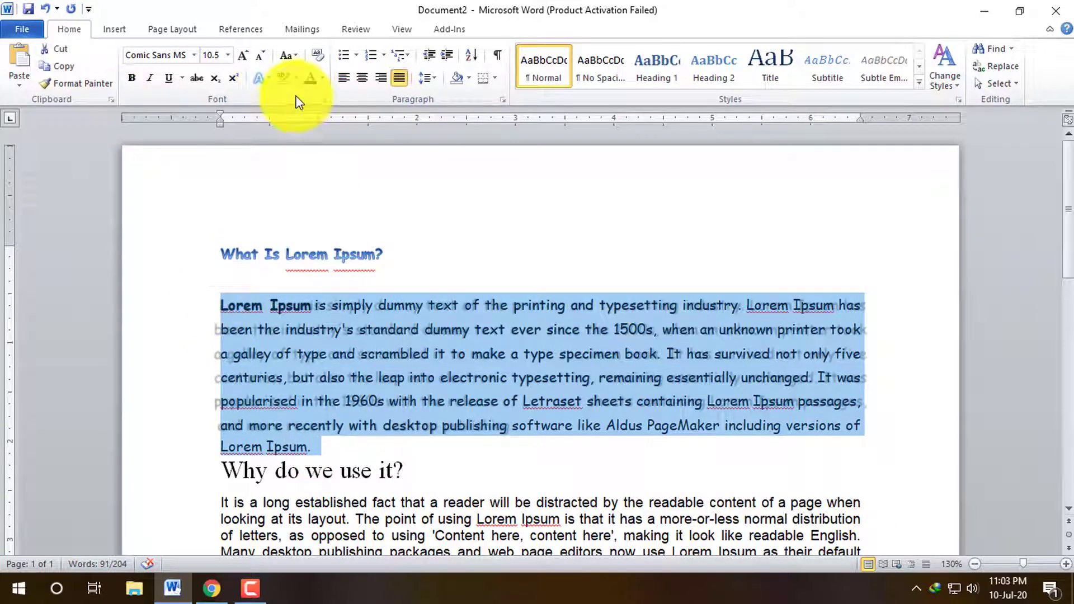
{"action": "left_click", "coordinate": [267, 80]}
{"action": "left_click", "coordinate": [267, 80]}
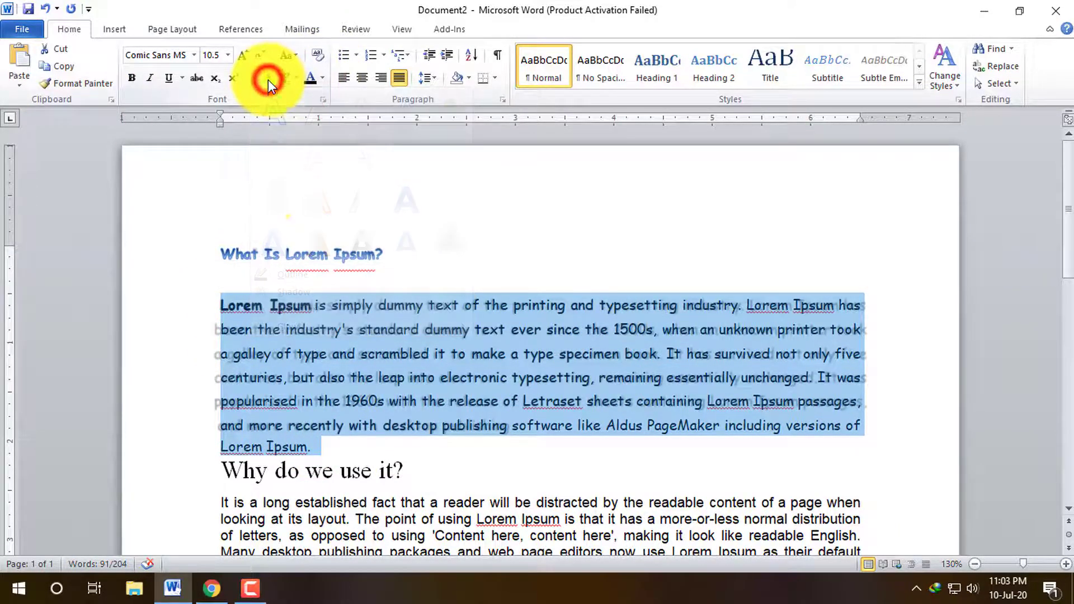
{"action": "left_click", "coordinate": [263, 77]}
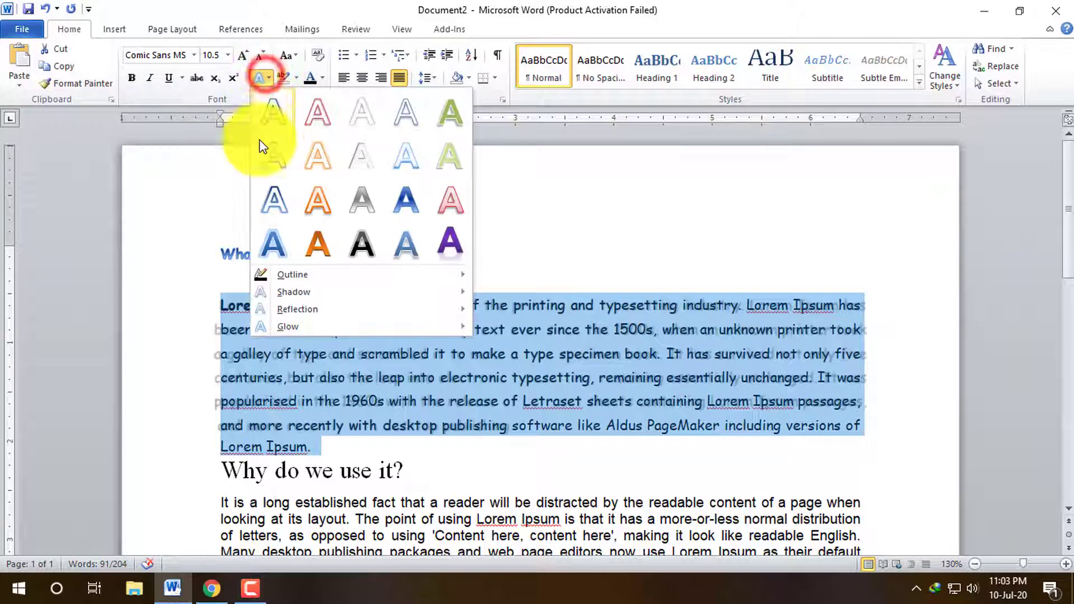
{"action": "left_click", "coordinate": [330, 275]}
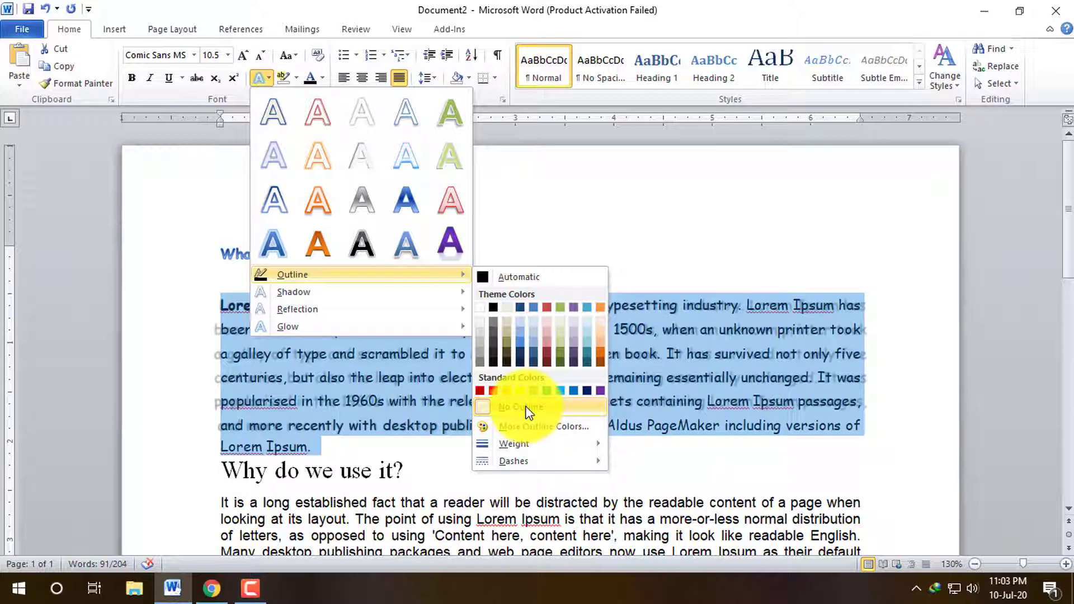
{"action": "left_click", "coordinate": [557, 435]}
{"action": "left_click", "coordinate": [498, 254]}
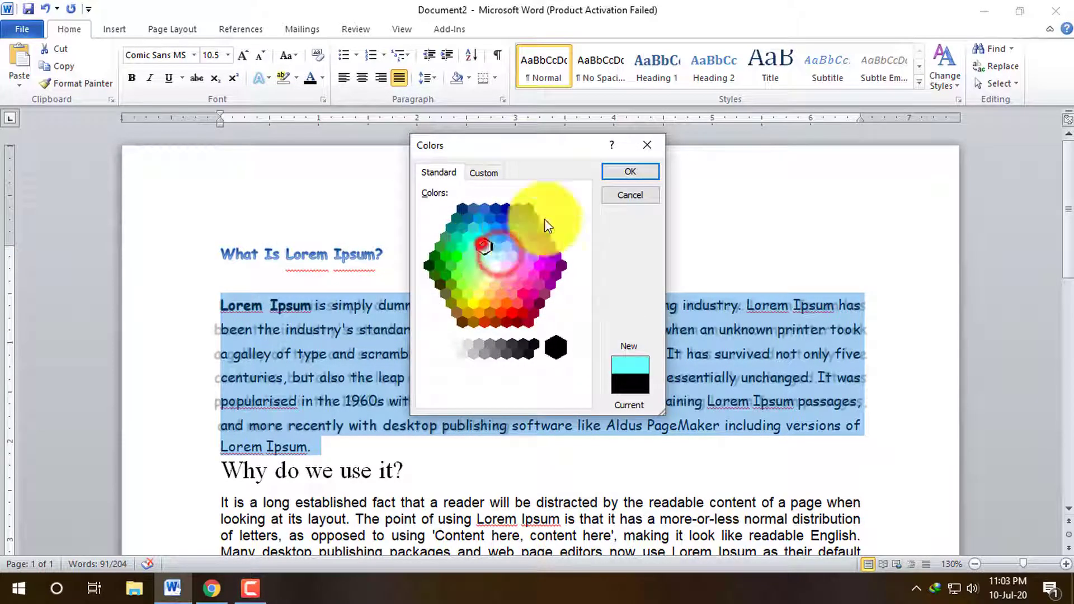
{"action": "left_click", "coordinate": [622, 169]}
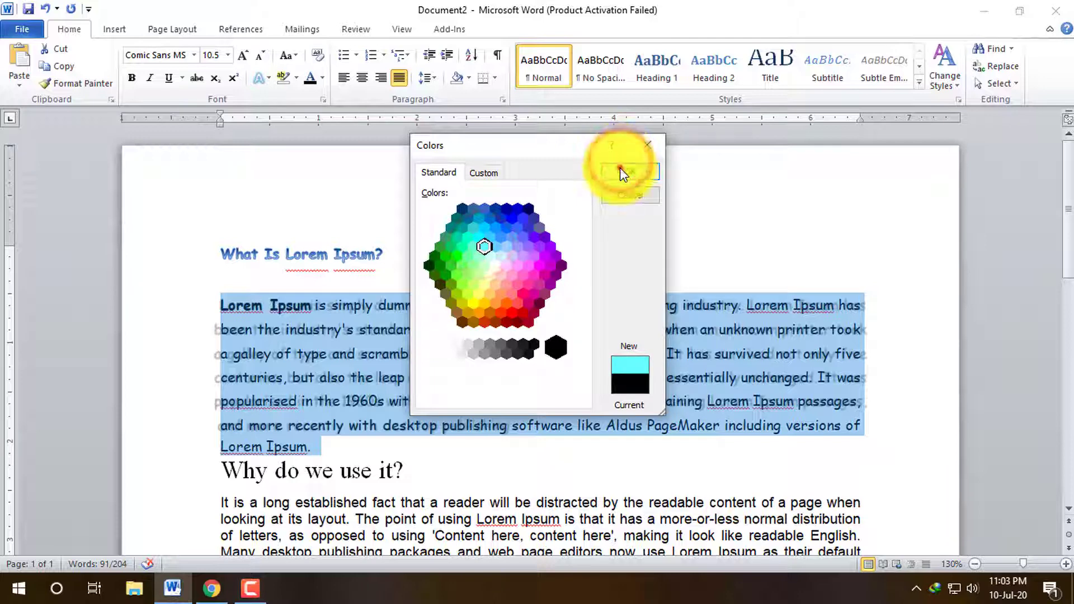
{"action": "left_click", "coordinate": [587, 379]}
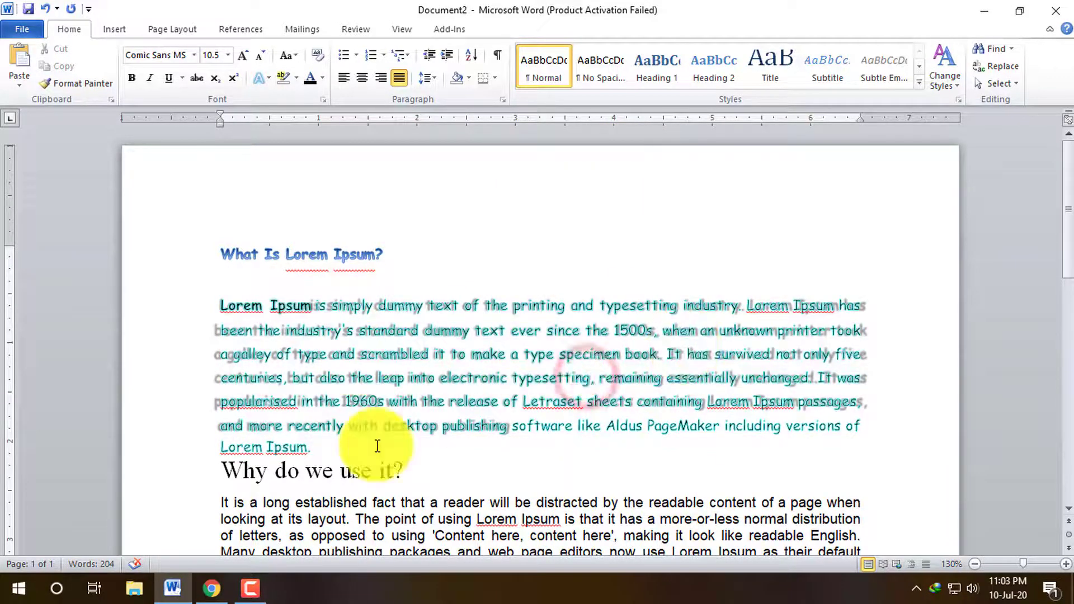
{"action": "left_click_drag", "start_coordinate": [313, 448], "coordinate": [192, 308]}
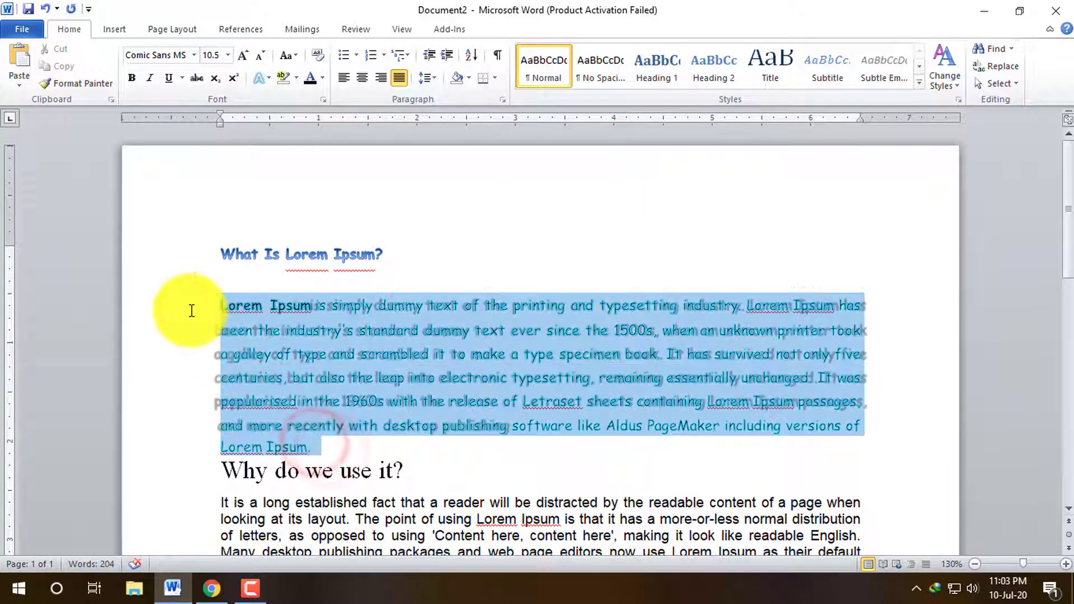
Step: Add a green glow variation to the first paragraph's text
{"action": "left_click", "coordinate": [267, 71]}
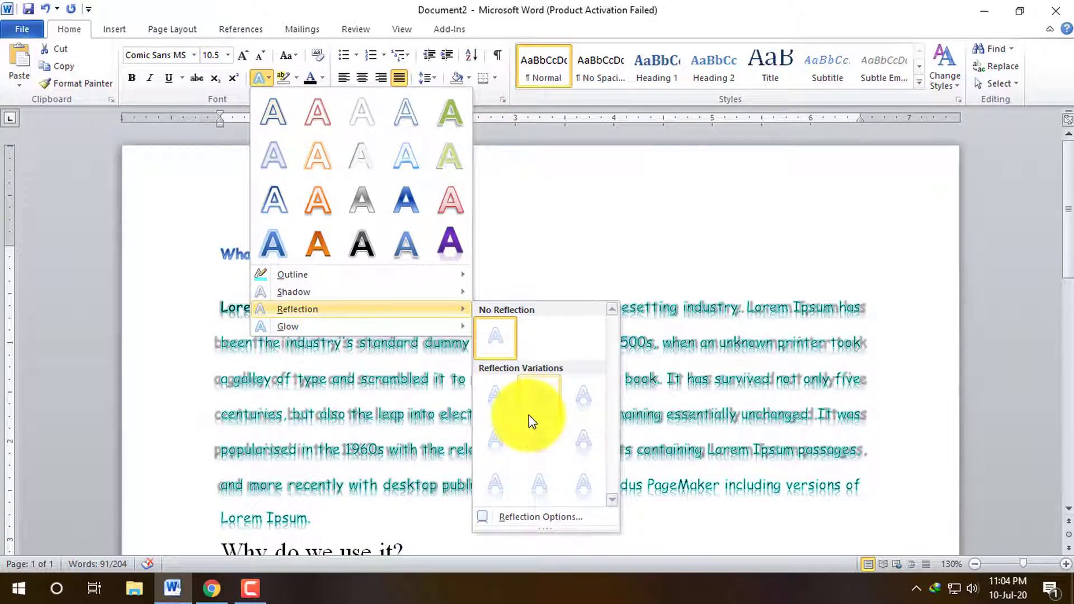
{"action": "mouse_move", "coordinate": [288, 327]}
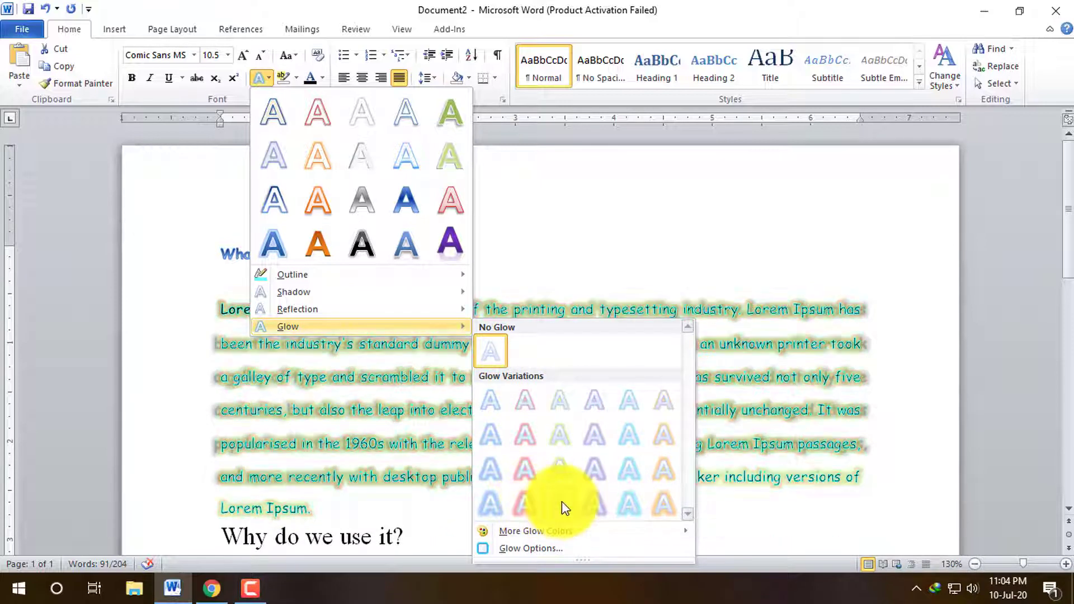
{"action": "left_click", "coordinate": [562, 501]}
{"action": "left_click", "coordinate": [727, 400]}
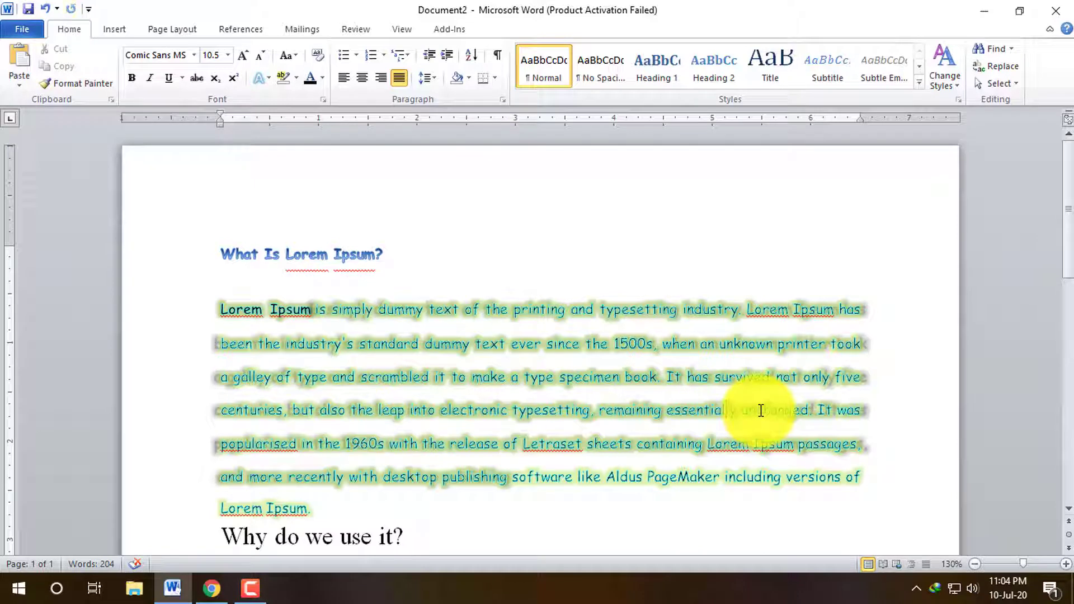
Step: Highlight the 'What Is Lorem Ipsum?' heading in yellow
{"action": "left_click", "coordinate": [293, 74]}
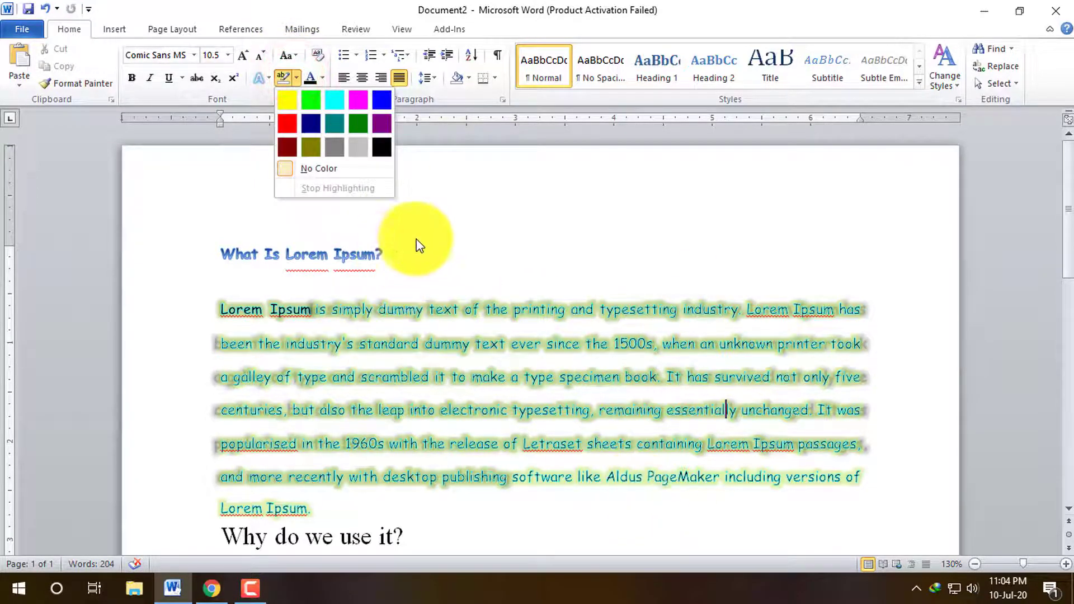
{"action": "left_click", "coordinate": [409, 256]}
{"action": "left_click_drag", "start_coordinate": [409, 256], "coordinate": [220, 242]}
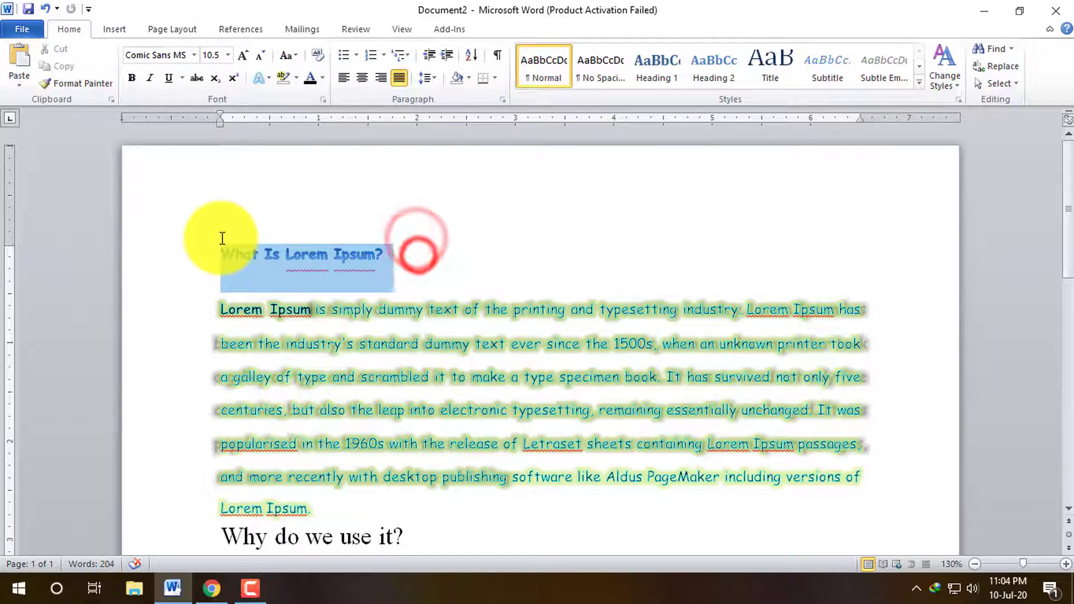
{"action": "left_click", "coordinate": [296, 77]}
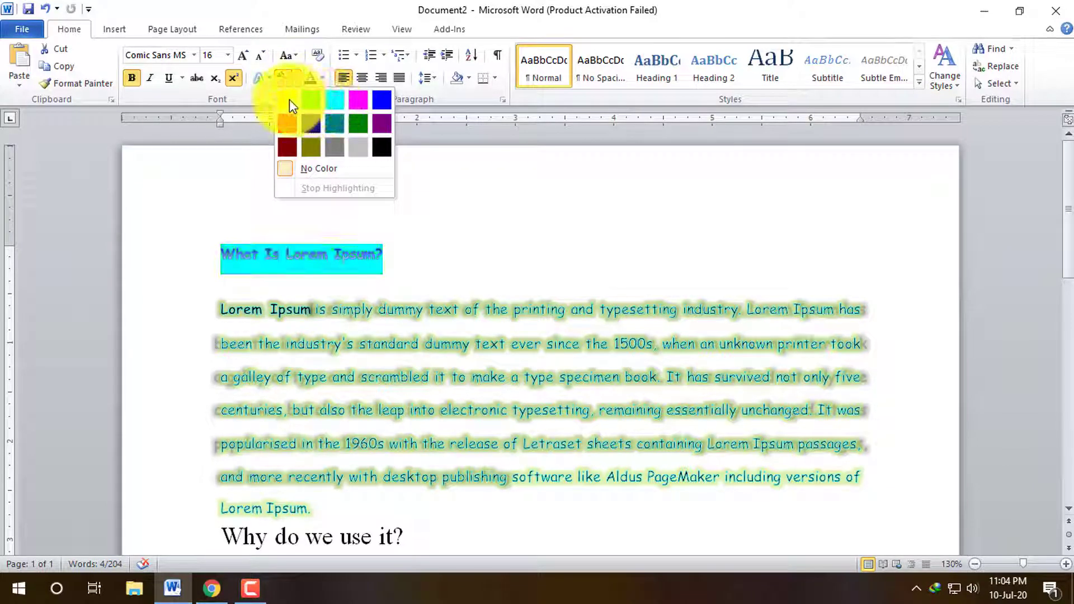
{"action": "left_click", "coordinate": [287, 99]}
{"action": "left_click", "coordinate": [460, 244]}
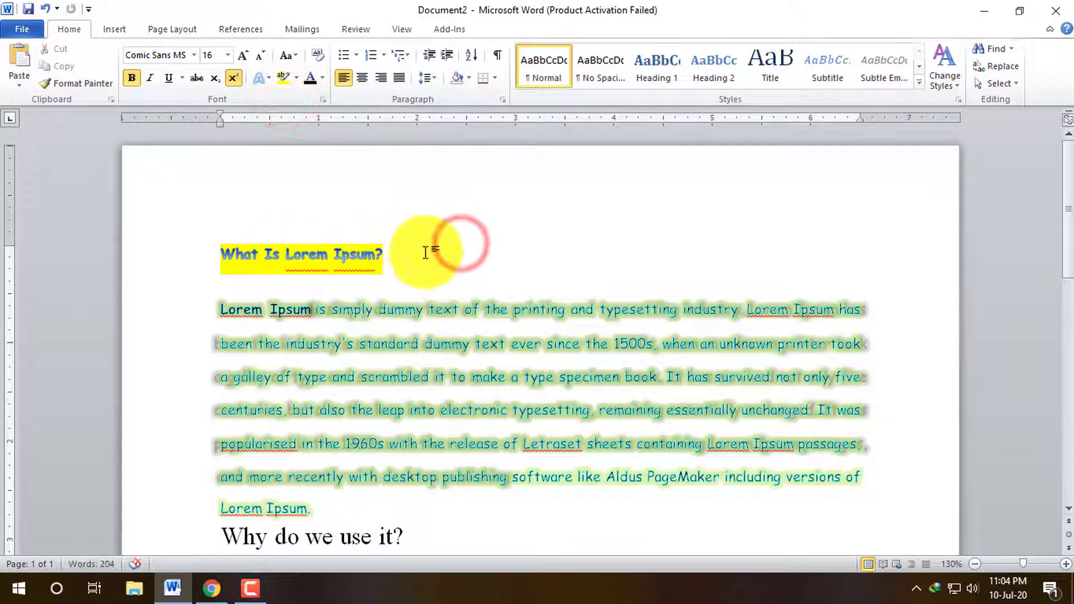
Step: Remove the heading's yellow highlight and leave the heading selected
{"action": "left_click_drag", "start_coordinate": [424, 246], "coordinate": [219, 253]}
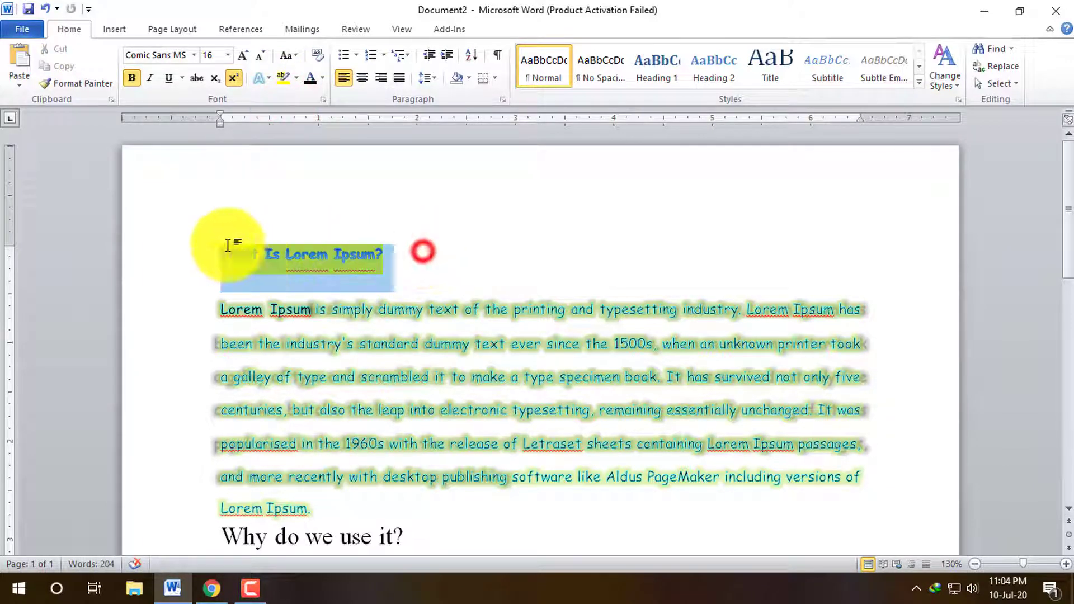
{"action": "left_click", "coordinate": [295, 77]}
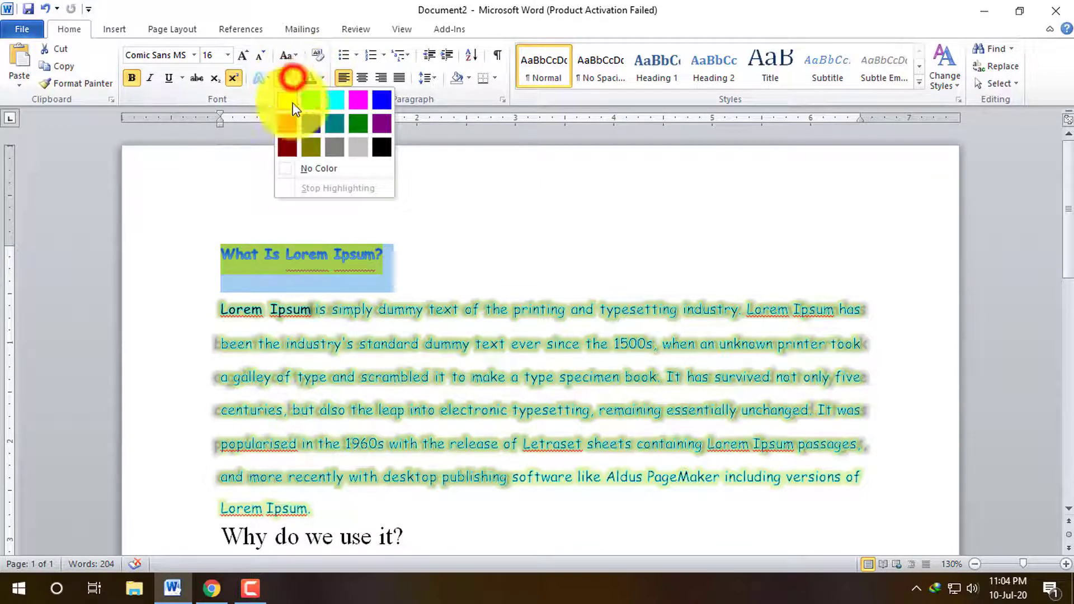
{"action": "left_click", "coordinate": [328, 169]}
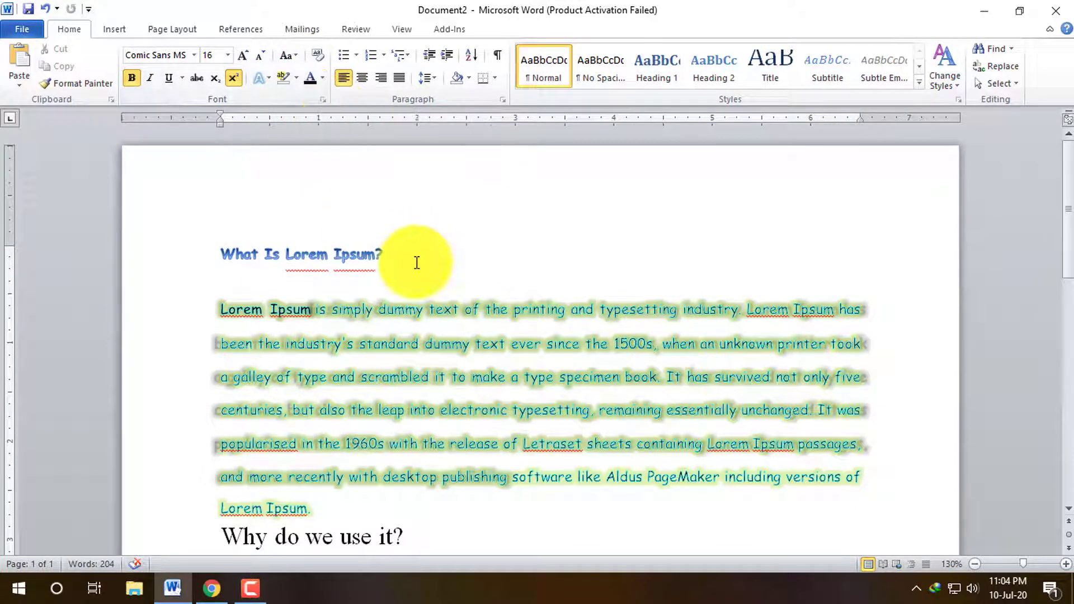
{"action": "left_click_drag", "start_coordinate": [391, 260], "coordinate": [221, 254]}
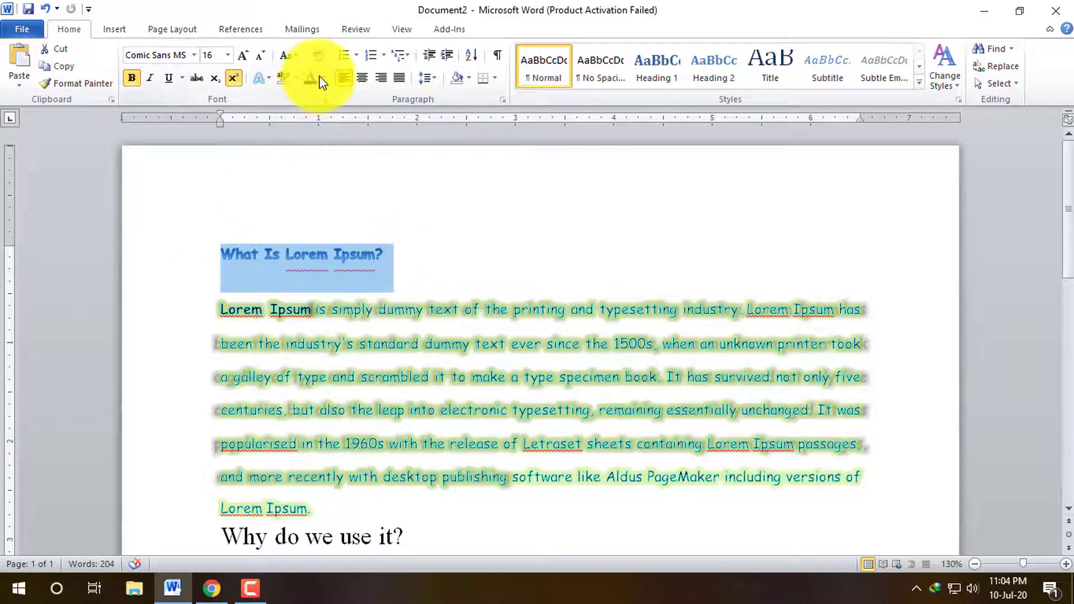
Step: Change the heading's font colour to Red
{"action": "left_click", "coordinate": [323, 81]}
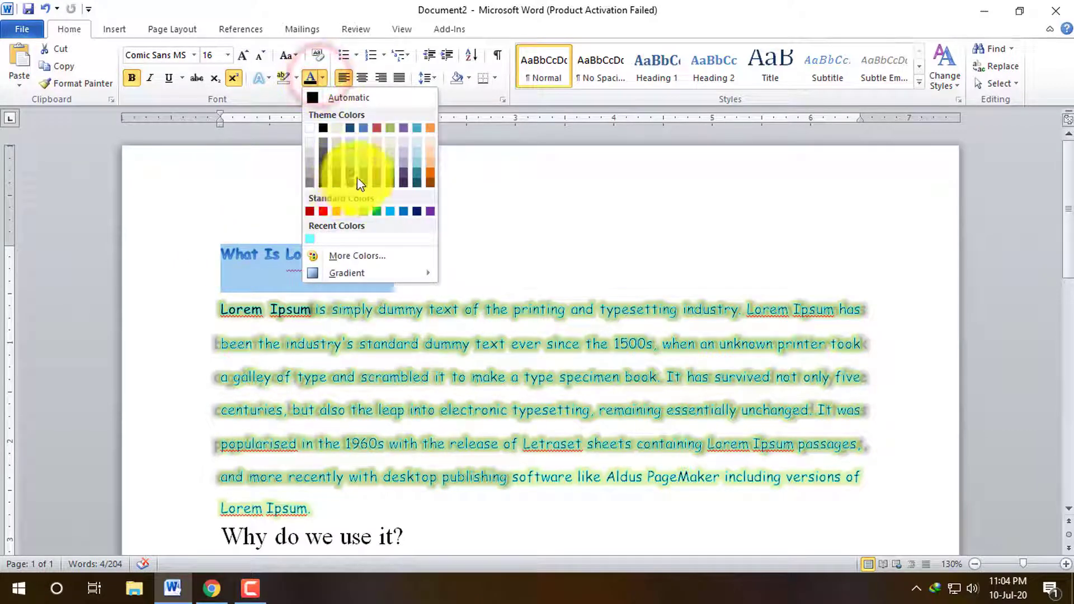
{"action": "left_click", "coordinate": [325, 212]}
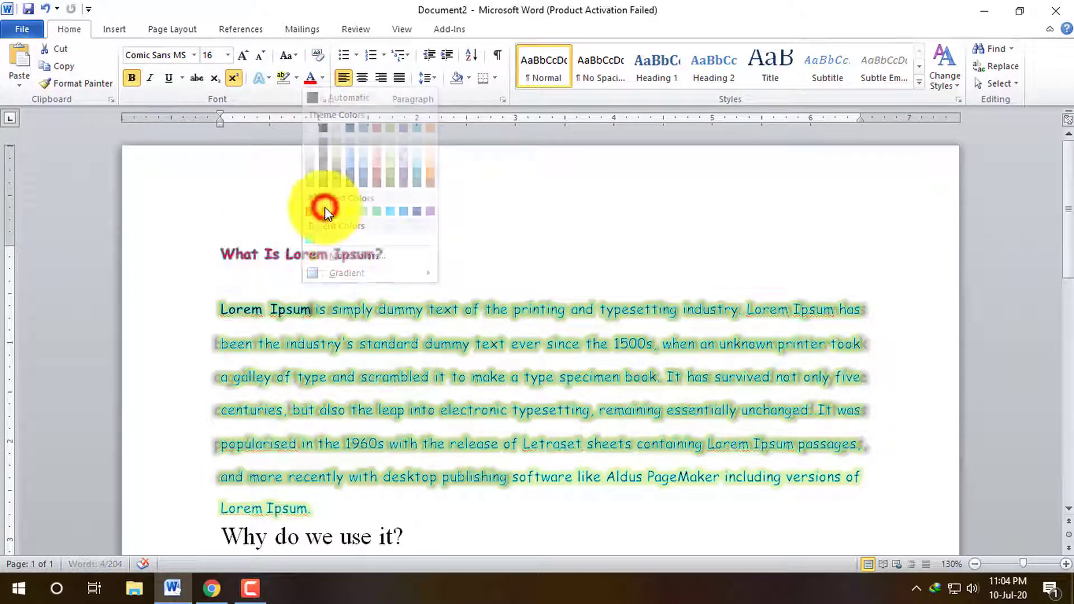
{"action": "left_click", "coordinate": [511, 285]}
Step: Colour the first paragraph's text Red, after first trying a theme colour
{"action": "left_click_drag", "start_coordinate": [215, 309], "coordinate": [643, 508]}
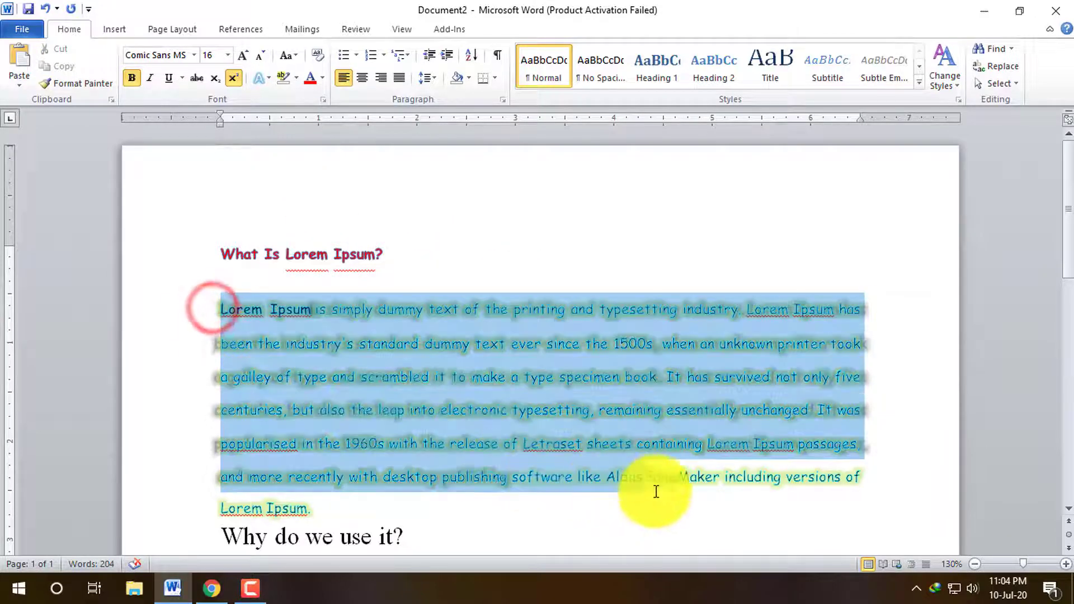
{"action": "left_click", "coordinate": [322, 78]}
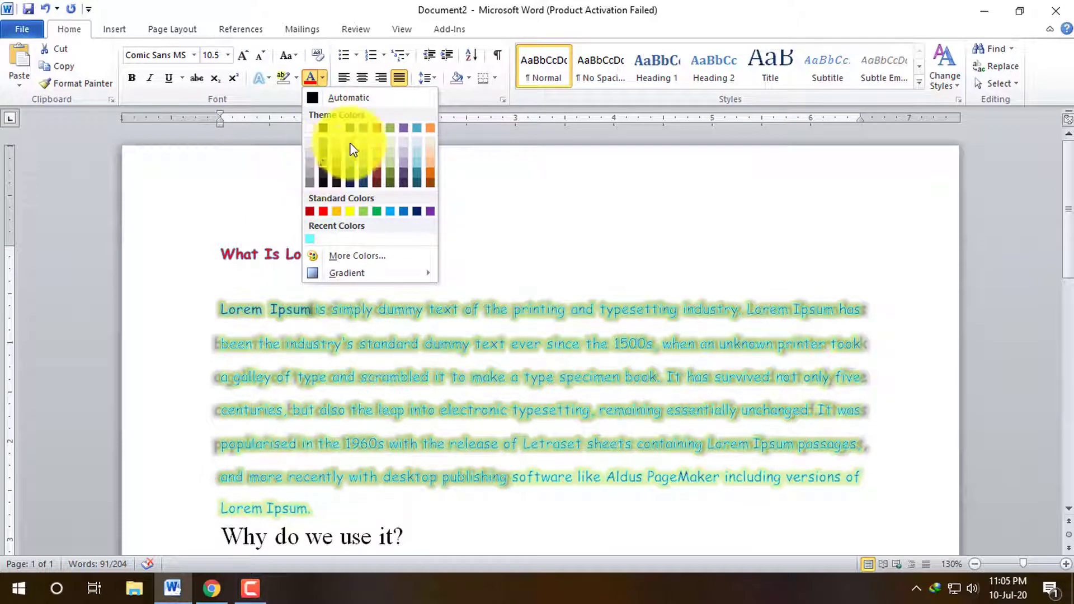
{"action": "left_click", "coordinate": [364, 127]}
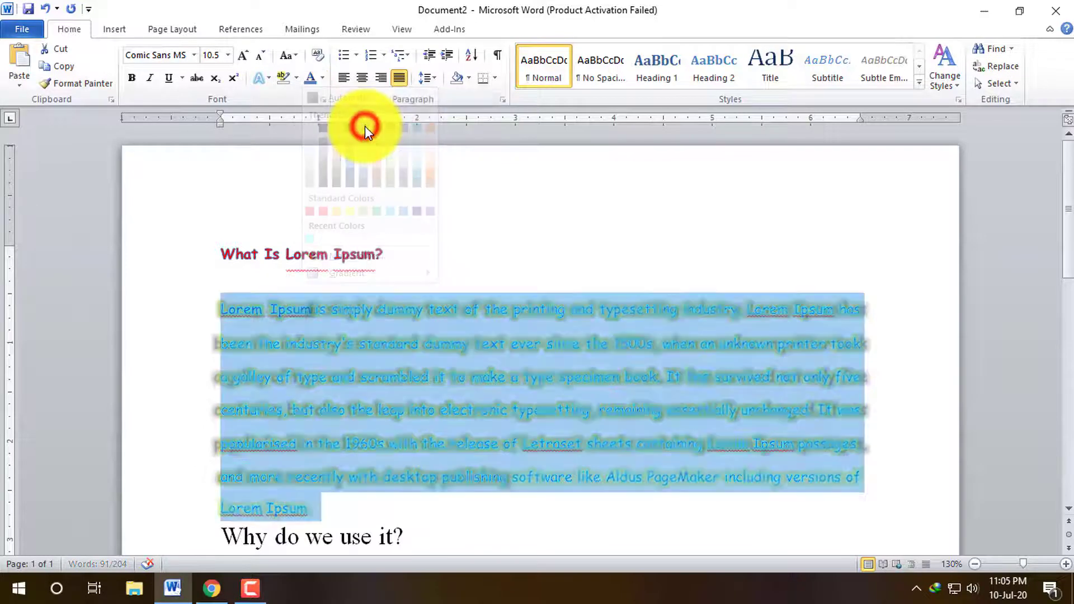
{"action": "left_click", "coordinate": [519, 342]}
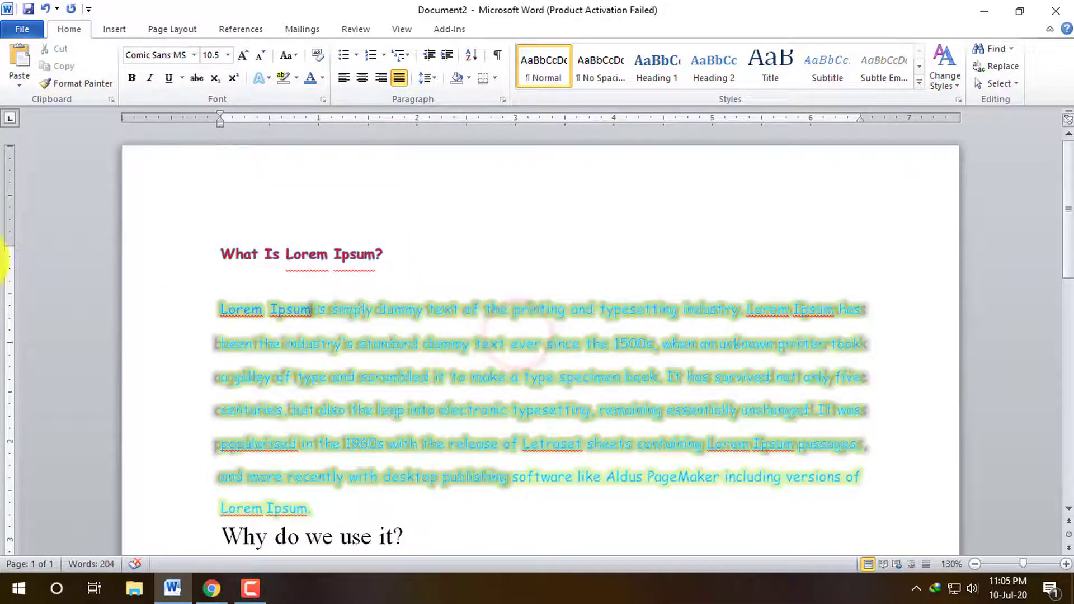
{"action": "scroll", "coordinate": [596, 341], "scroll_direction": "down", "scroll_amount": 1}
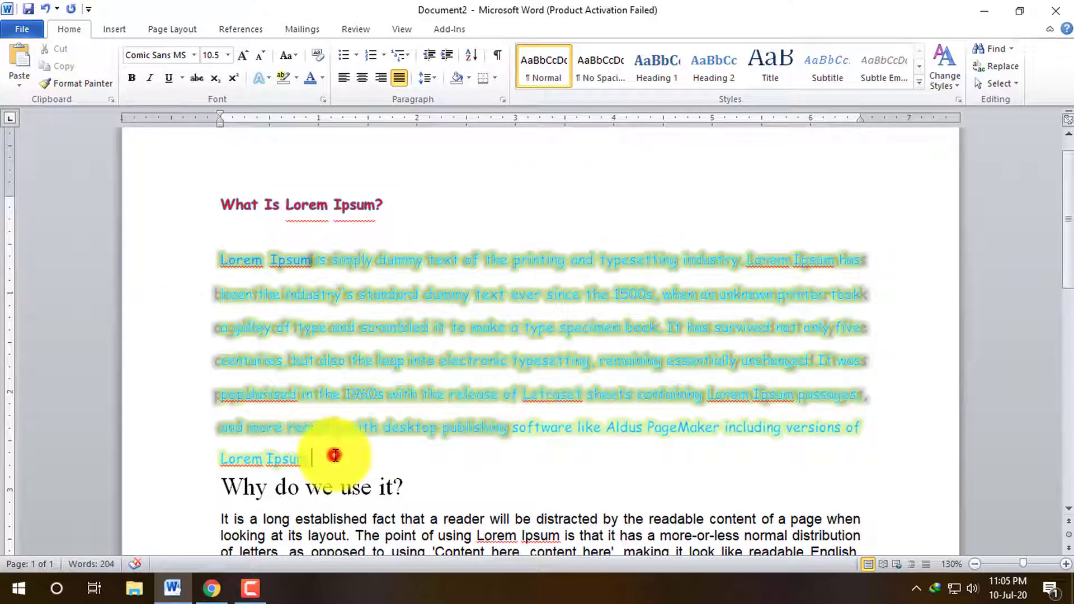
{"action": "left_click_drag", "start_coordinate": [313, 458], "coordinate": [217, 258]}
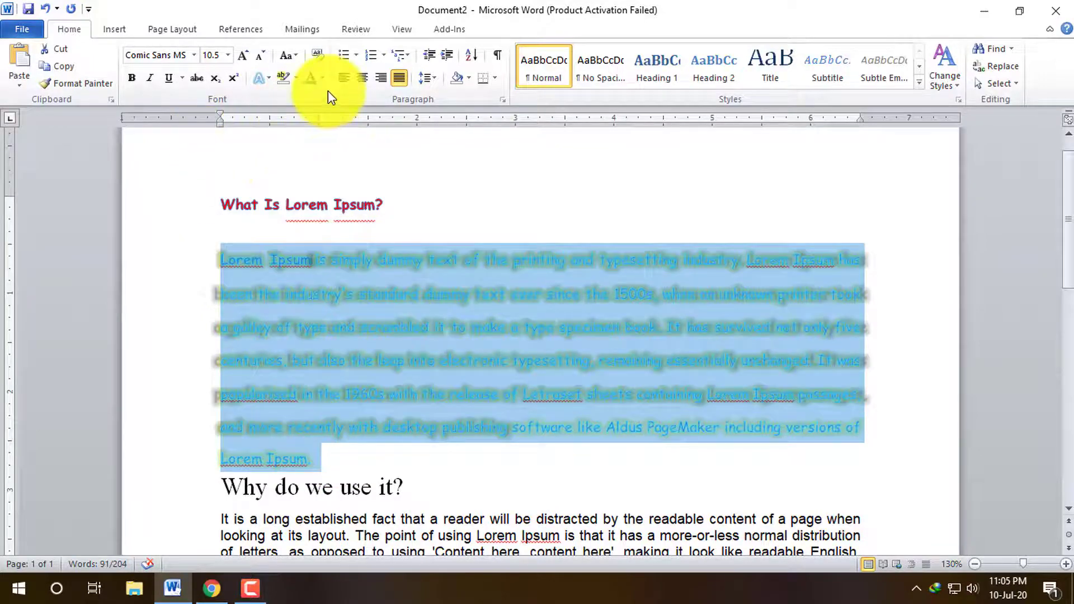
{"action": "left_click", "coordinate": [322, 77]}
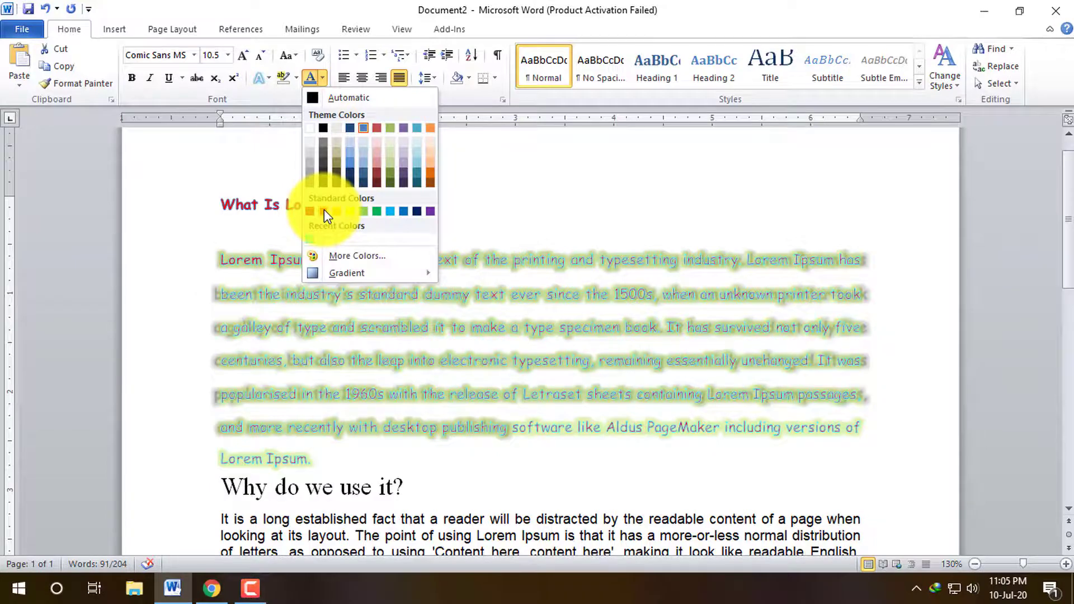
{"action": "left_click", "coordinate": [324, 211]}
{"action": "left_click", "coordinate": [761, 414]}
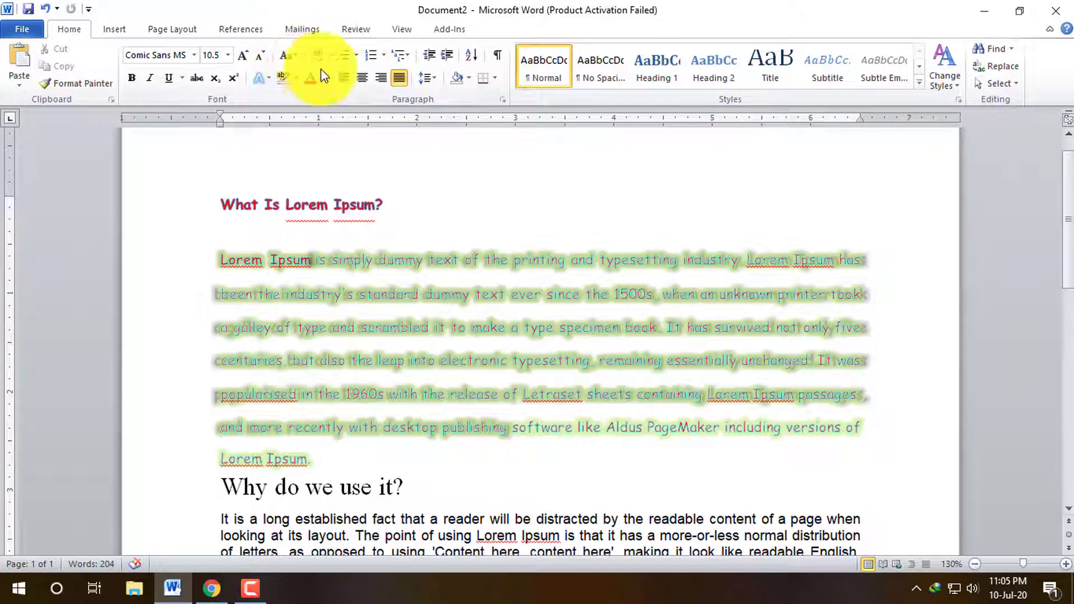
{"action": "left_click", "coordinate": [324, 98]}
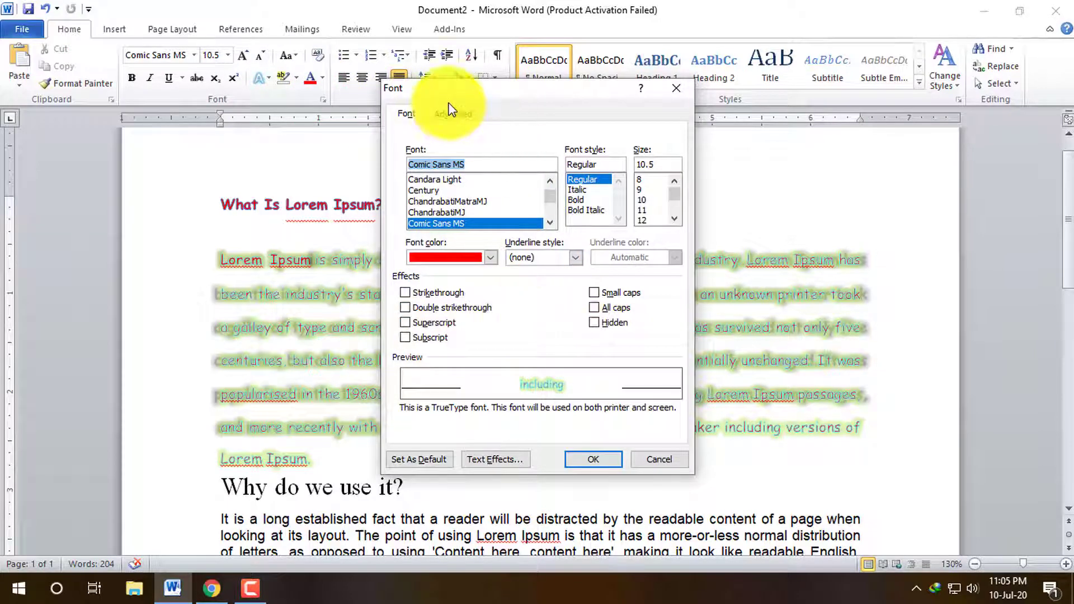
{"action": "left_click", "coordinate": [453, 114]}
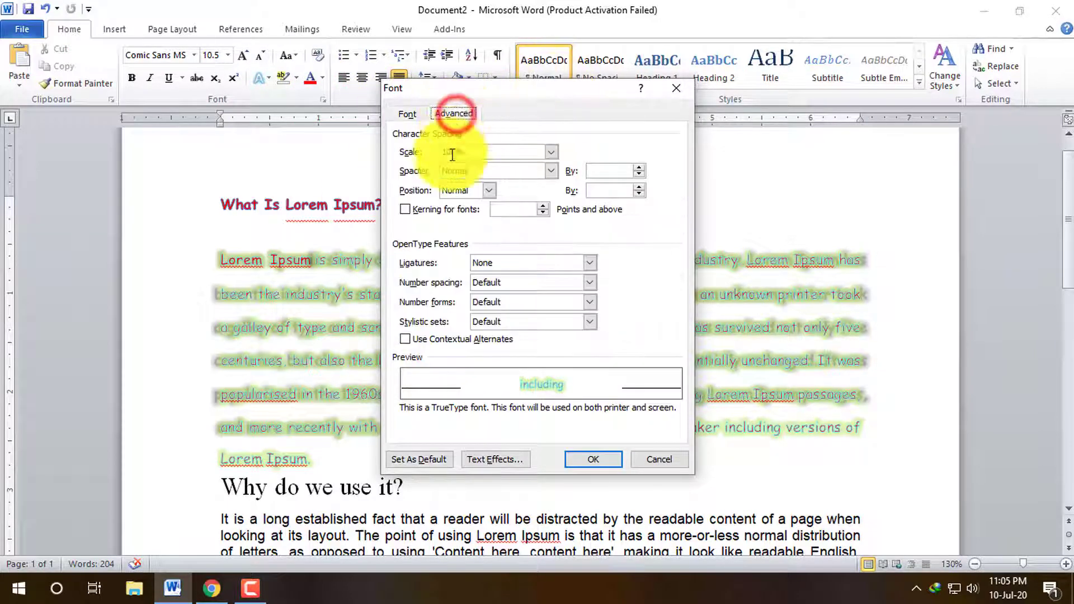
{"action": "left_click", "coordinate": [408, 114]}
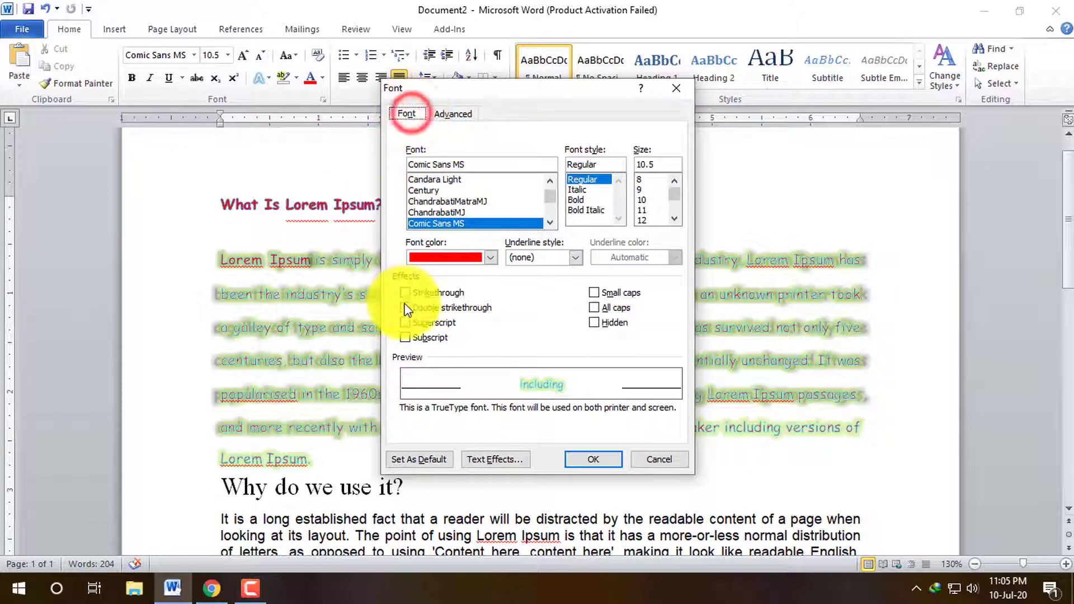
{"action": "left_click", "coordinate": [505, 463]}
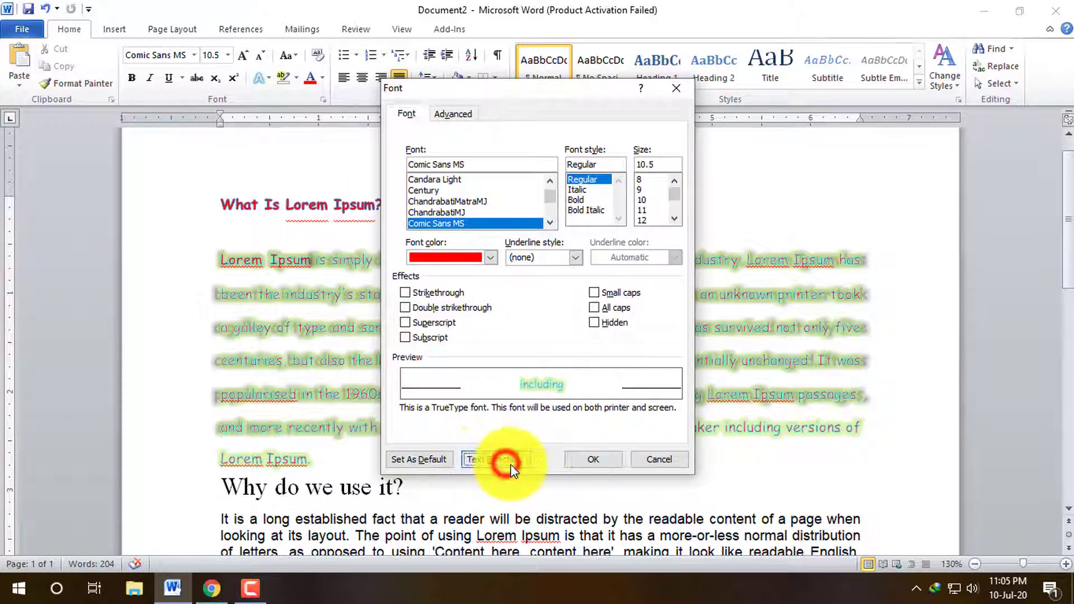
{"action": "left_click", "coordinate": [381, 159]}
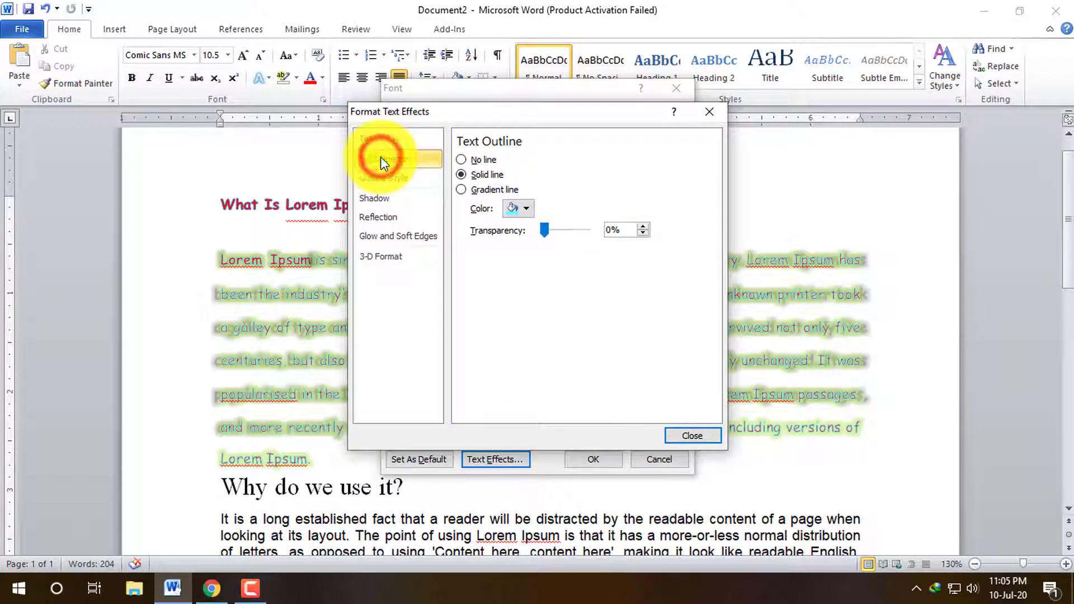
{"action": "left_click", "coordinate": [386, 178]}
{"action": "left_click", "coordinate": [384, 202]}
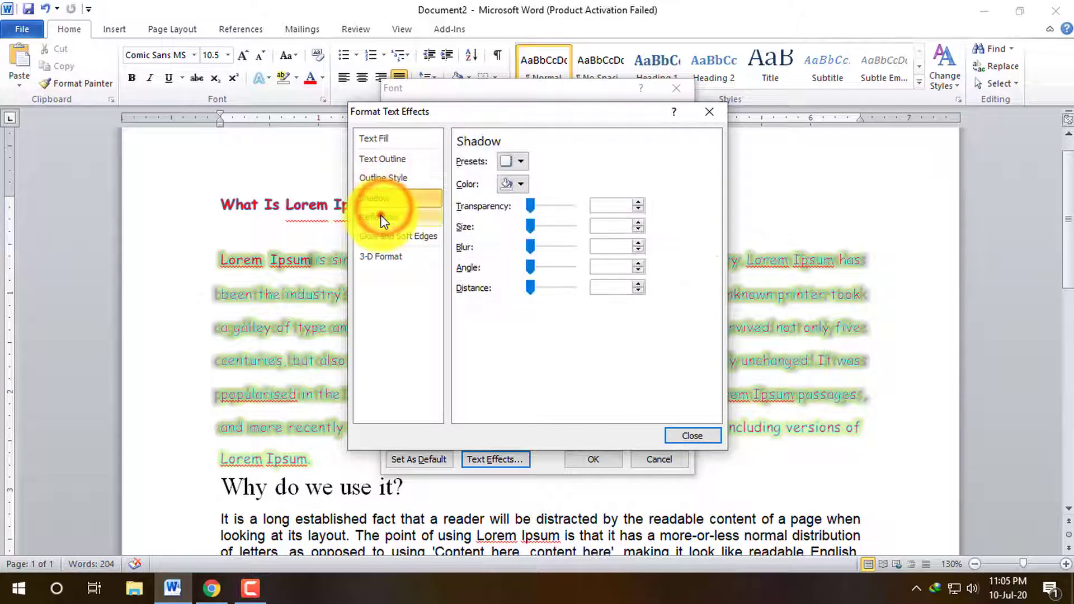
{"action": "left_click", "coordinate": [381, 216]}
{"action": "left_click", "coordinate": [389, 236]}
{"action": "left_click", "coordinate": [395, 258]}
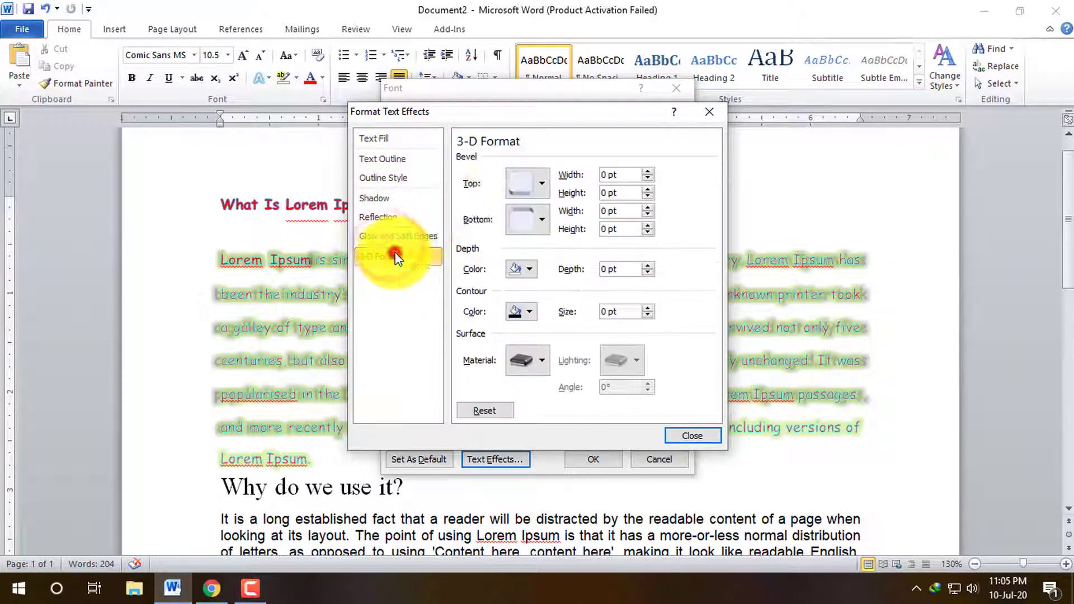
{"action": "left_click", "coordinate": [378, 141]}
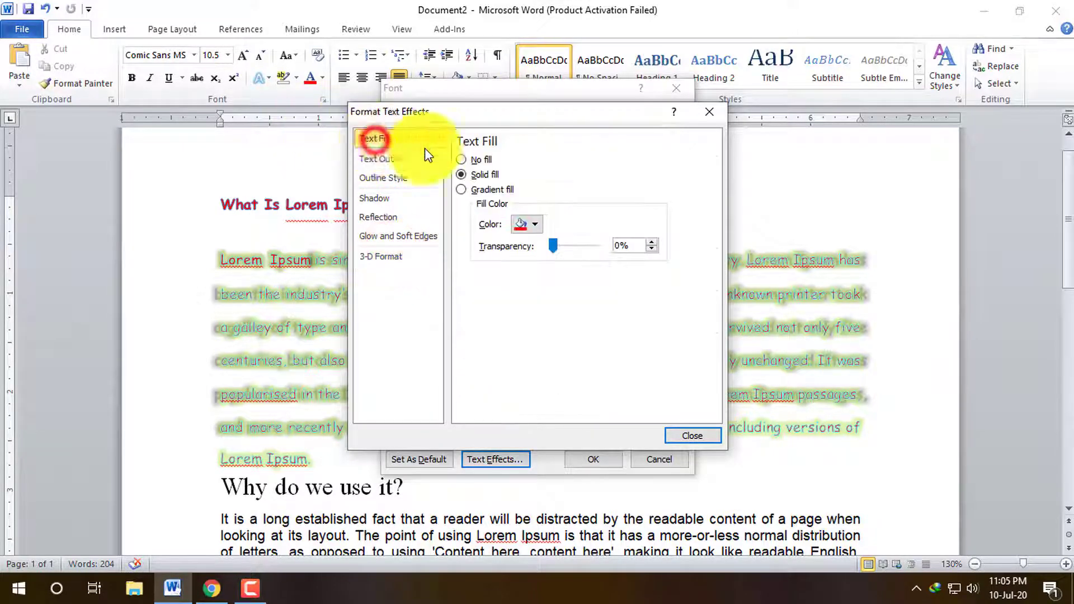
{"action": "left_click", "coordinate": [710, 113]}
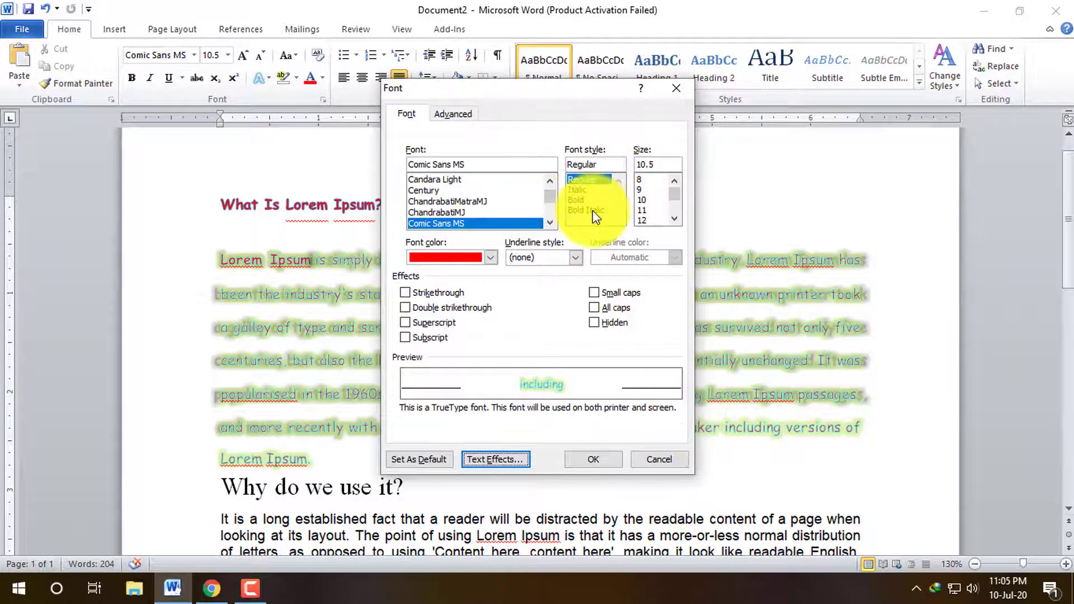
{"action": "scroll", "coordinate": [470, 207], "scroll_direction": "down", "scroll_amount": 8}
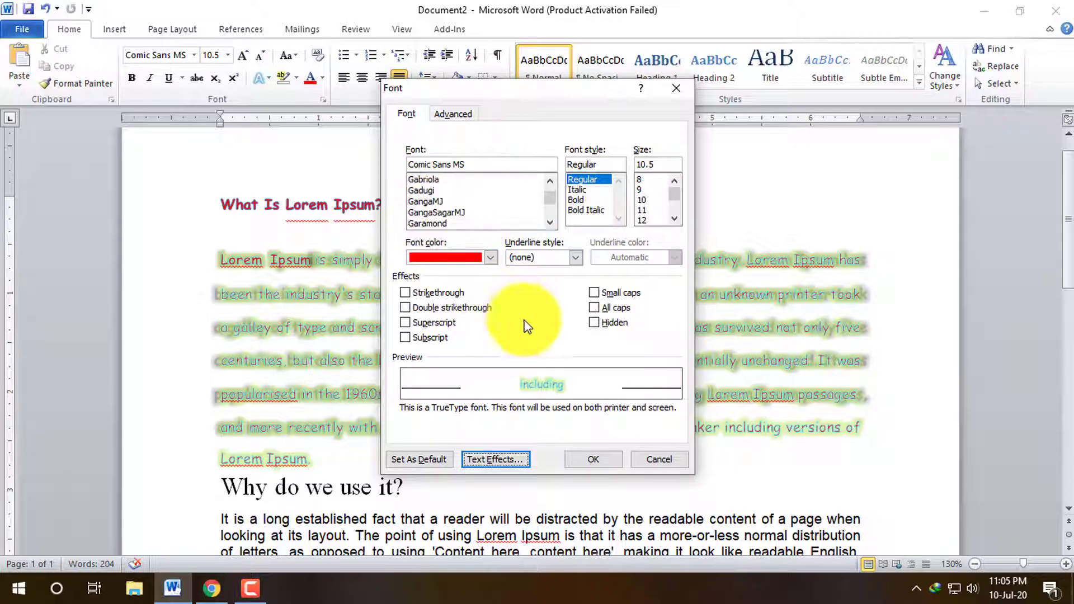
{"action": "left_click", "coordinate": [688, 87]}
{"action": "left_click", "coordinate": [250, 587]}
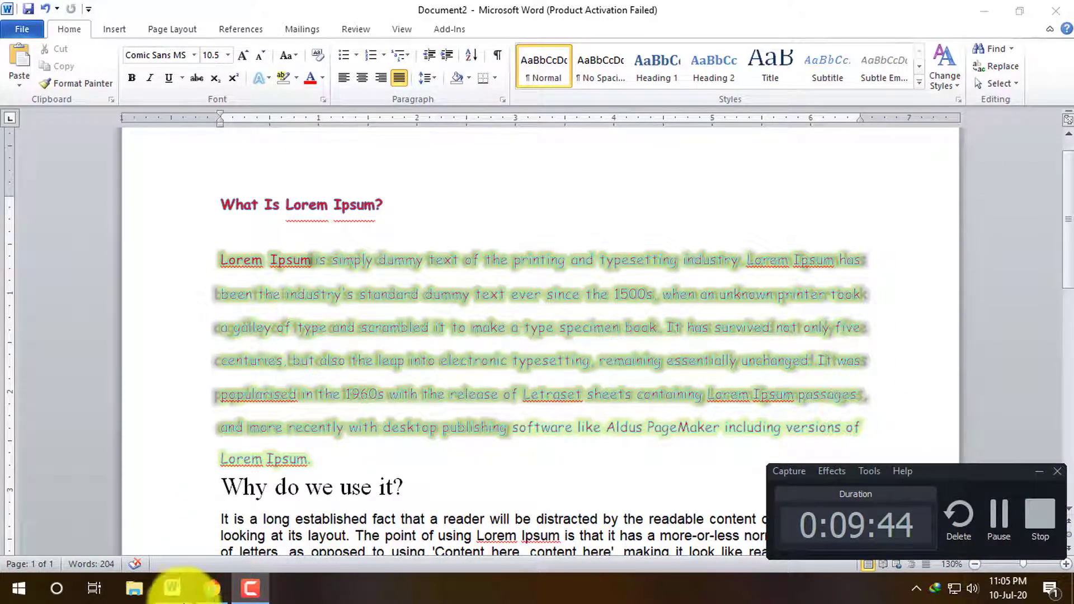
Step: Search YouTube in Chrome for 'zuba edu' and open the Zuba Edu Bangla Tutorial channel
{"action": "left_click", "coordinate": [212, 588]}
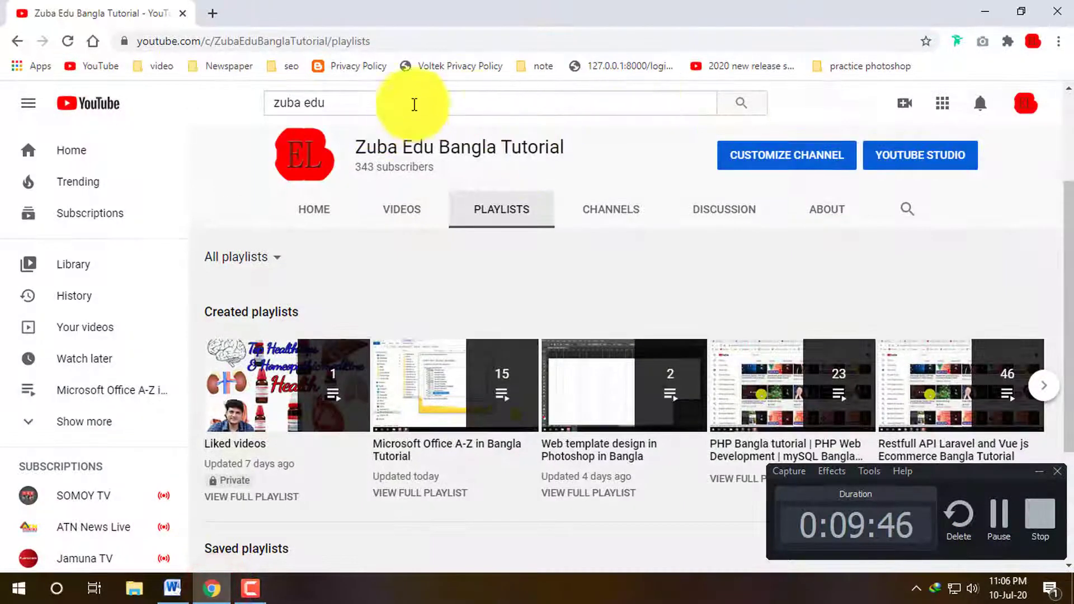
{"action": "left_click", "coordinate": [349, 99]}
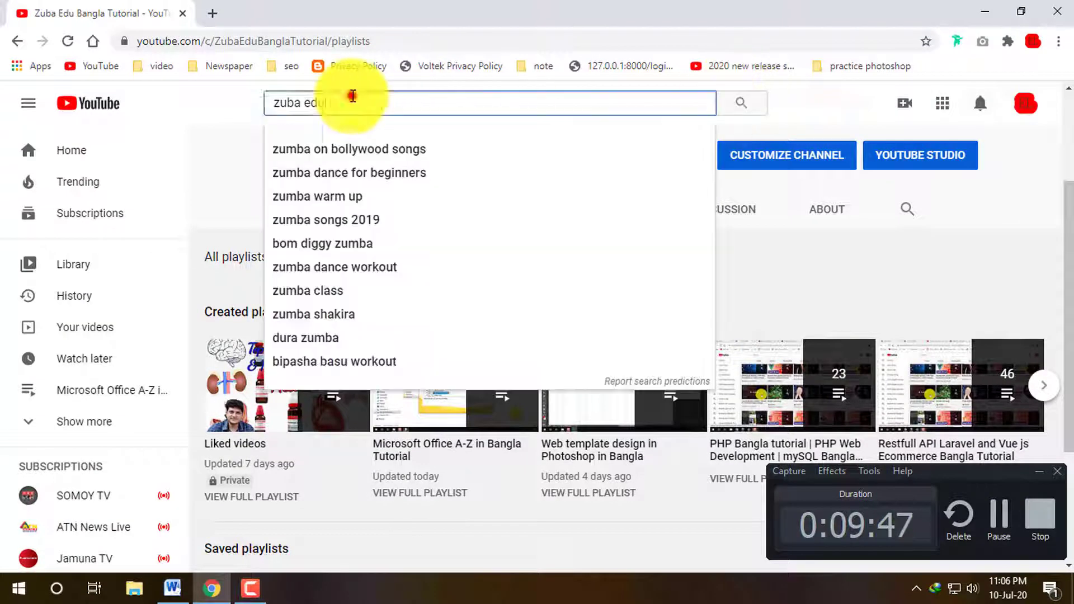
{"action": "left_click", "coordinate": [740, 104]}
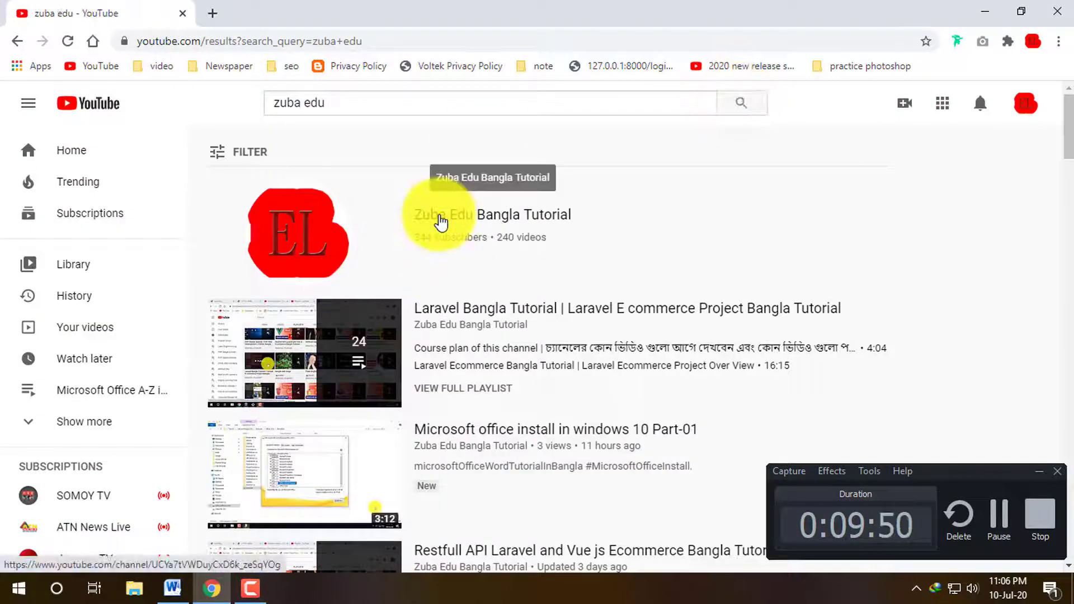
{"action": "left_click", "coordinate": [440, 218]}
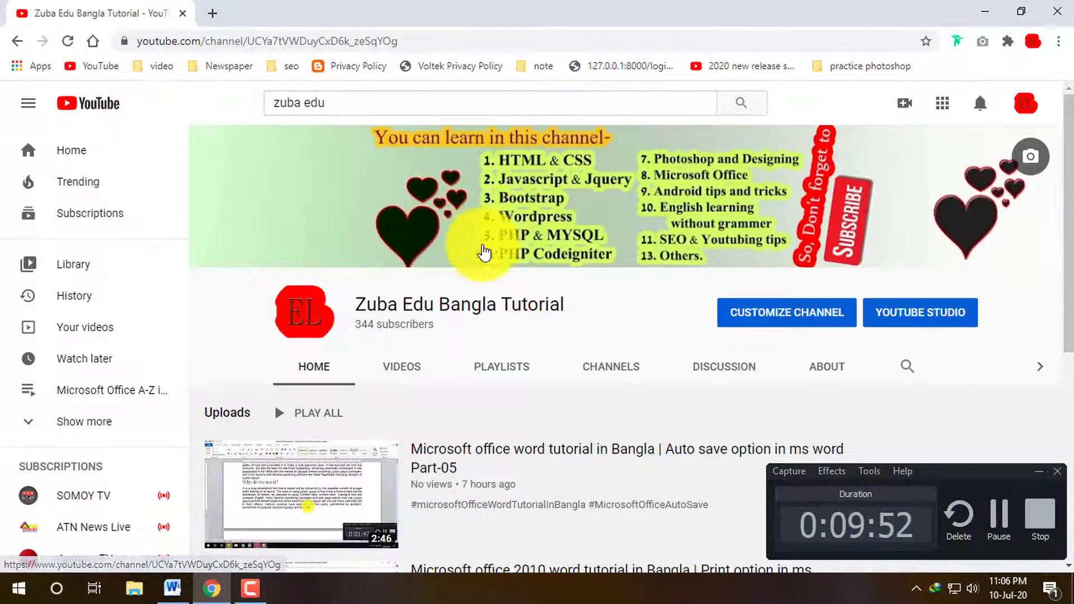
{"action": "left_click", "coordinate": [668, 313]}
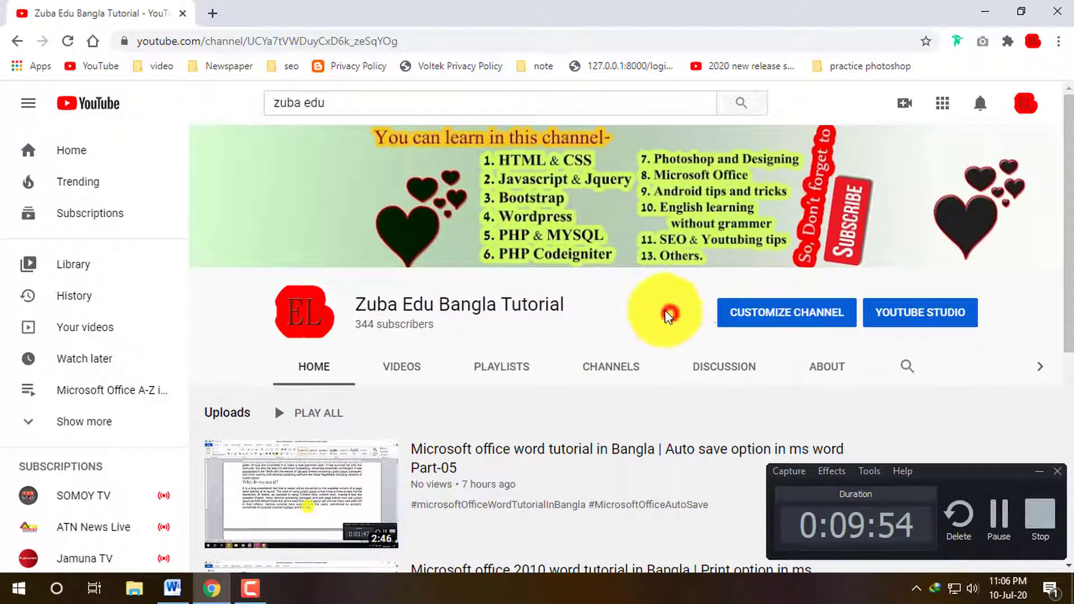
{"action": "left_click", "coordinate": [607, 302]}
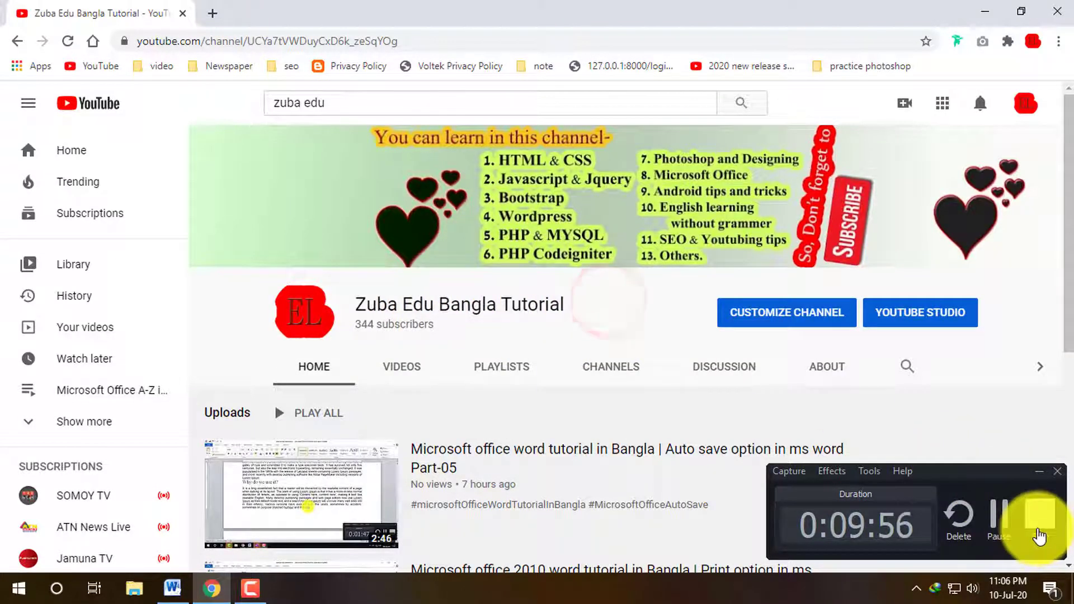